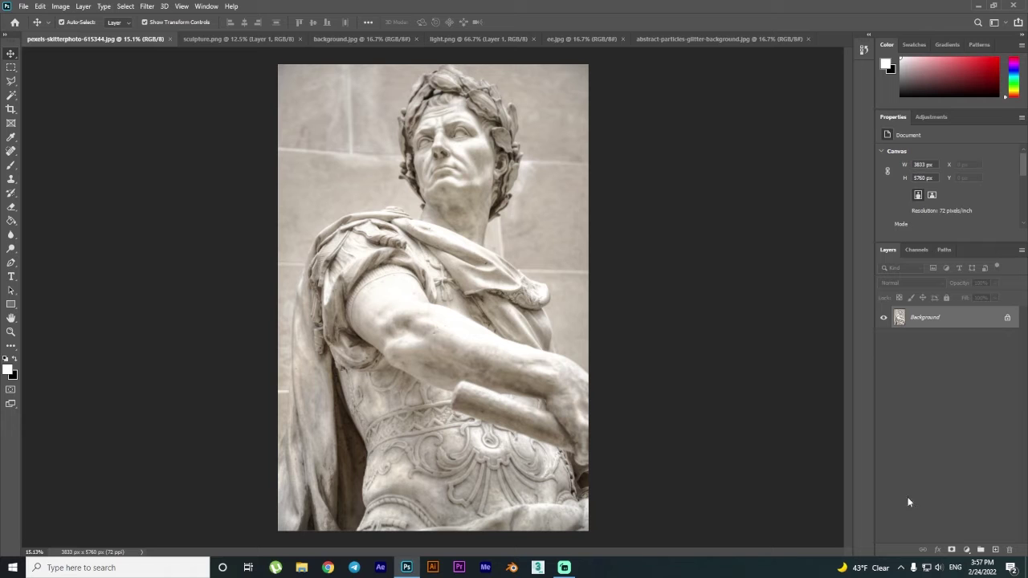
In sculpture.png, duplicate the statue layer and add a black-filled layer beneath it.
left_click(211, 39)
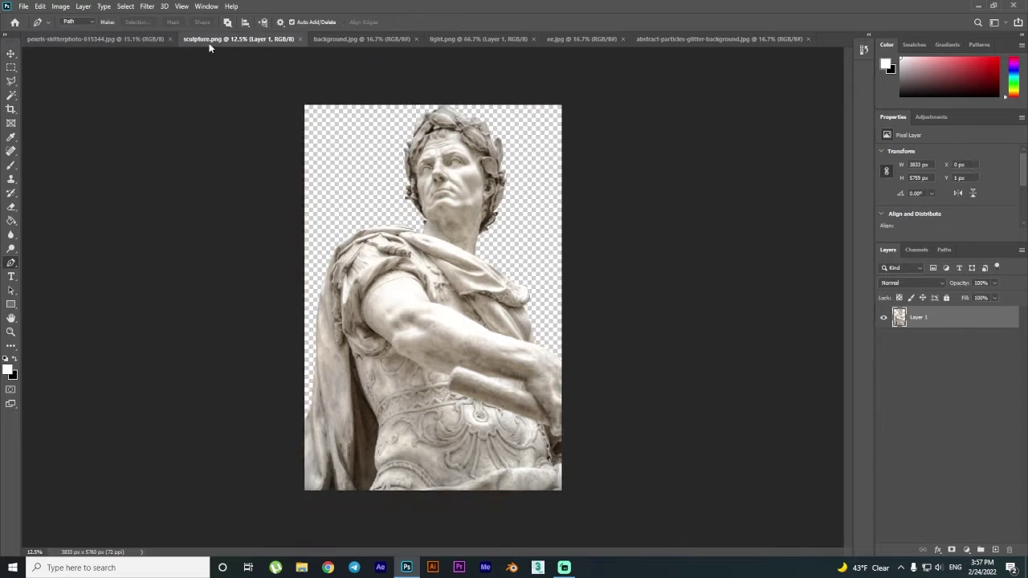
left_click(970, 336)
key("ctrl+j")
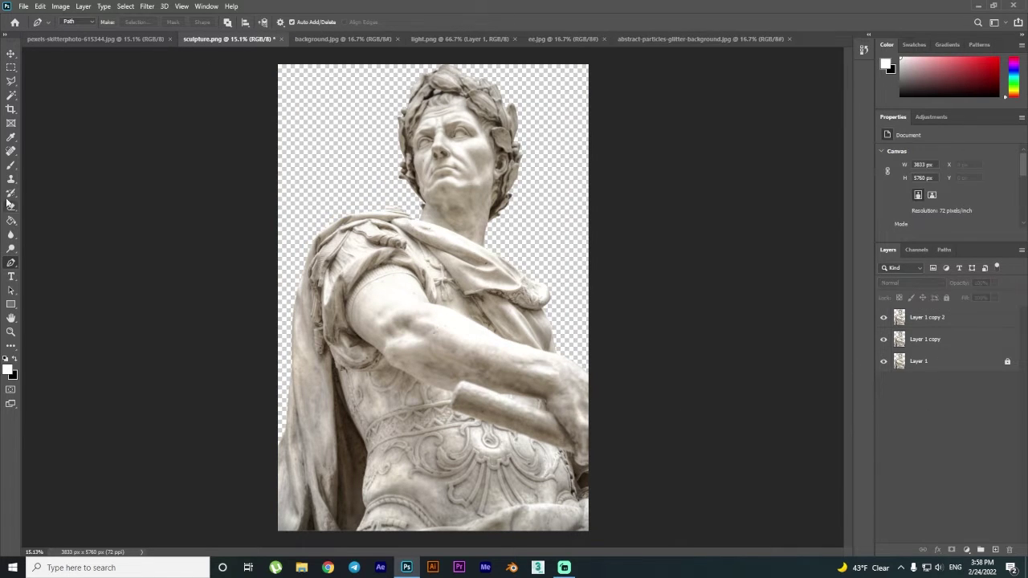
left_click(994, 550)
key("g")
left_click(433, 297)
left_click_drag(923, 318, 923, 378)
Set the top copy to Difference and invert it, merge, then add another Difference copy.
left_click(923, 317)
left_click(911, 283)
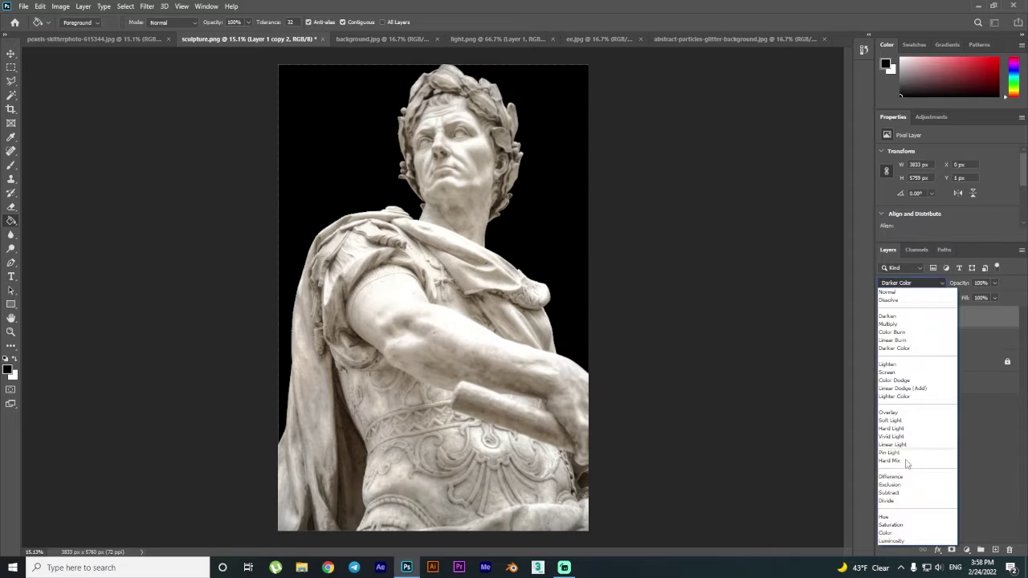
left_click(922, 478)
key("ctrl+i")
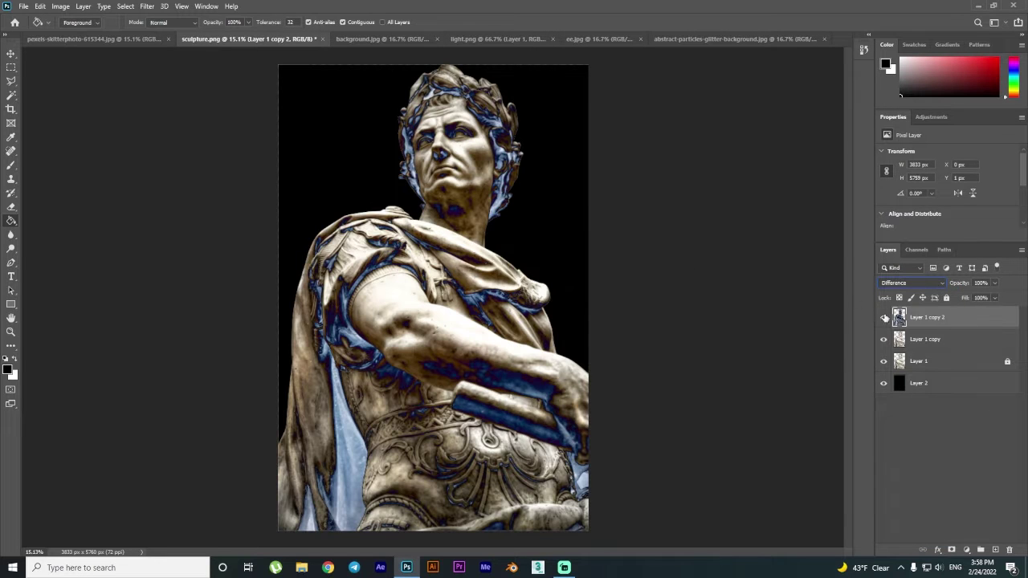
left_click(935, 339, "ctrl")
key("ctrl+e")
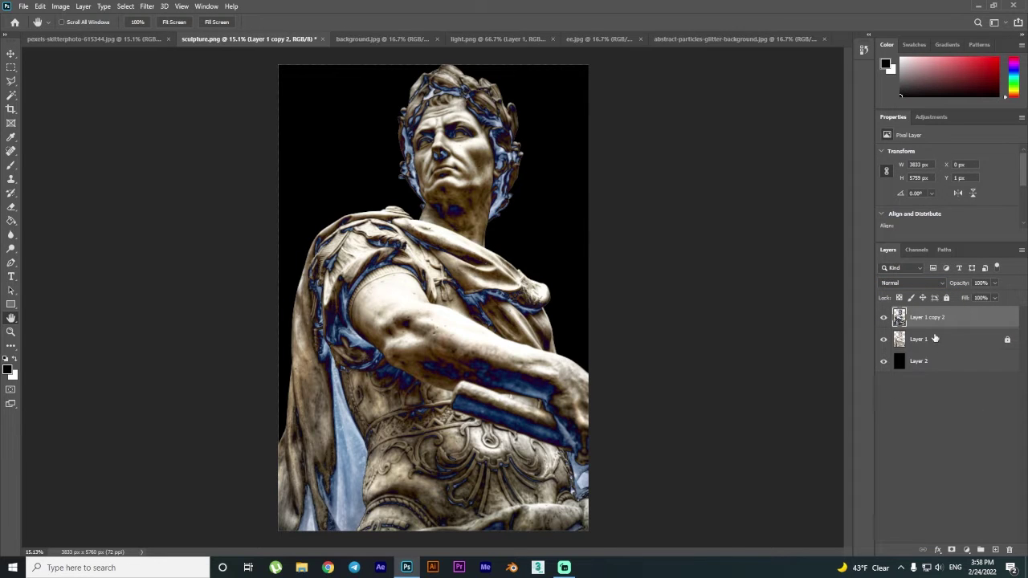
key("ctrl+j")
left_click(911, 283)
left_click(916, 474)
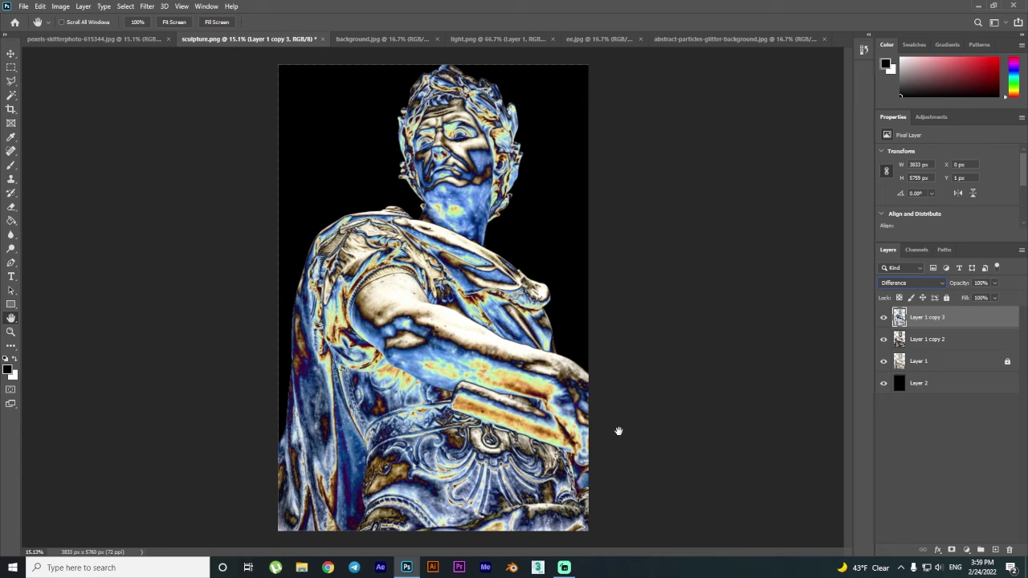
Add a Gradient Map adjustment layer whose left stop is dark brown 2d1203.
left_click(966, 549)
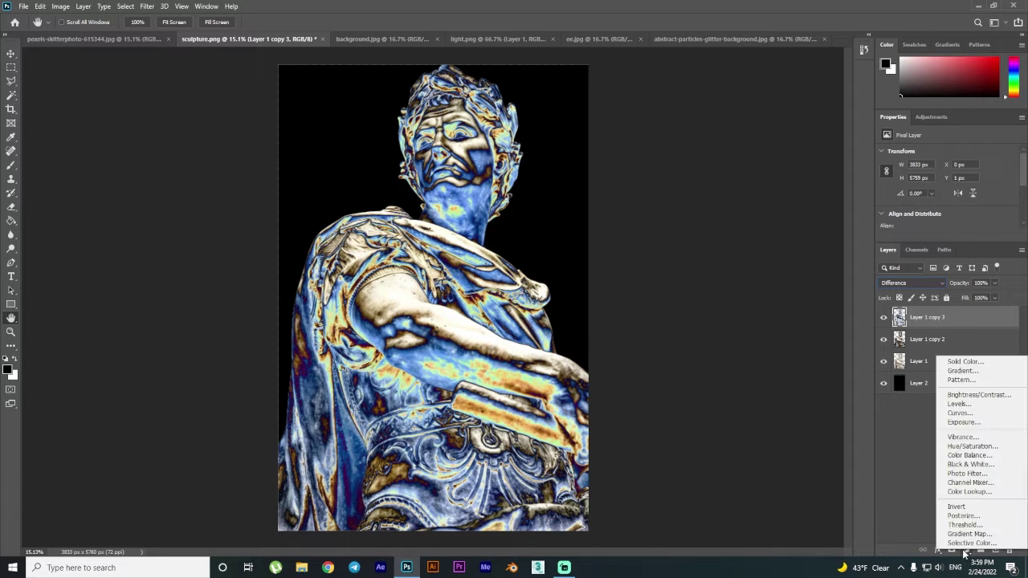
left_click(964, 536)
left_click(943, 155)
scroll(716, 235, "down", 2)
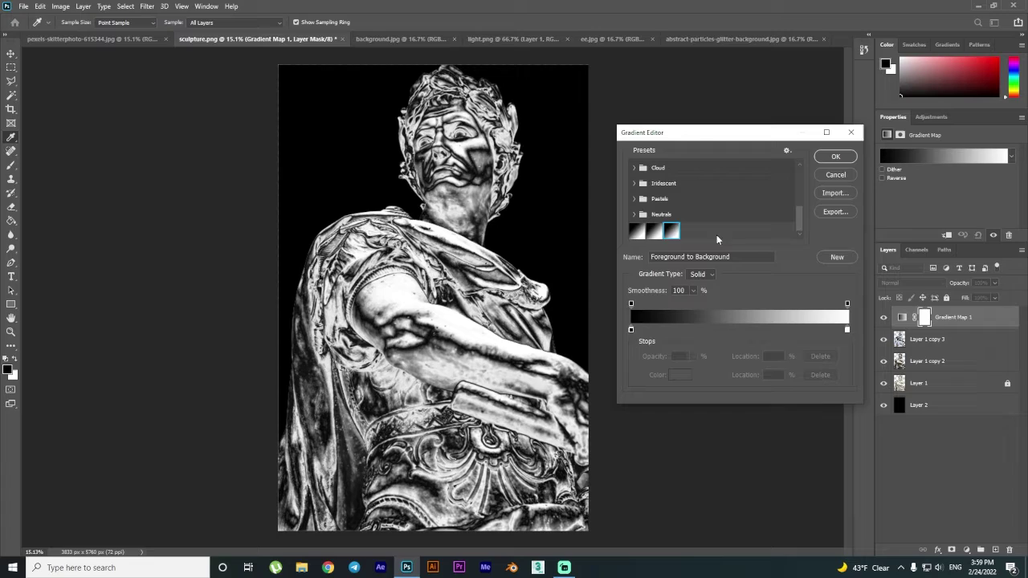
double_click(630, 330)
type("2d1203")
key("Return")
Add an orange ff9900 stop at 50% and make the right stop pale cream ffffcc.
left_click(739, 329)
double_click(739, 330)
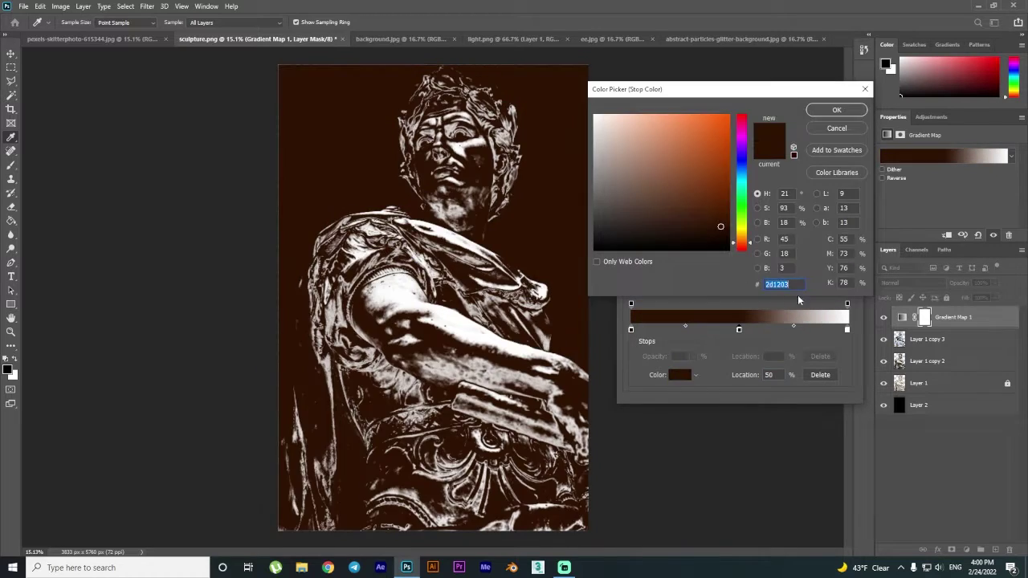
type("ff9900")
key("Return")
double_click(847, 329)
type("f")
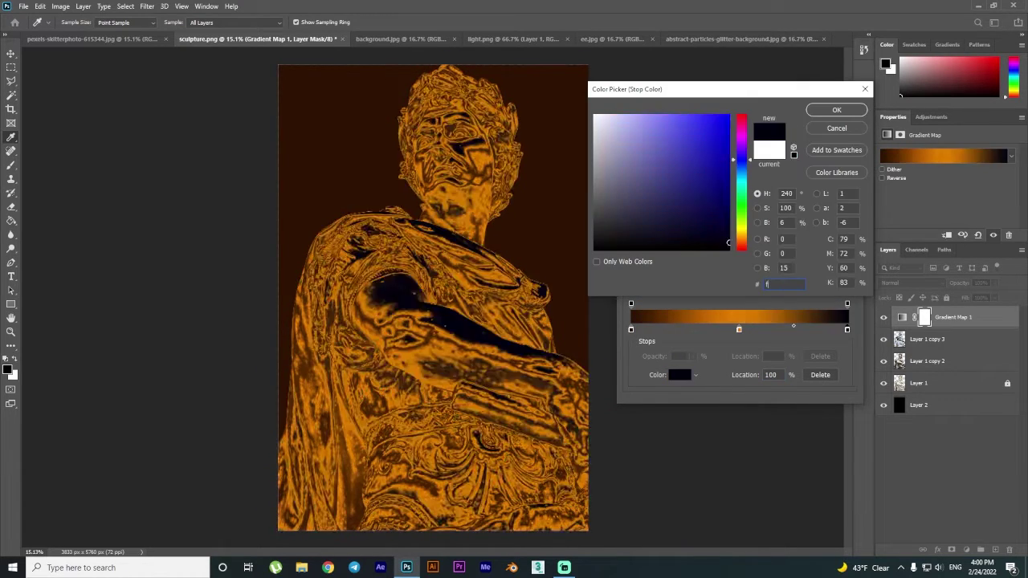
type("fffcc")
key("Return")
key("Return")
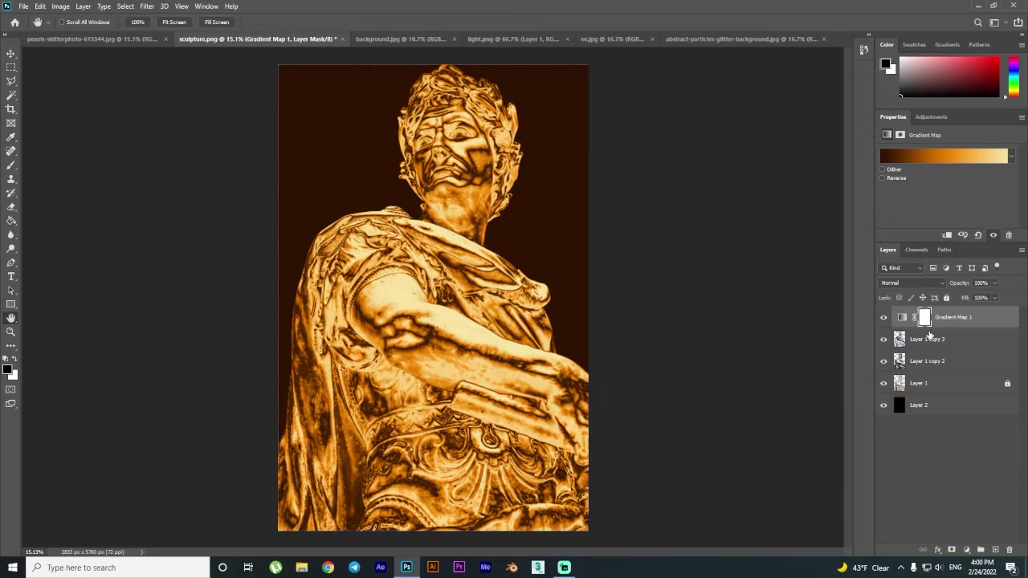
left_click(884, 341, "alt")
Merge Layer 1 copy 2 and copy 3 into a single layer.
left_click(883, 341, "alt")
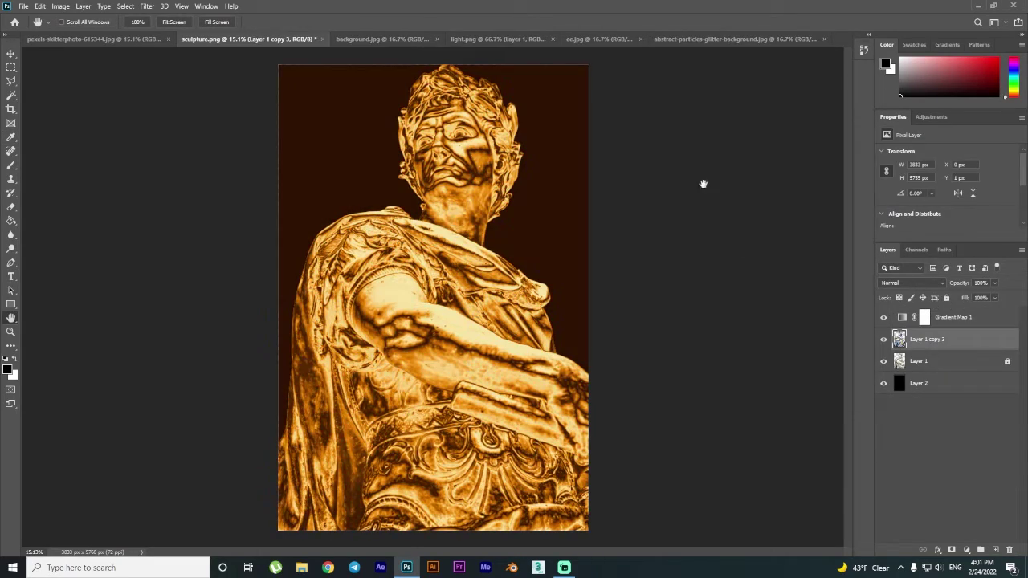
key("ctrl+e")
key("ctrl+e")
scroll(434, 267, "up", 3)
scroll(435, 267, "up", 3)
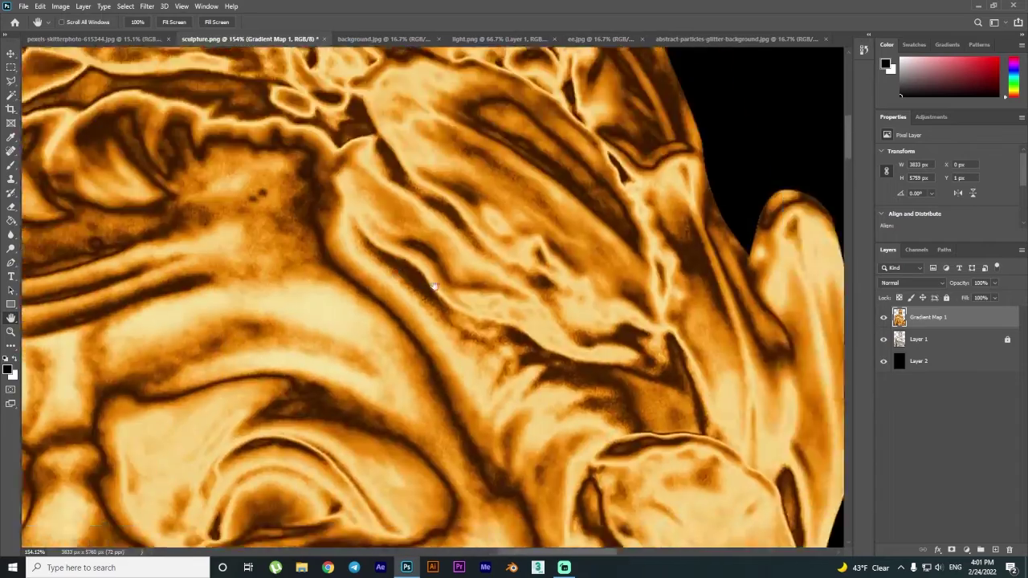
scroll(435, 268, "down", 5)
scroll(434, 268, "down", 2)
Apply a Surface Blur to the golden statue.
left_click(147, 5)
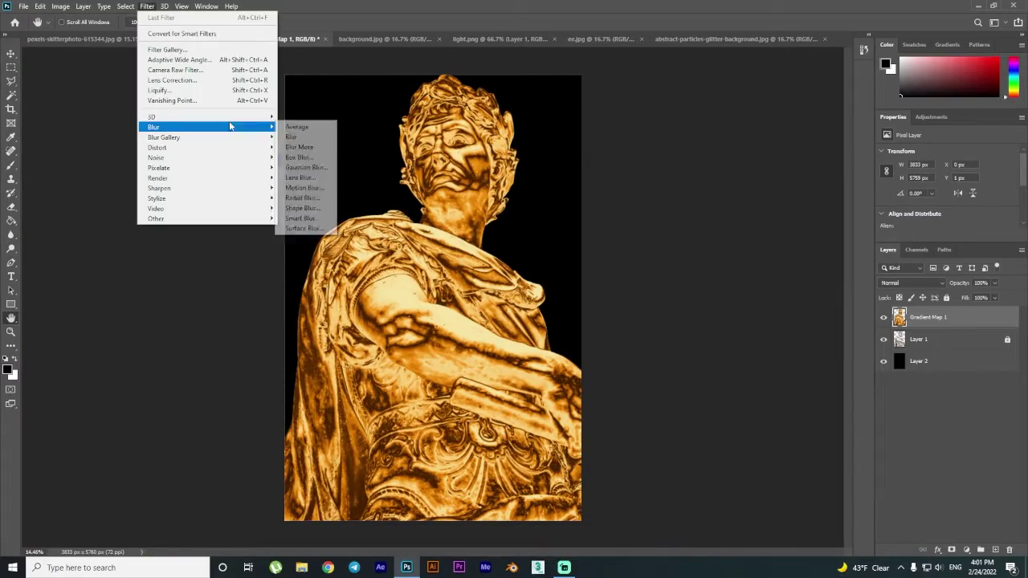
left_click(317, 229)
key("Return")
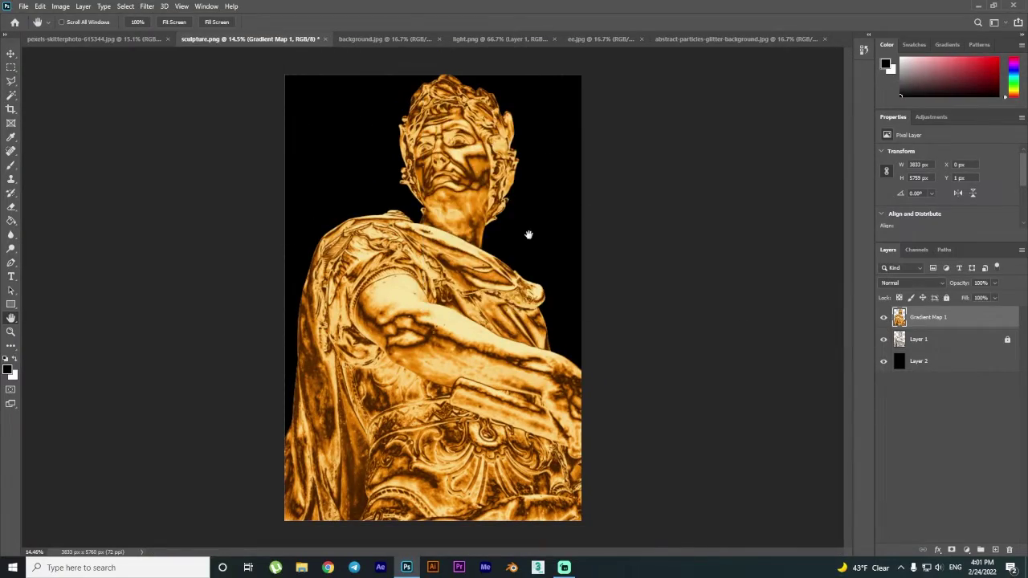
Apply the Oil Paint filter to the statue.
scroll(528, 230, "up", 5)
scroll(492, 107, "down", 5)
left_click(147, 6)
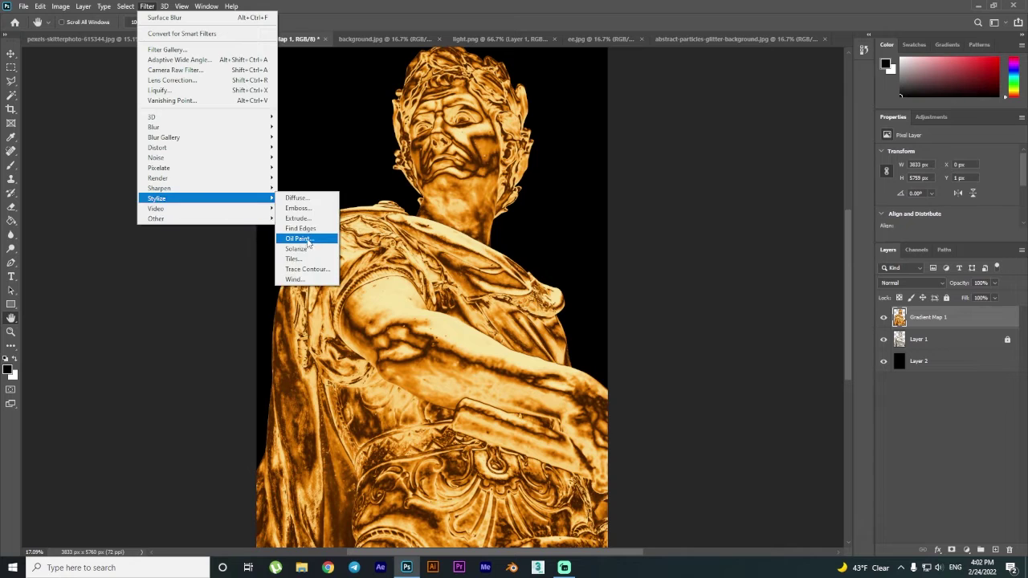
left_click(304, 236)
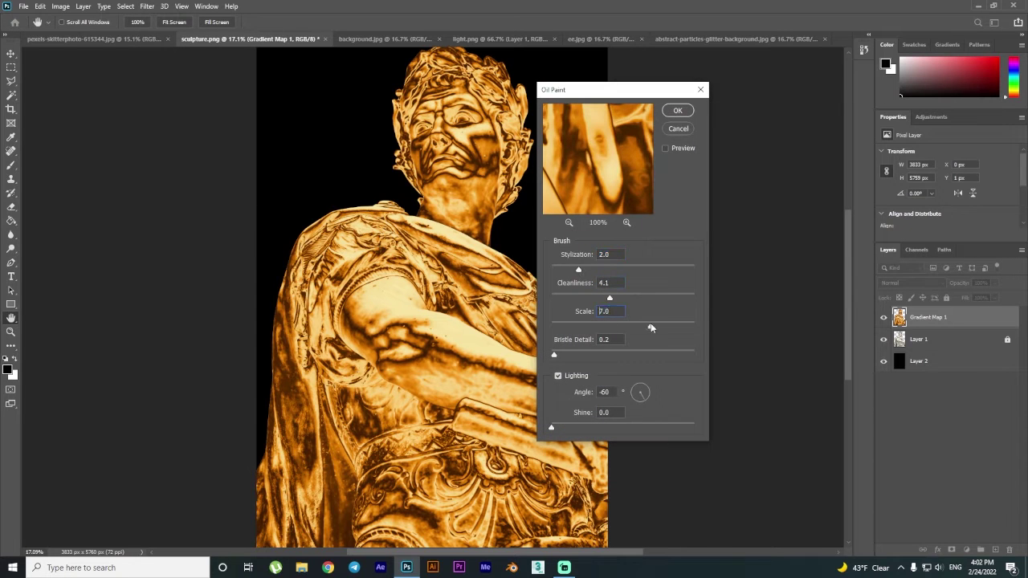
left_click(676, 110)
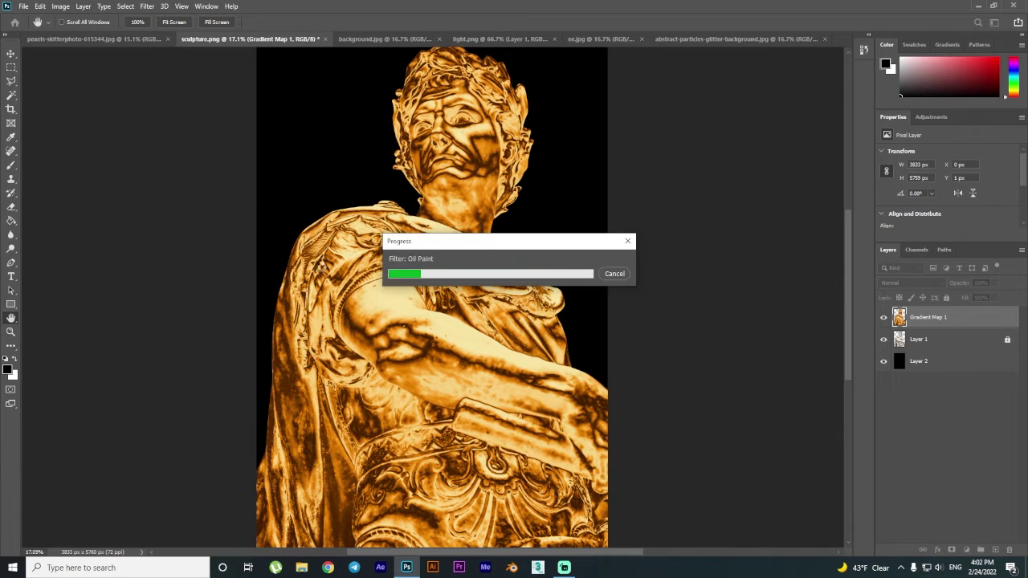
Apply a Spatter filter from the Filter Gallery with Smoothness 5.
scroll(482, 241, "up", 5)
scroll(482, 241, "up", 5)
scroll(545, 158, "down", 5)
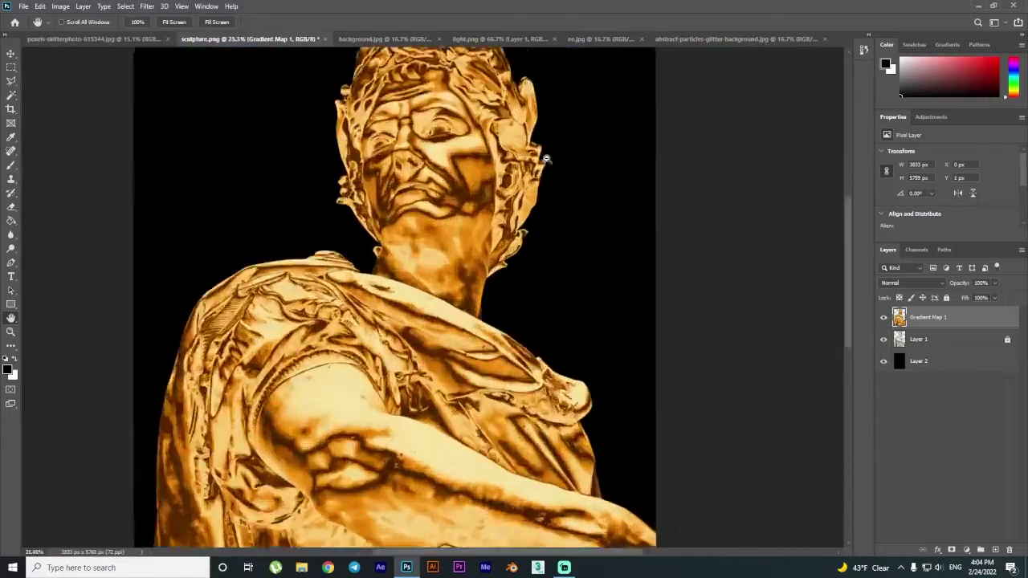
scroll(545, 158, "down", 3)
left_click(147, 5)
left_click(173, 57)
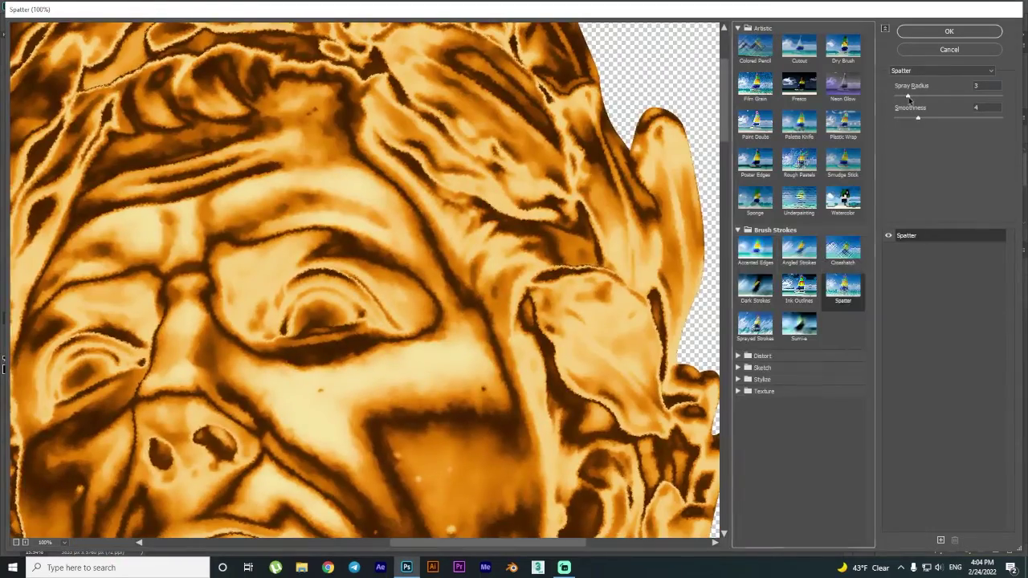
left_click_drag(918, 118, 923, 118)
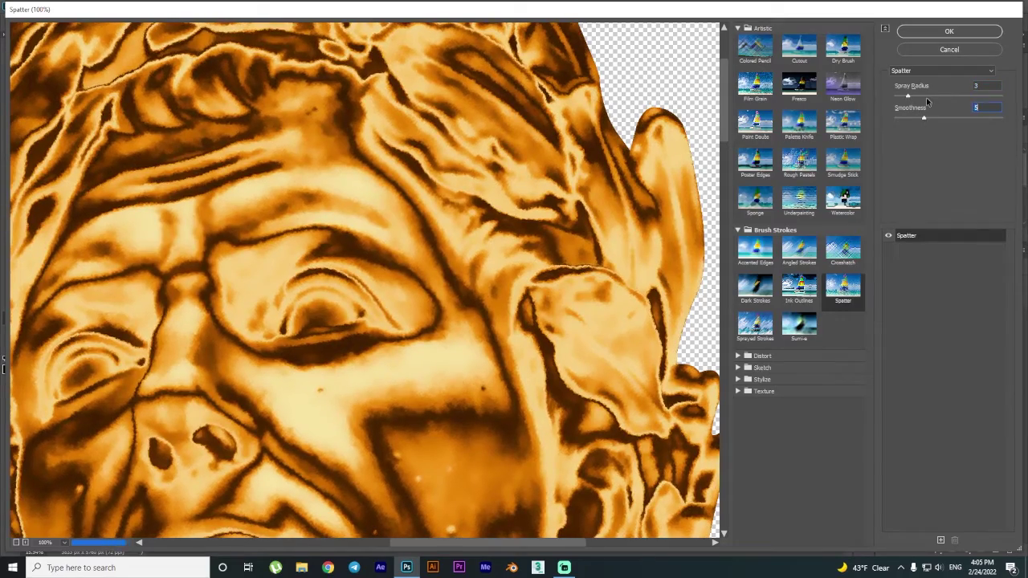
left_click(949, 31)
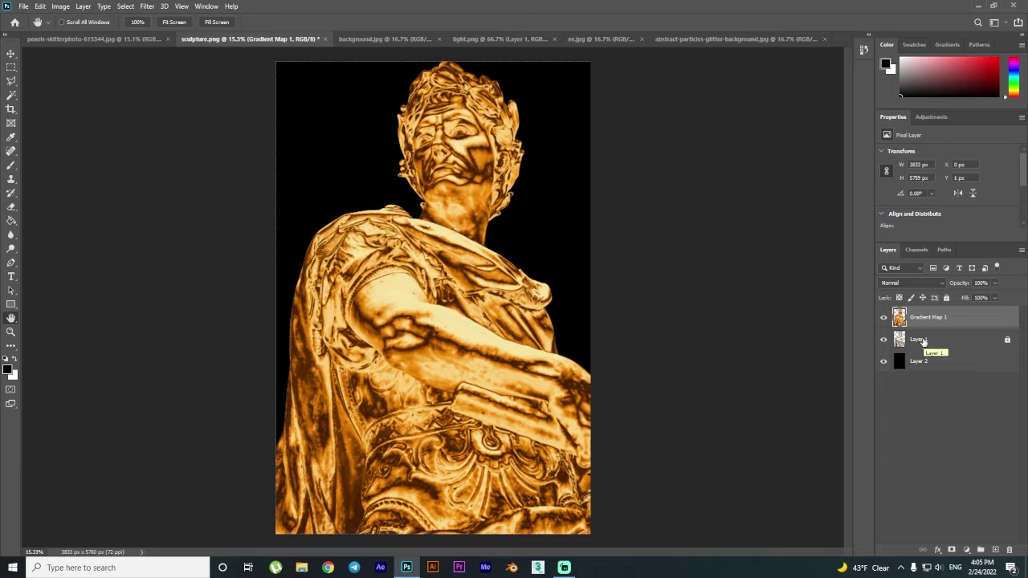
Add an inverted black mask to Gradient Map 1 and ready the Brush tool.
left_click(951, 550)
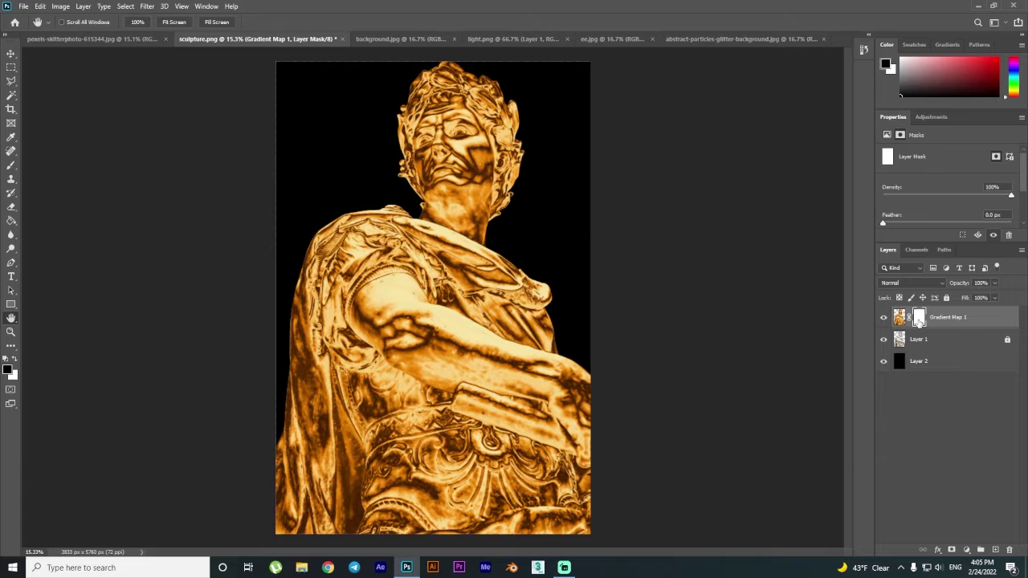
key("ctrl+i")
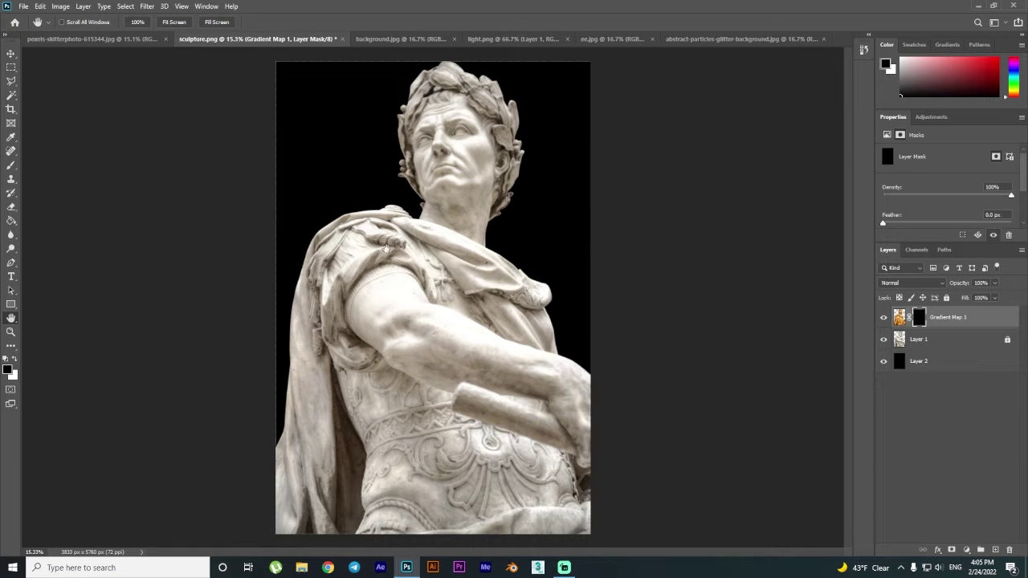
scroll(386, 248, "up", 10)
key("b")
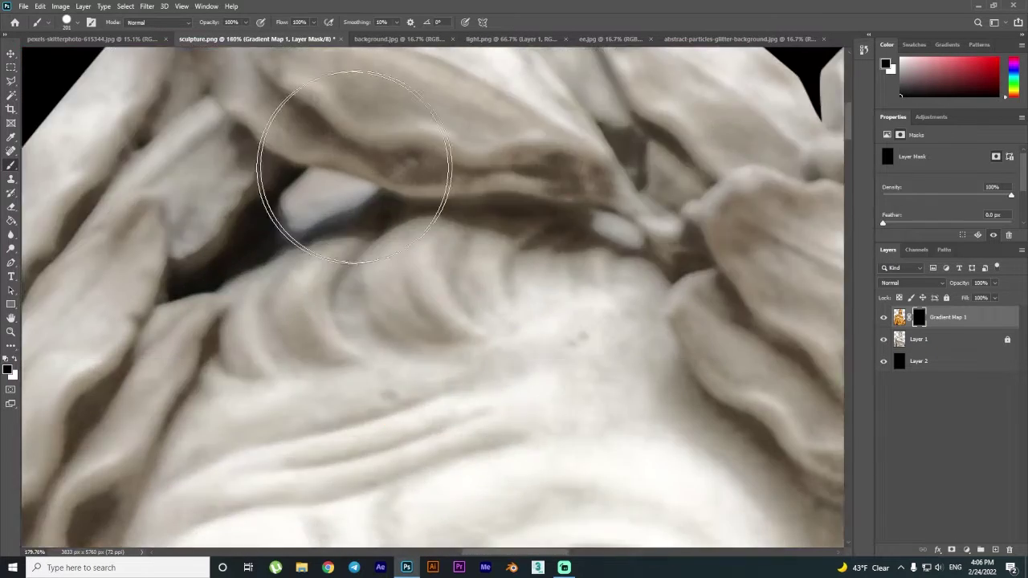
scroll(354, 167, "up", 5)
Paint gold strokes along the shoulder drapery fold and curl on the mask.
left_click_drag(241, 209, 530, 434)
scroll(301, 322, "up", 3)
scroll(530, 434, "down", 3)
left_click_drag(310, 321, 573, 333)
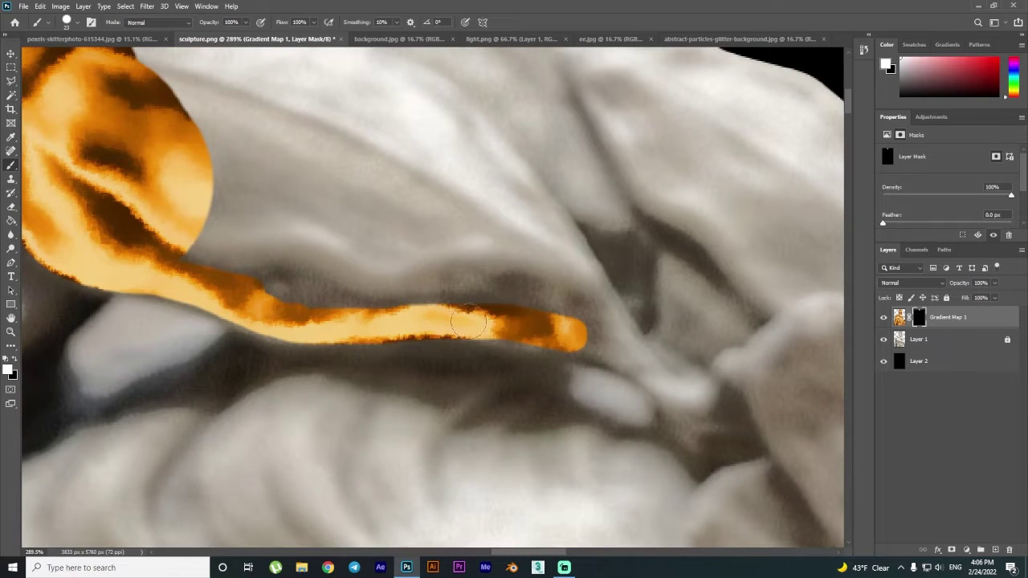
scroll(573, 332, "up", 2)
scroll(452, 286, "up", 2)
mouse_move(434, 321)
left_mouse_down()
mouse_move(530, 304)
mouse_move(571, 394)
left_mouse_up()
scroll(572, 393, "down", 1)
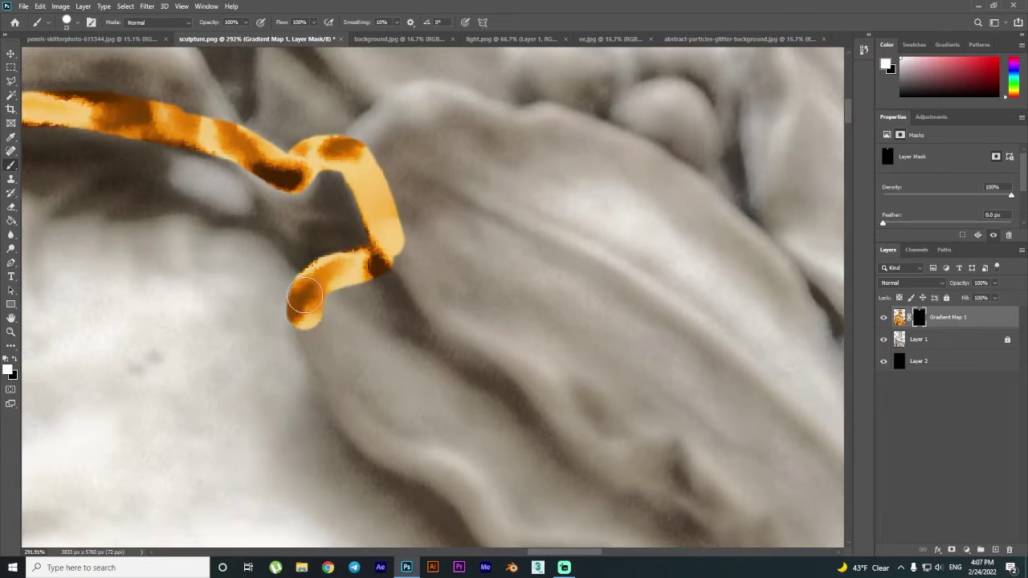
scroll(304, 297, "down", 2)
Add two more drapery strokes, then undo the stray strokes on the mask.
left_click_drag(275, 344, 206, 431)
left_click_drag(313, 442, 401, 407)
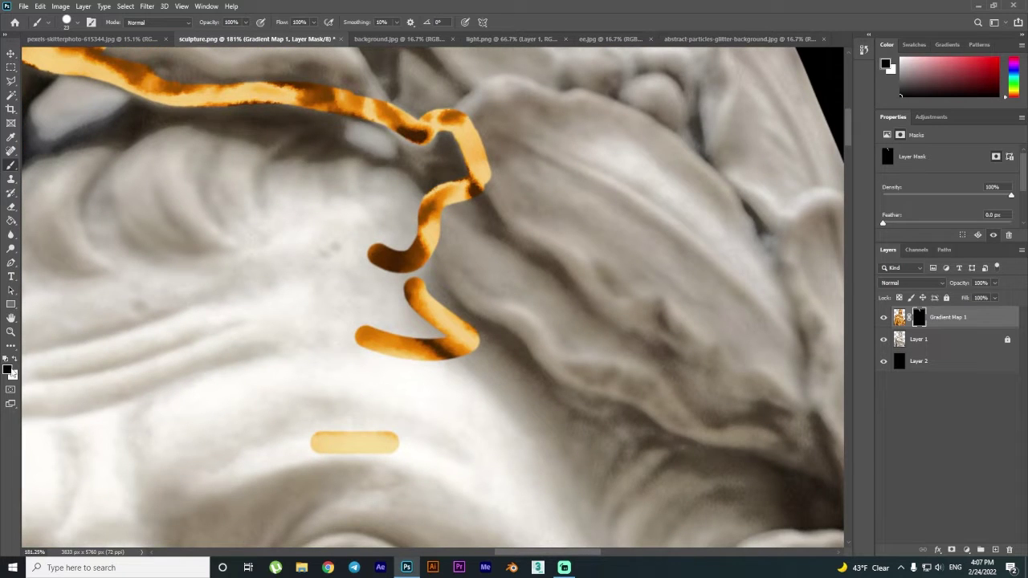
key("ctrl+z")
scroll(425, 321, "up", 2)
key("ctrl+z")
Swap to white and reveal gold along the laurel stem.
key("x")
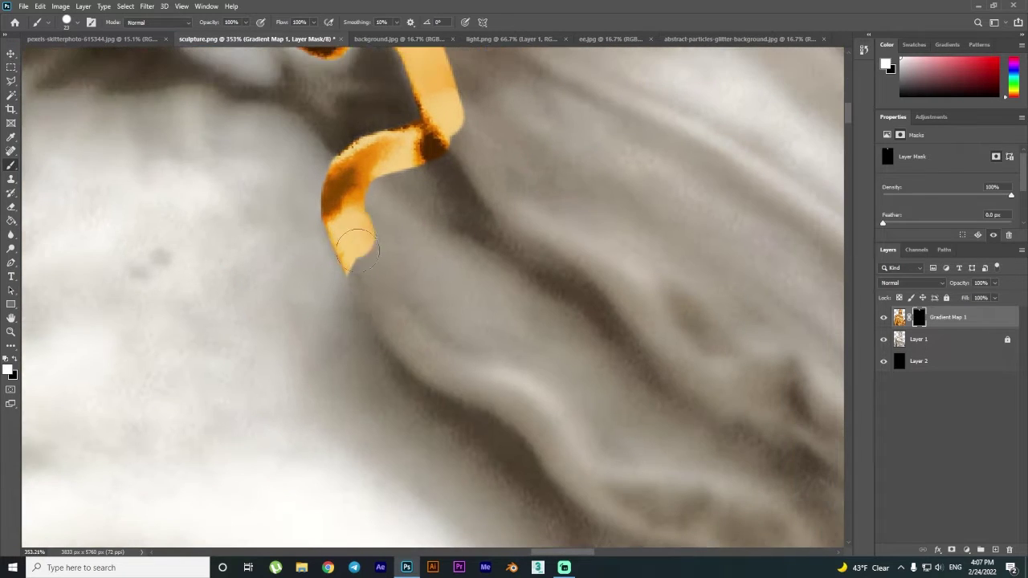
left_click_drag(344, 270, 666, 367)
scroll(666, 367, "up", 1)
left_click_drag(430, 289, 695, 378)
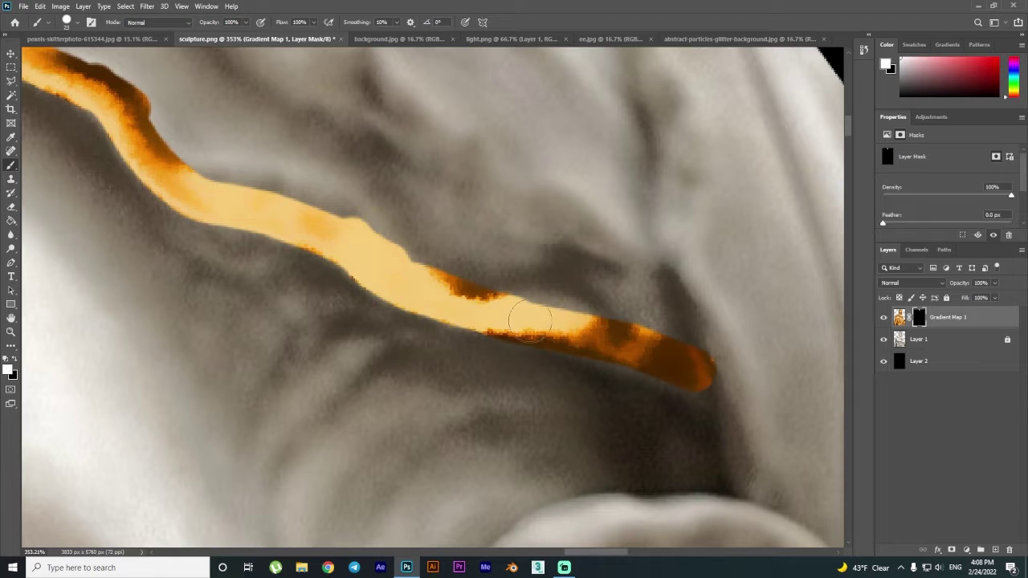
scroll(695, 378, "down", 1)
left_click_drag(424, 161, 516, 391)
scroll(516, 391, "up", 1)
Paint a curved gold stroke on the laurel running down beside the ear.
mouse_move(201, 279)
left_mouse_down()
mouse_move(287, 223)
mouse_move(482, 211)
left_mouse_up()
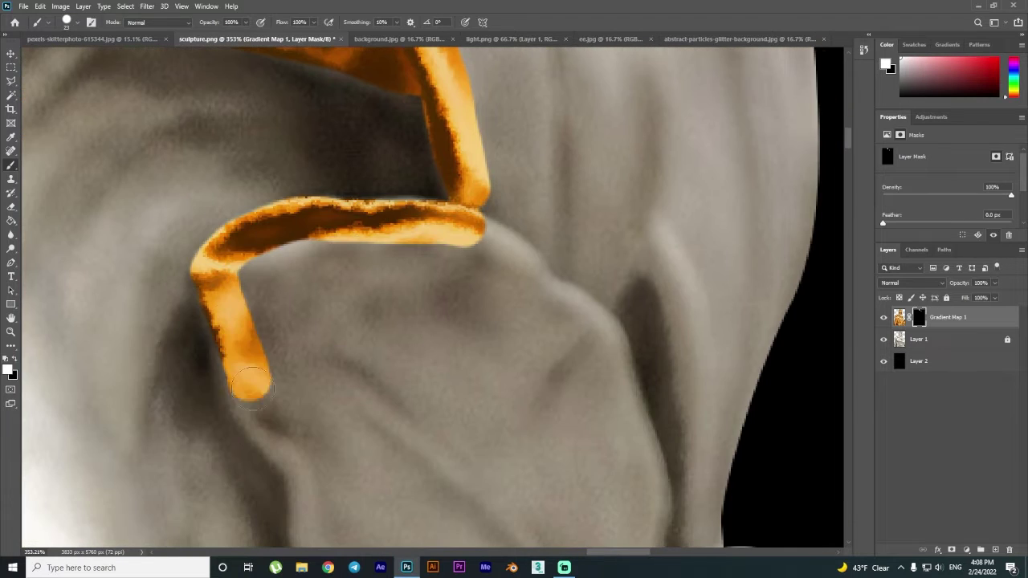
scroll(482, 210, "down", 1)
mouse_move(356, 276)
left_mouse_down()
mouse_move(455, 361)
mouse_move(562, 341)
left_mouse_up()
scroll(454, 361, "down", 1)
scroll(454, 315, "down", 1)
scroll(535, 298, "up", 2)
scroll(562, 341, "down", 1)
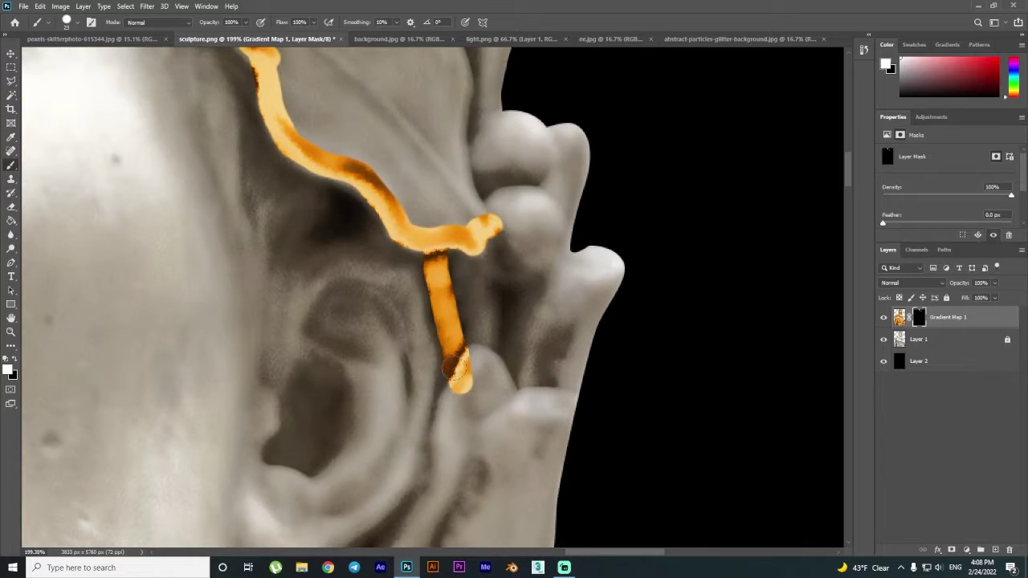
scroll(476, 359, "down", 1)
scroll(482, 241, "down", 1)
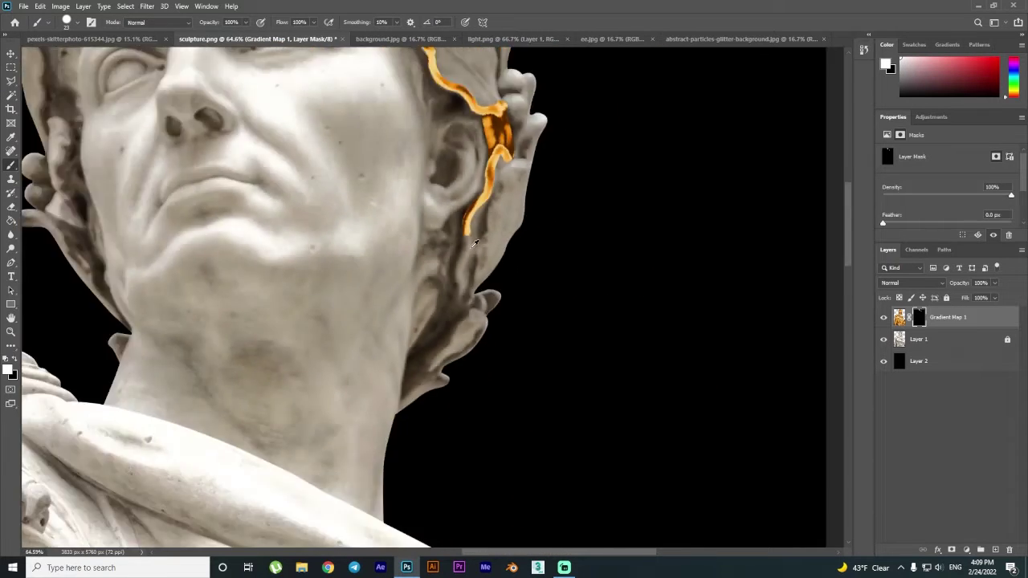
scroll(514, 81, "up", 1)
Turn the laurel edge and the leaves by the ear and neck gold.
left_click_drag(530, 52, 465, 253)
scroll(398, 348, "down", 1)
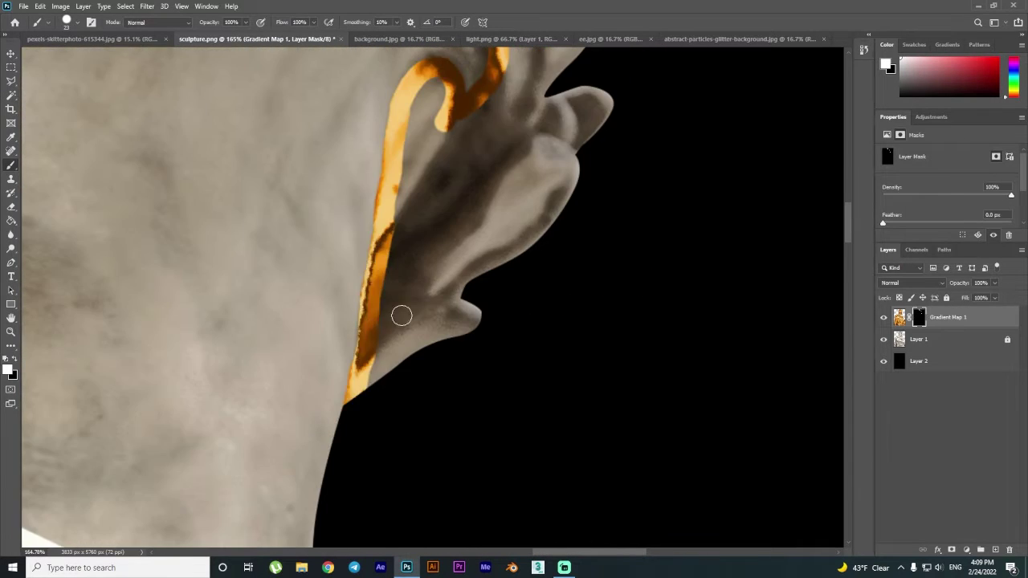
scroll(399, 314, "down", 1)
mouse_move(418, 160)
left_mouse_down()
mouse_move(514, 200)
mouse_move(355, 441)
left_mouse_up()
Reset the colour to white and paint a thick gold band over the laurel leaves.
key("x")
scroll(214, 394, "up", 3)
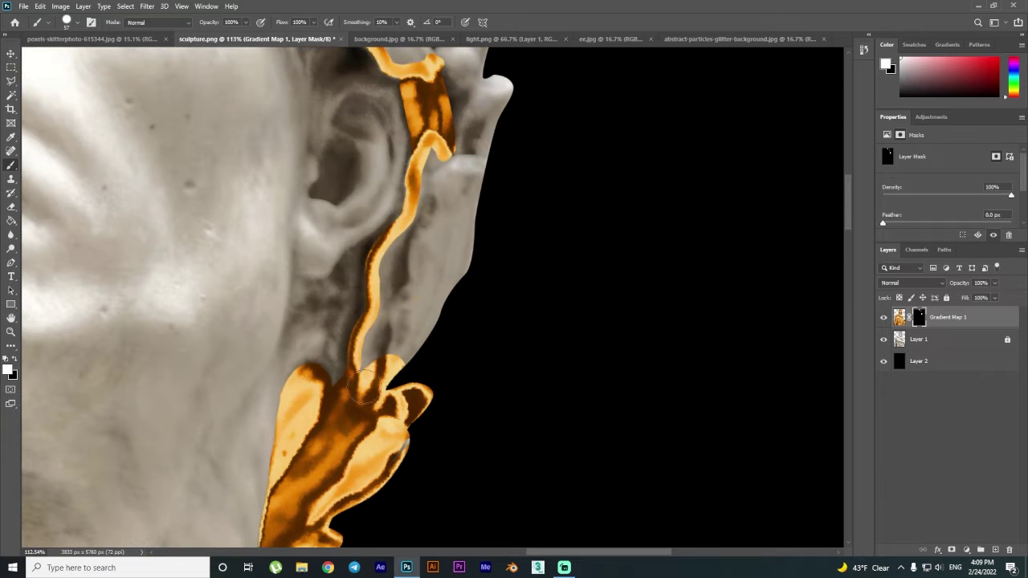
scroll(468, 208, "up", 3)
scroll(517, 310, "up", 3)
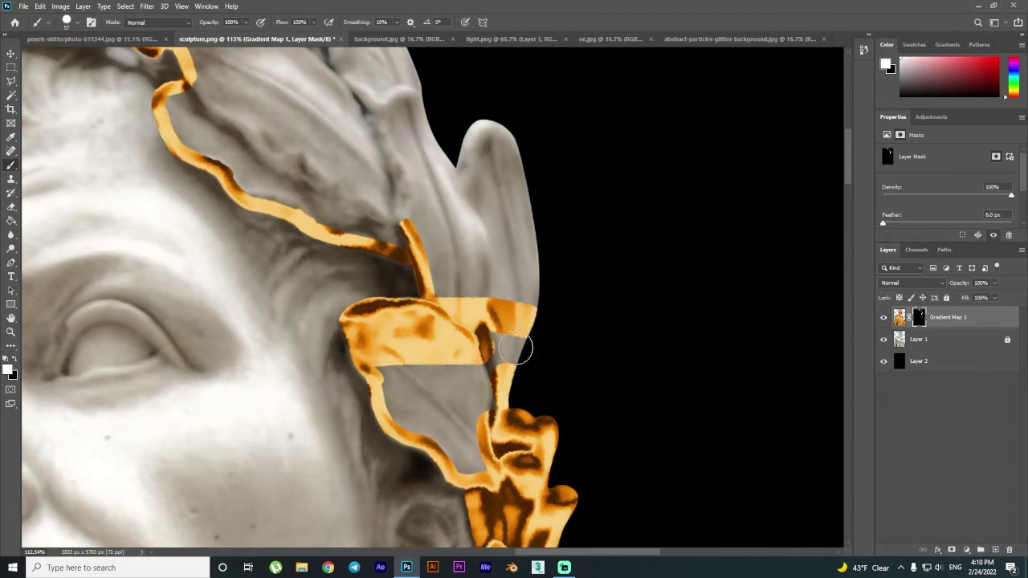
left_click_drag(449, 377, 514, 345)
scroll(482, 322, "up", 3)
mouse_move(496, 445)
left_mouse_down()
mouse_move(585, 310)
mouse_move(569, 419)
left_mouse_up()
scroll(569, 419, "up", 5)
mouse_move(722, 289)
left_mouse_down()
mouse_move(333, 261)
mouse_move(723, 337)
left_mouse_up()
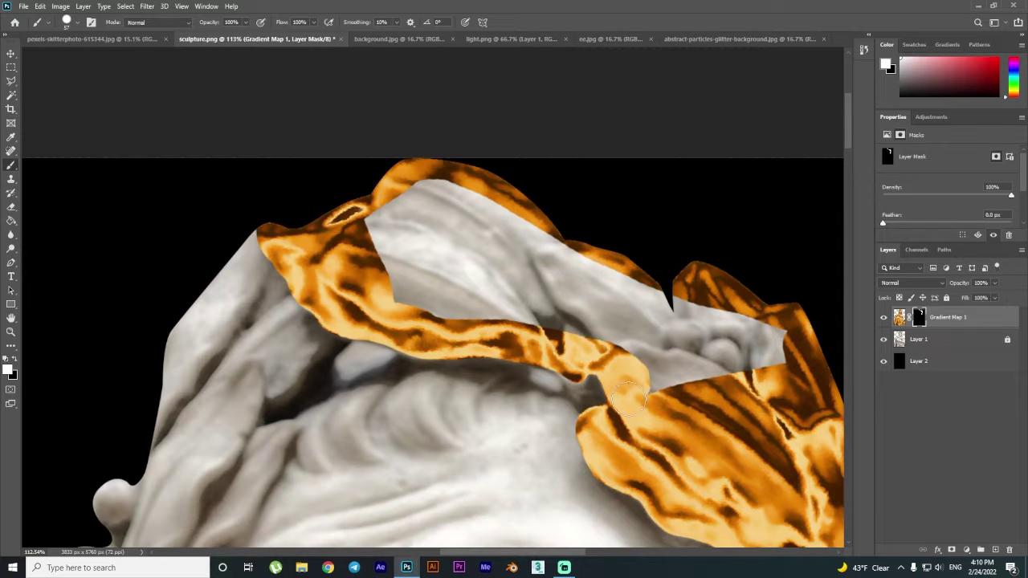
Paint straight and wavy gold strokes along the laurel over the drapery.
scroll(482, 281, "down", 5)
scroll(450, 175, "up", 3)
scroll(451, 175, "up", 5)
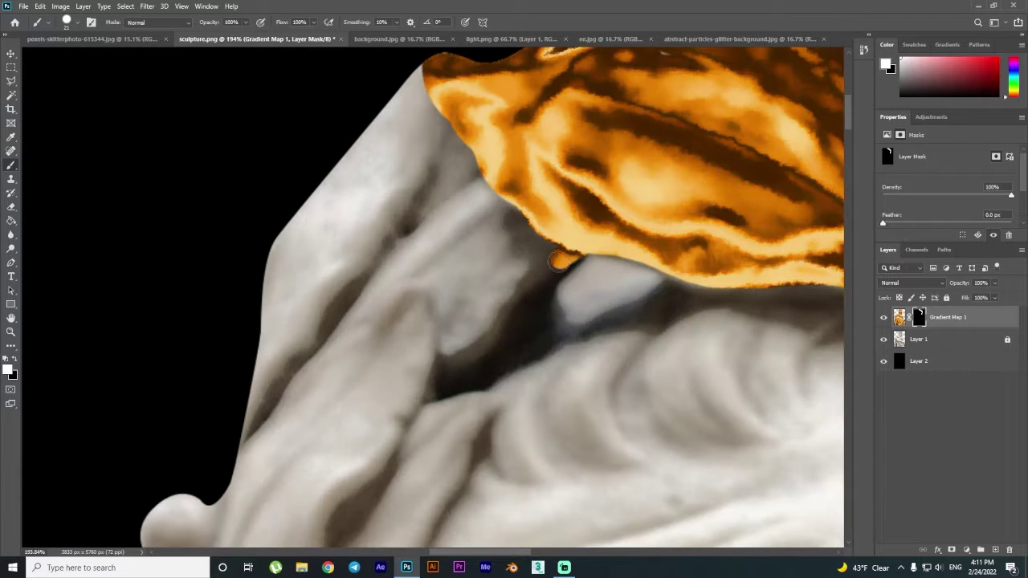
scroll(504, 362, "down", 5)
scroll(503, 362, "up", 5)
left_click_drag(418, 402, 513, 233)
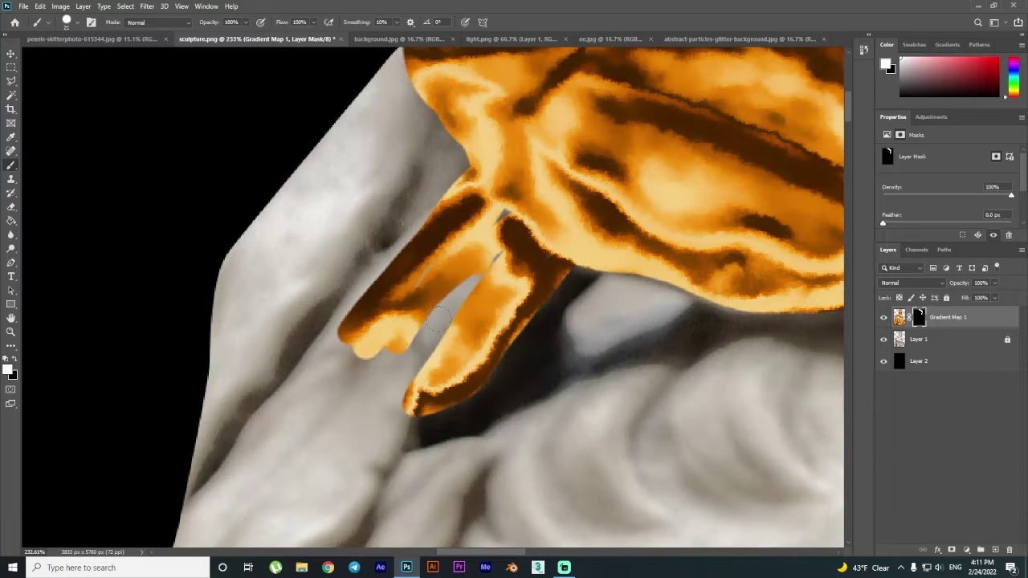
scroll(366, 324, "down", 1)
left_click_drag(321, 457, 394, 298)
scroll(394, 297, "up", 2)
left_click_drag(493, 46, 413, 276)
scroll(401, 281, "down", 3)
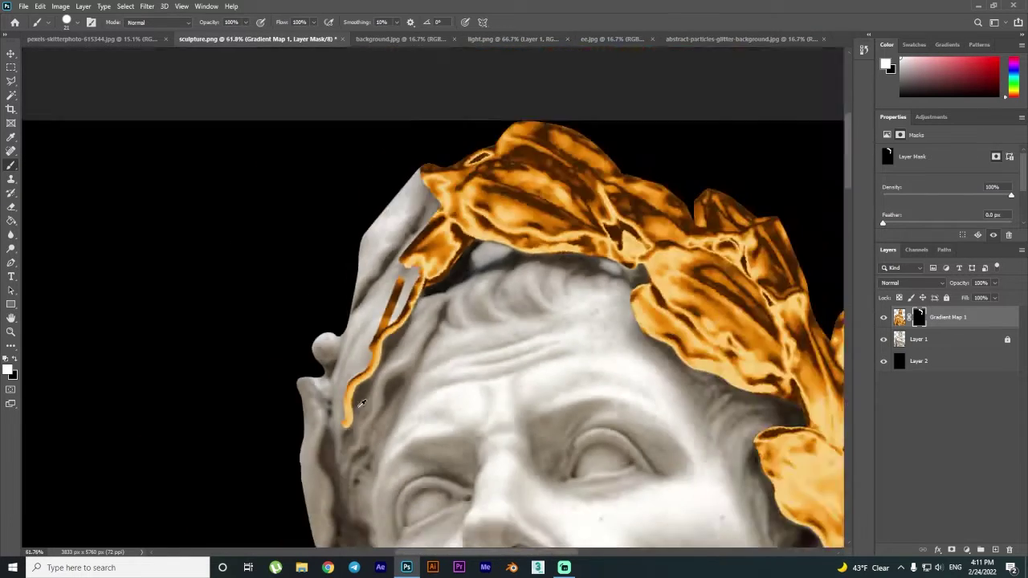
Paint a hooked gold leaf beside the ear and extend it downward.
scroll(416, 209, "up", 3)
scroll(334, 418, "down", 2)
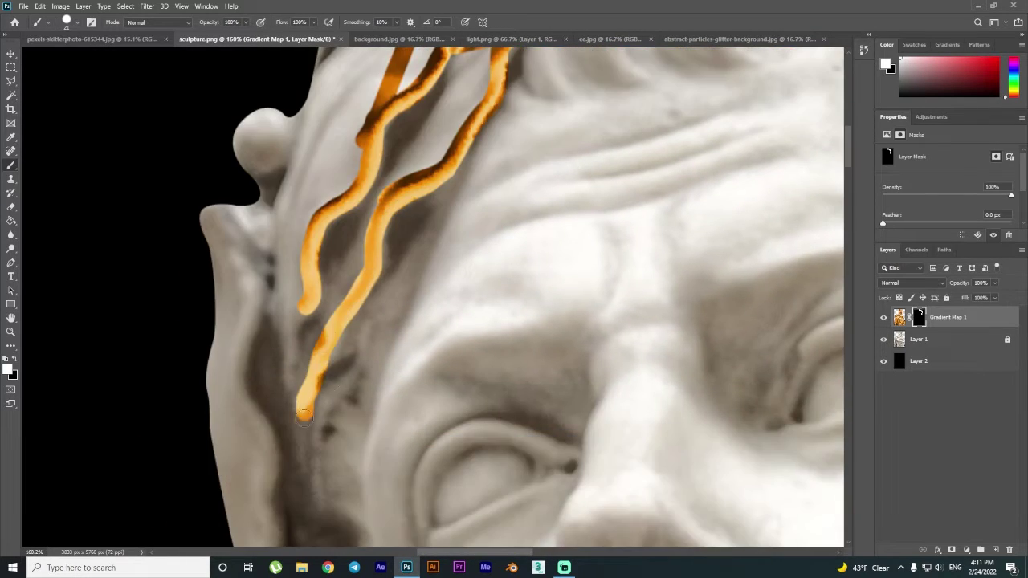
scroll(346, 321, "down", 2)
scroll(361, 178, "up", 1)
scroll(324, 304, "down", 3)
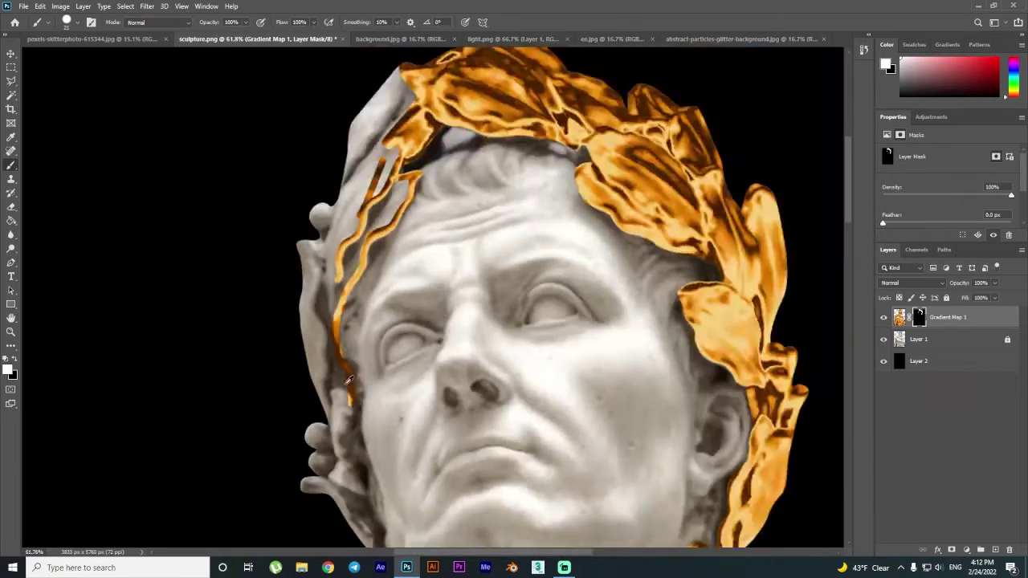
scroll(324, 304, "up", 4)
left_click_drag(346, 417, 298, 250)
scroll(342, 436, "down", 2)
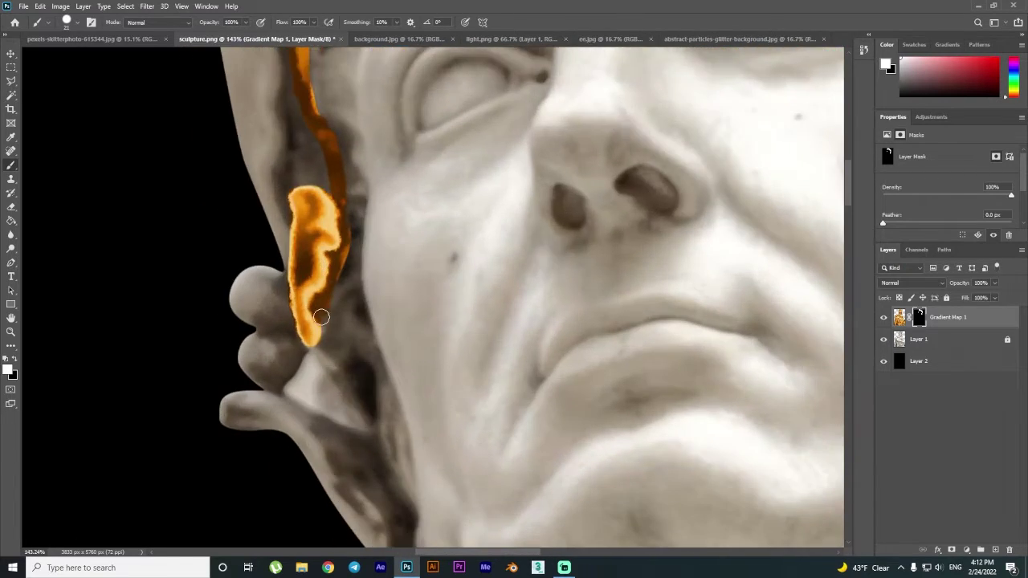
scroll(321, 310, "down", 3)
scroll(348, 212, "up", 4)
scroll(348, 212, "down", 2)
left_click_drag(325, 277, 356, 330)
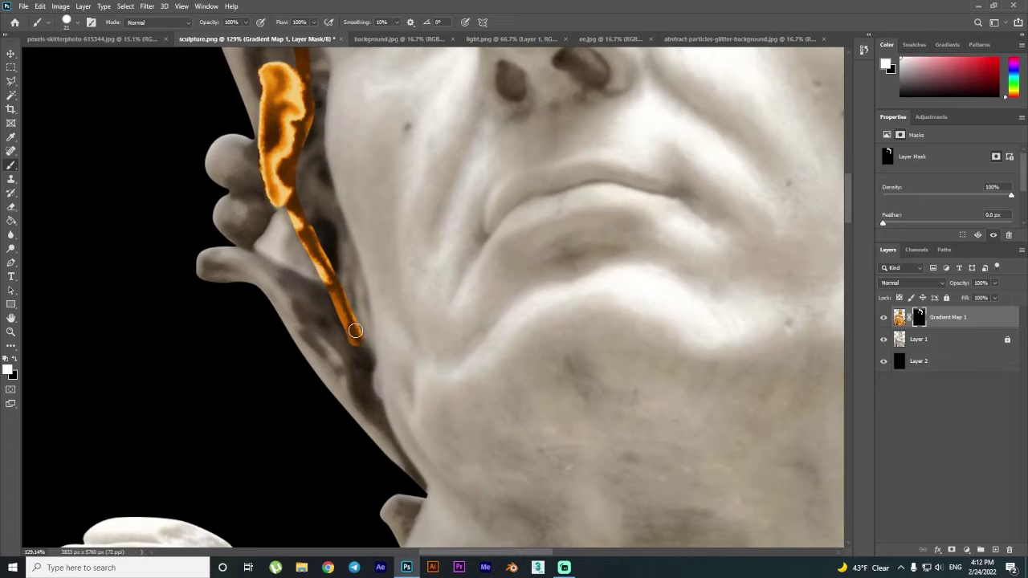
Continue the gold laurel stroke down to the ear lobe.
scroll(418, 496, "up", 3)
left_click_drag(454, 354, 403, 451)
scroll(442, 315, "down", 4)
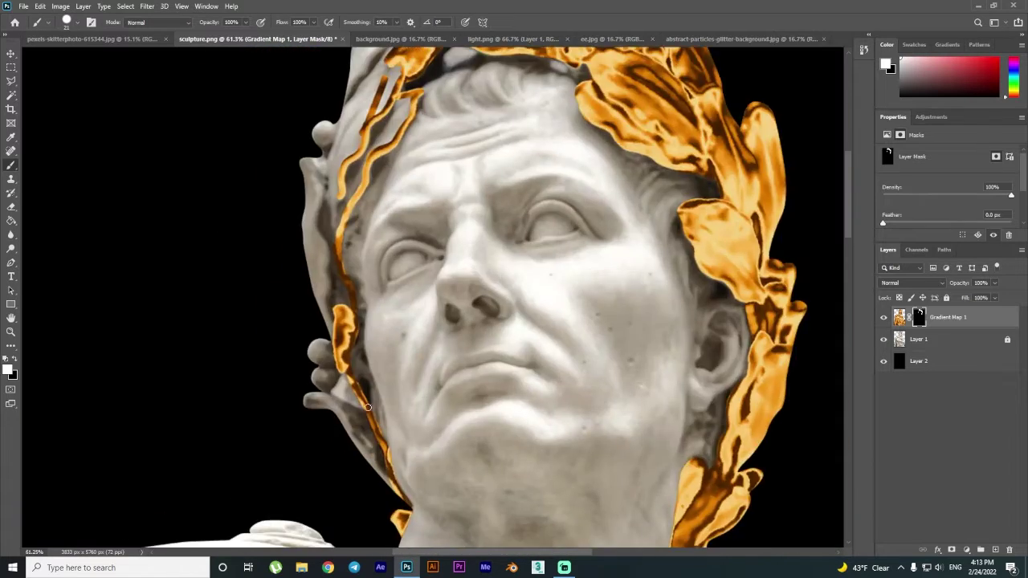
scroll(329, 366, "up", 2)
scroll(361, 441, "down", 2)
scroll(322, 370, "up", 3)
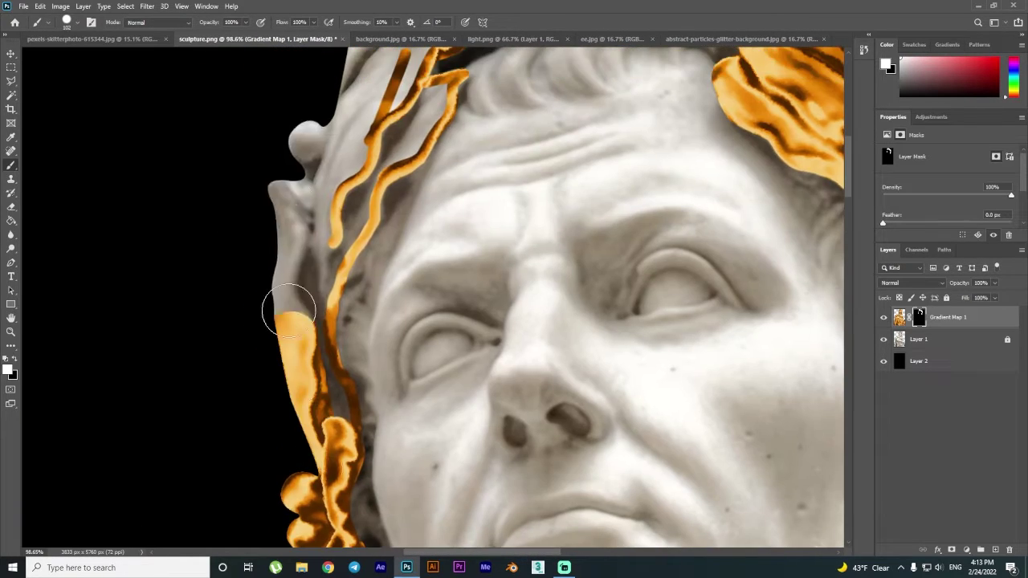
left_click_drag(286, 310, 301, 133)
Turn the remaining laurel beside the cheek gold and inspect the wreath.
scroll(337, 120, "up", 3)
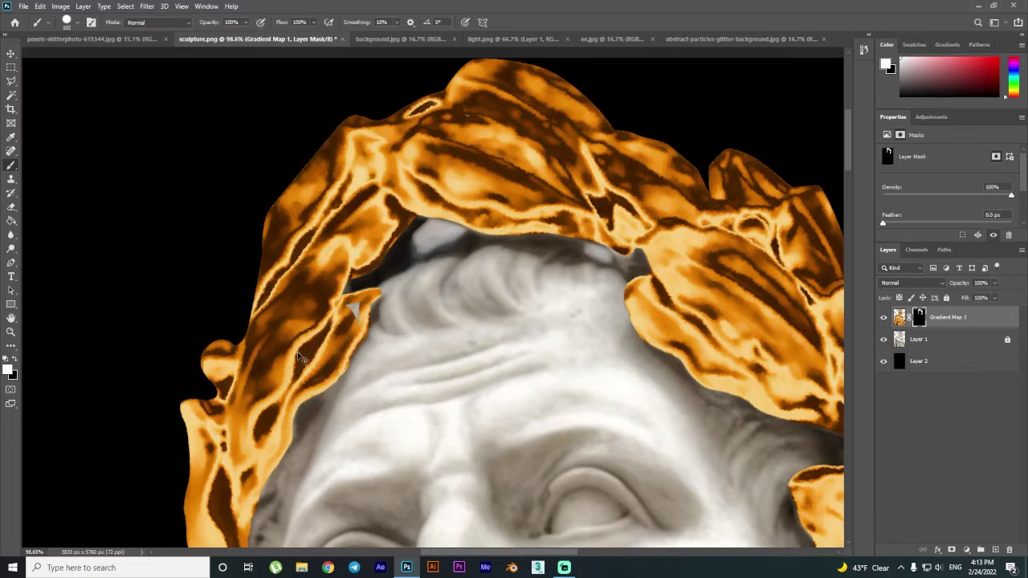
scroll(356, 322, "down", 5)
scroll(361, 345, "up", 3)
scroll(363, 361, "down", 3)
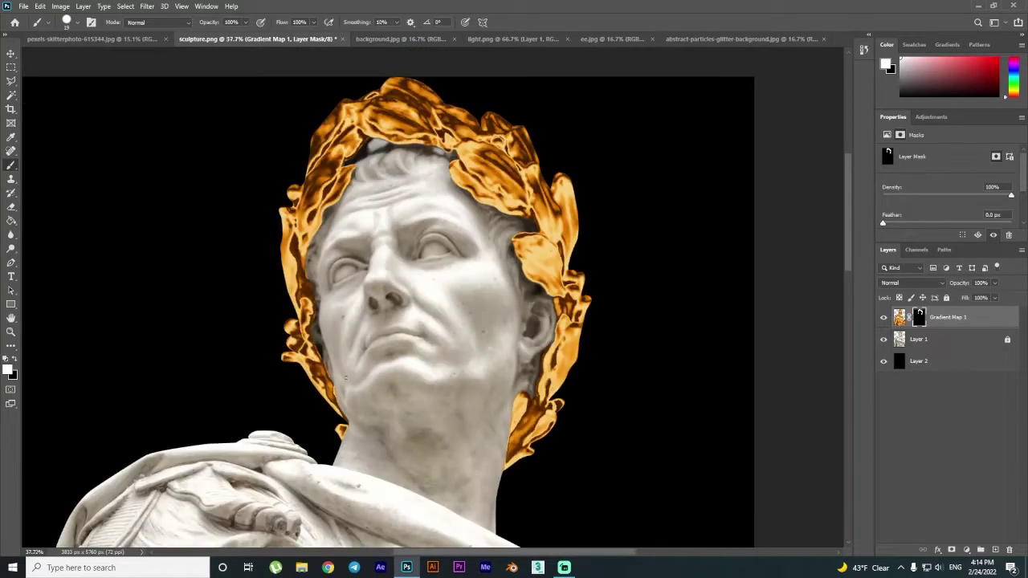
scroll(364, 374, "down", 2)
scroll(364, 374, "up", 8)
scroll(321, 297, "up", 1)
left_click_drag(265, 152, 307, 361)
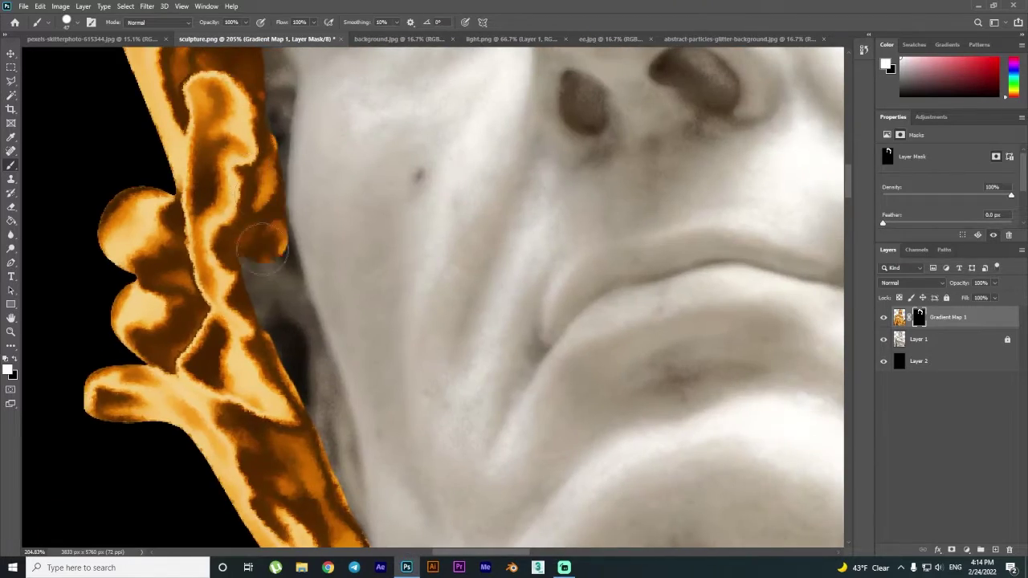
scroll(309, 321, "up", 2)
scroll(314, 241, "up", 1)
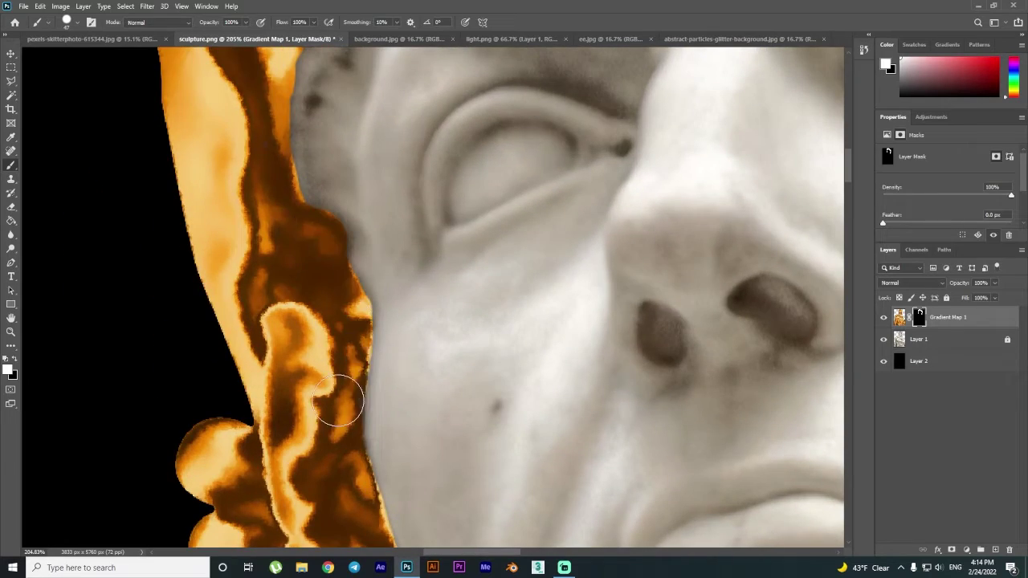
scroll(338, 400, "down", 8)
scroll(170, 186, "up", 8)
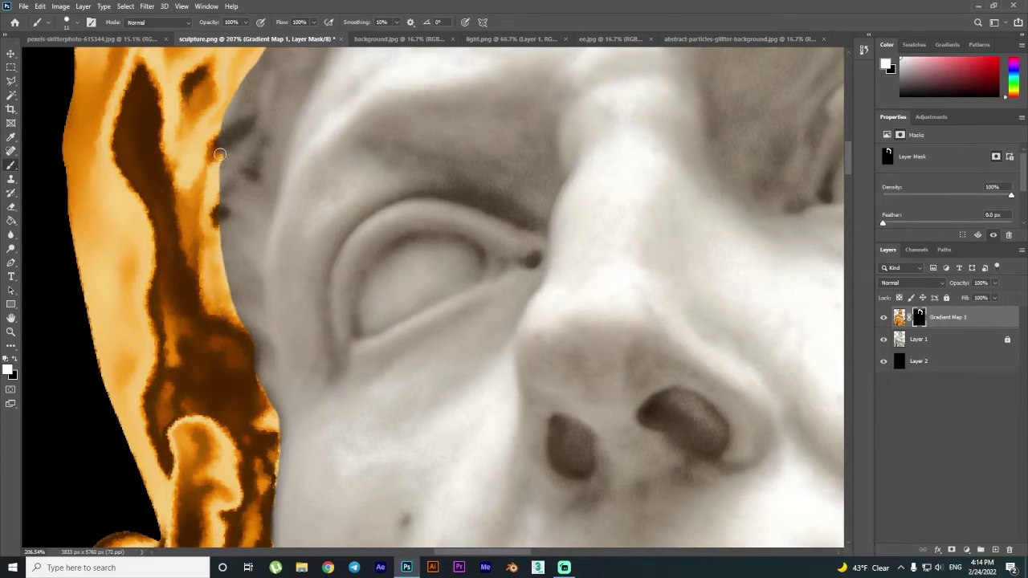
scroll(225, 208, "down", 8)
scroll(363, 234, "up", 1)
scroll(363, 234, "up", 1)
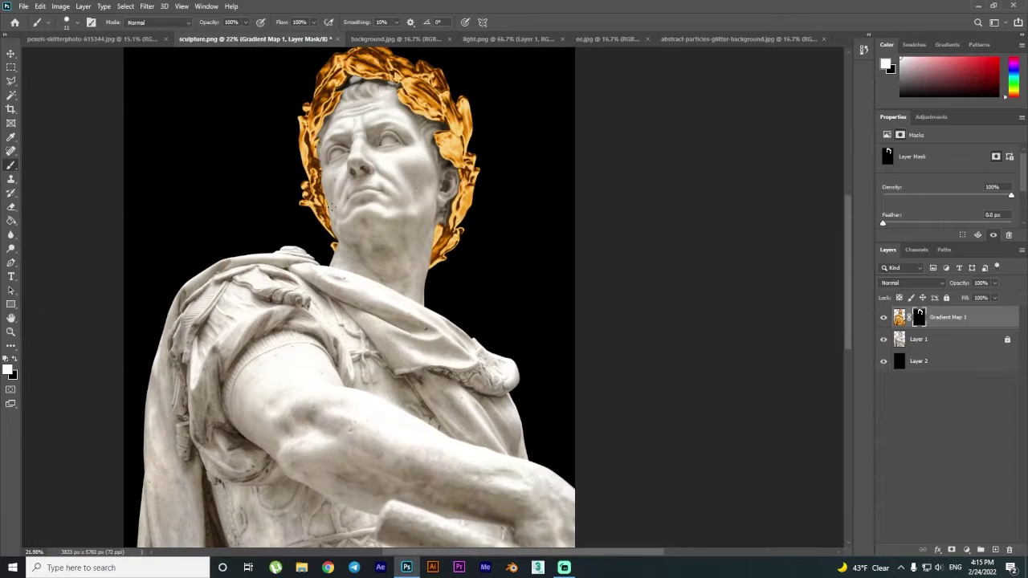
scroll(363, 234, "up", 1)
scroll(361, 245, "down", 1)
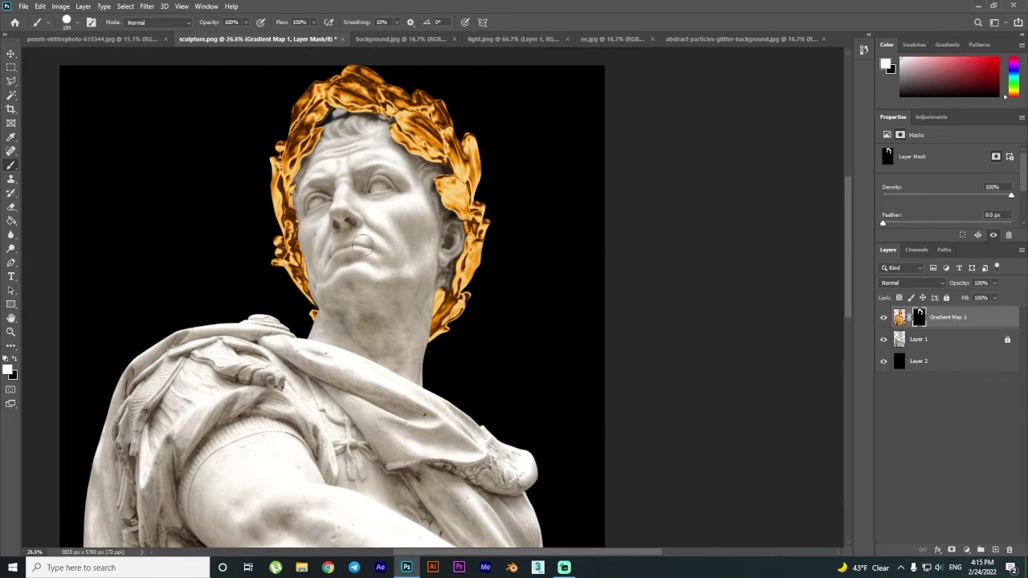
scroll(361, 245, "down", 3)
Select the marble statue layer and set up the Brush tool.
key("alt+bracketleft")
key("p")
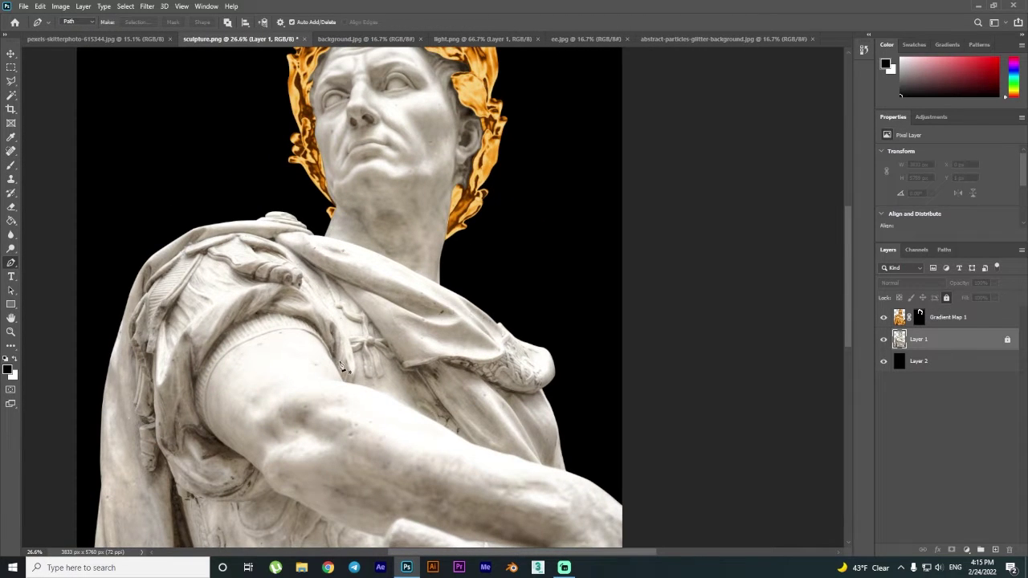
scroll(264, 377, "up", 1)
key("b")
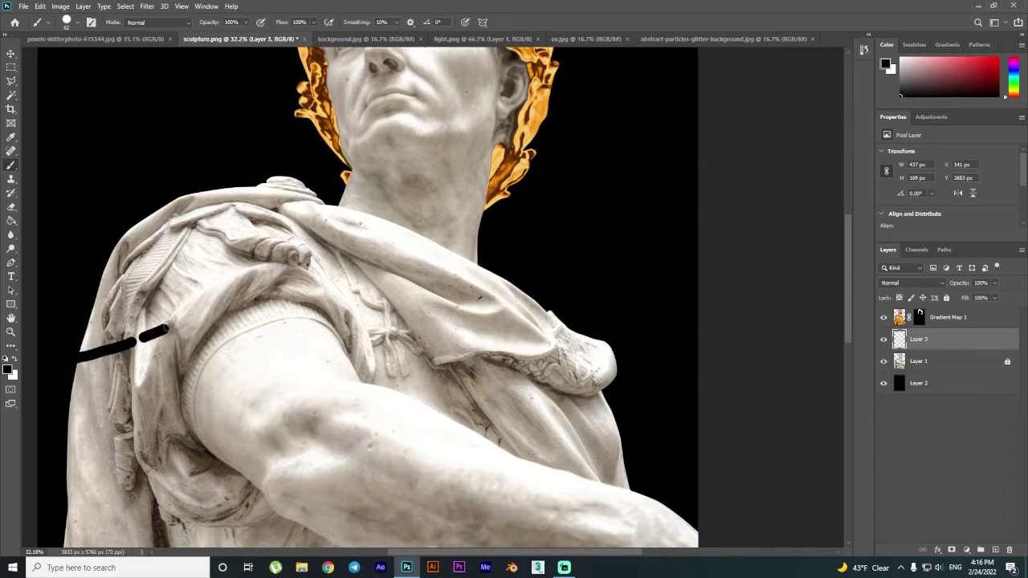
scroll(598, 417, "down", 3)
scroll(482, 322, "up", 1)
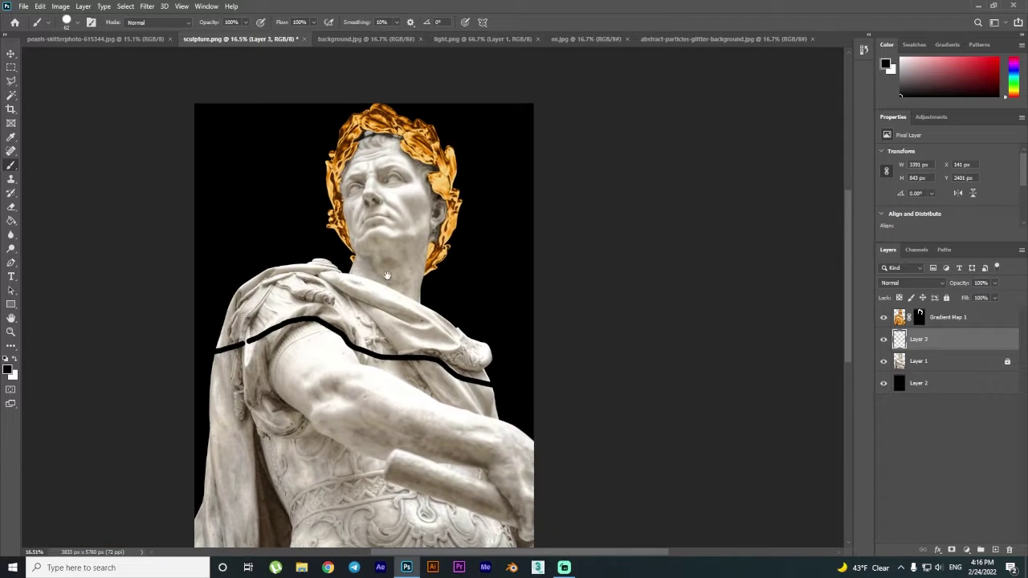
Delete Layer 3 along with its black stroke.
left_click(1010, 549)
key("Return")
scroll(401, 322, "up", 3)
scroll(119, 355, "down", 1)
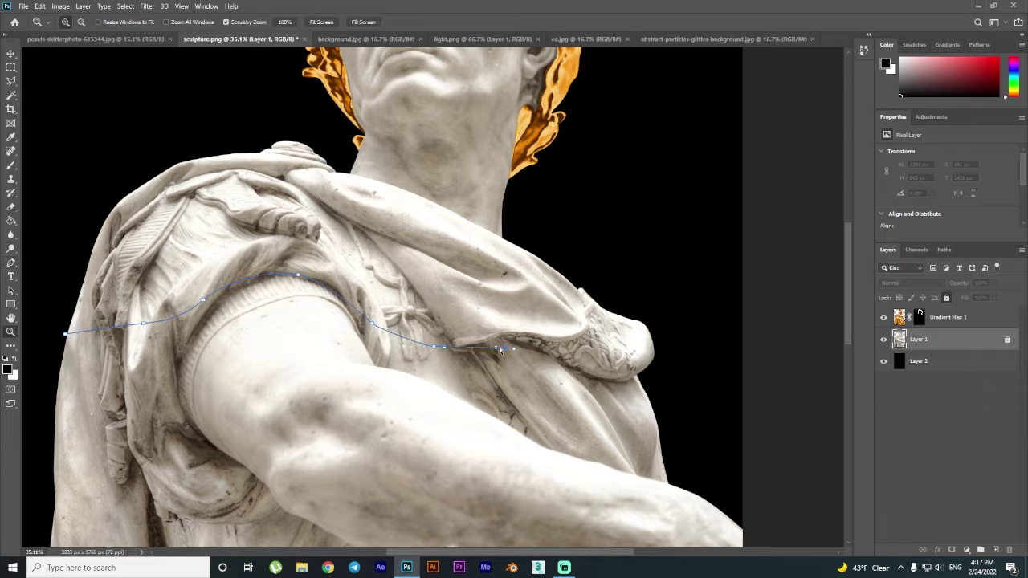
scroll(652, 411, "down", 3)
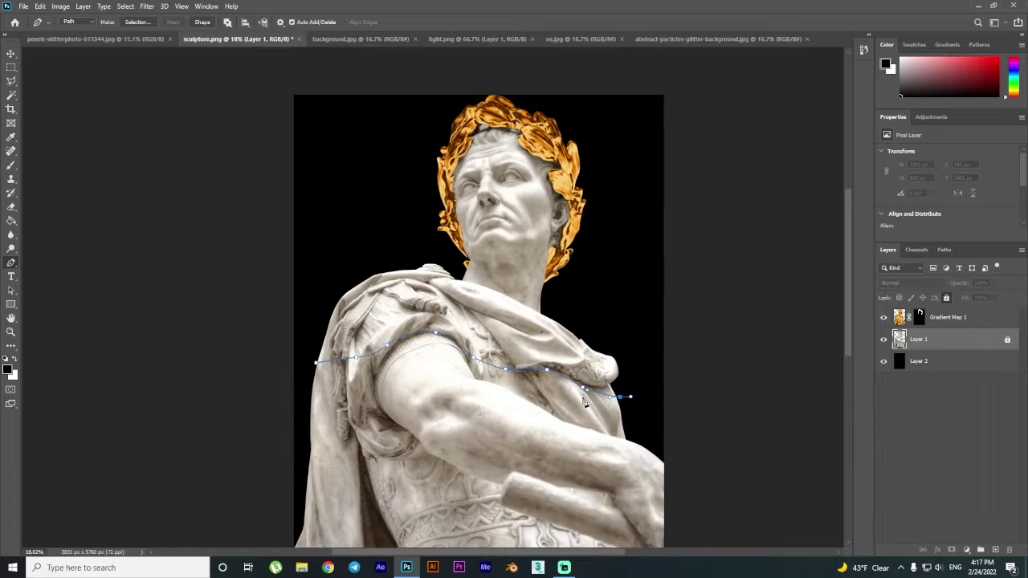
scroll(610, 417, "up", 2)
Close the outline around the lower statue, make it a selection, and paint out the arm.
mouse_move(614, 489)
left_mouse_down()
mouse_move(563, 247)
mouse_move(563, 434)
left_mouse_up()
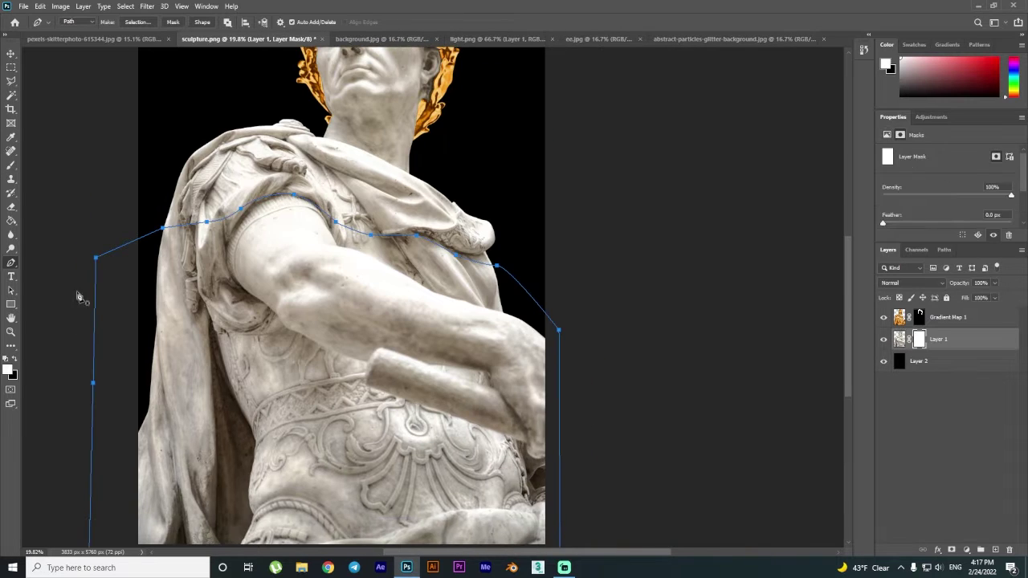
right_click(386, 343)
left_click(449, 135)
key("b")
left_click_drag(201, 241, 298, 257)
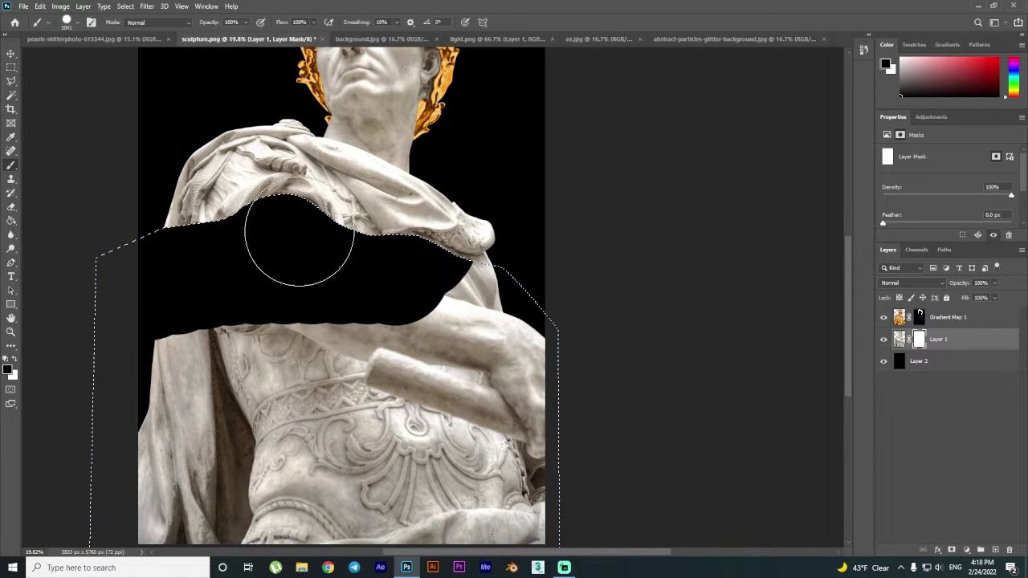
Zoom out, clear the selection, and deselect the statue layer.
key("ctrl+minus")
left_click(12, 53)
key("ctrl+d")
left_click(606, 388)
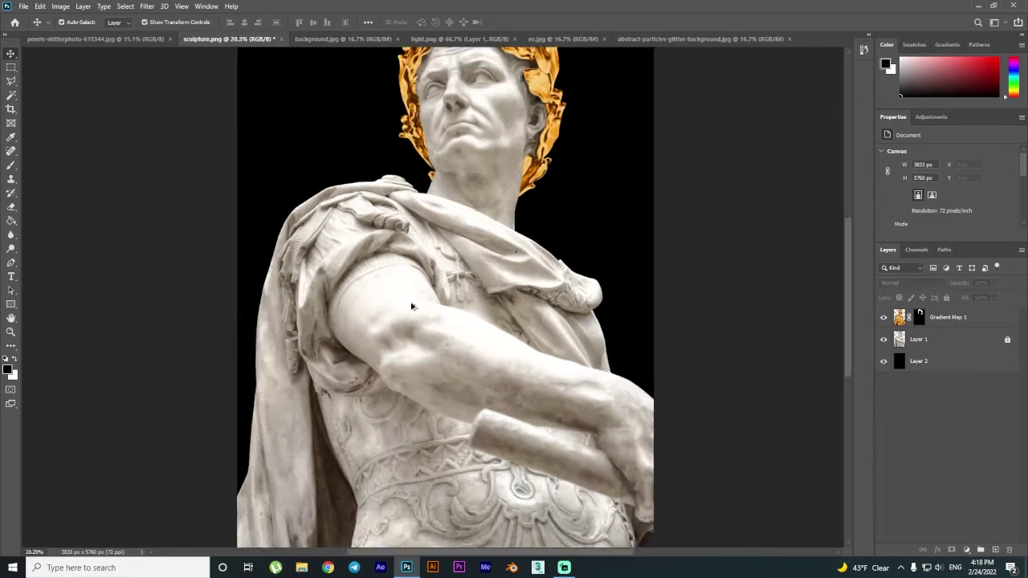
Delete the stroke layer, mask Layer 1, and paint out the arm and torso inside the path selection.
key("Delete")
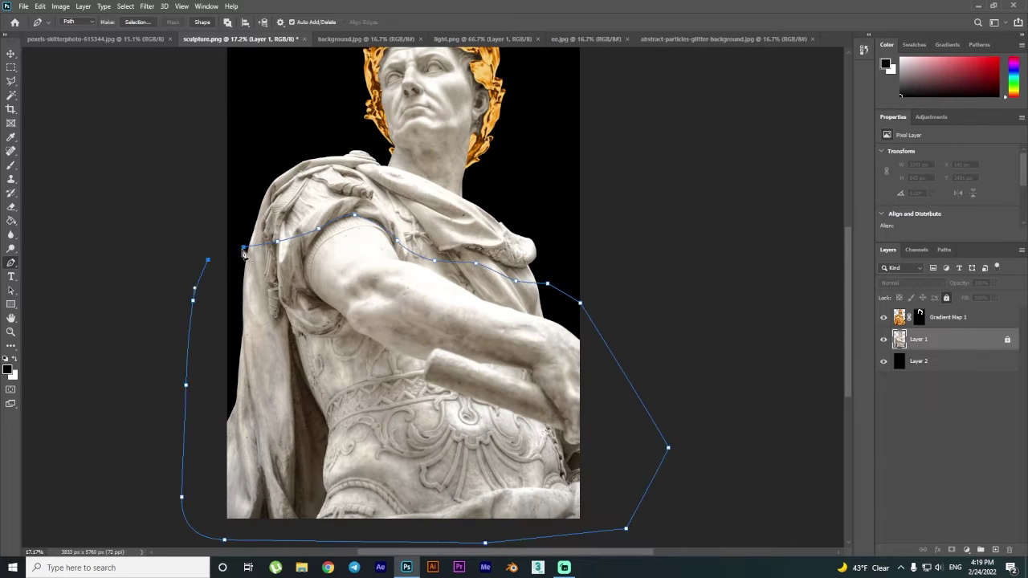
left_click(952, 550)
key("ctrl+Return")
key("b")
left_click_drag(149, 344, 394, 493)
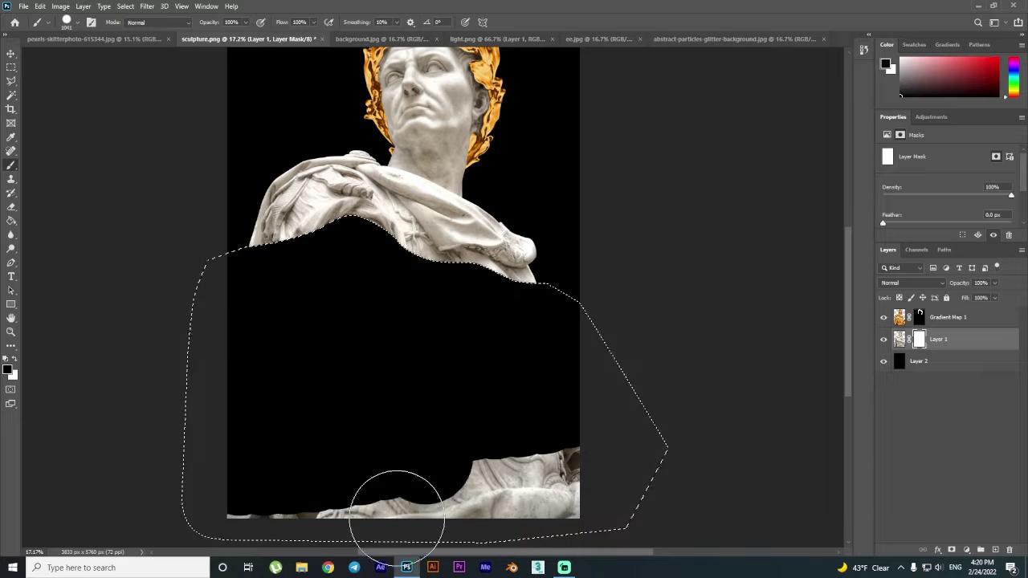
key("l")
key("ctrl+d")
Switch the mask brush to white and draw a curved path along the drapery edge.
scroll(365, 193, "up", 3)
key("b")
key("x")
scroll(173, 280, "up", 2)
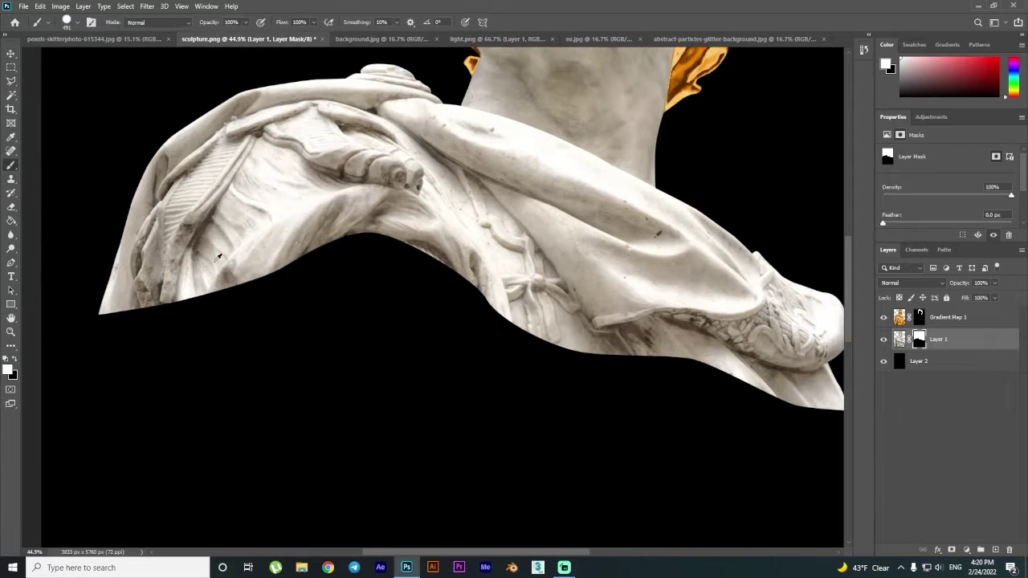
scroll(353, 337, "down", 3)
key("p")
scroll(178, 312, "up", 4)
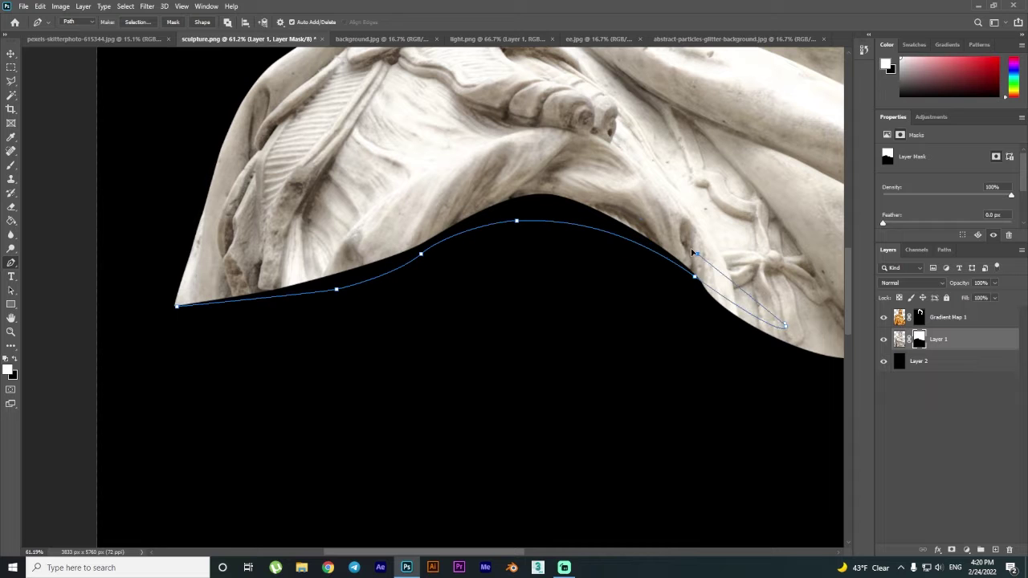
Paint white inside the curved selection to restore the drapery with a smooth lower edge.
key("ctrl+Return")
key("b")
left_click_drag(202, 305, 699, 265)
key("ctrl+d")
key("p")
scroll(440, 263, "up", 2)
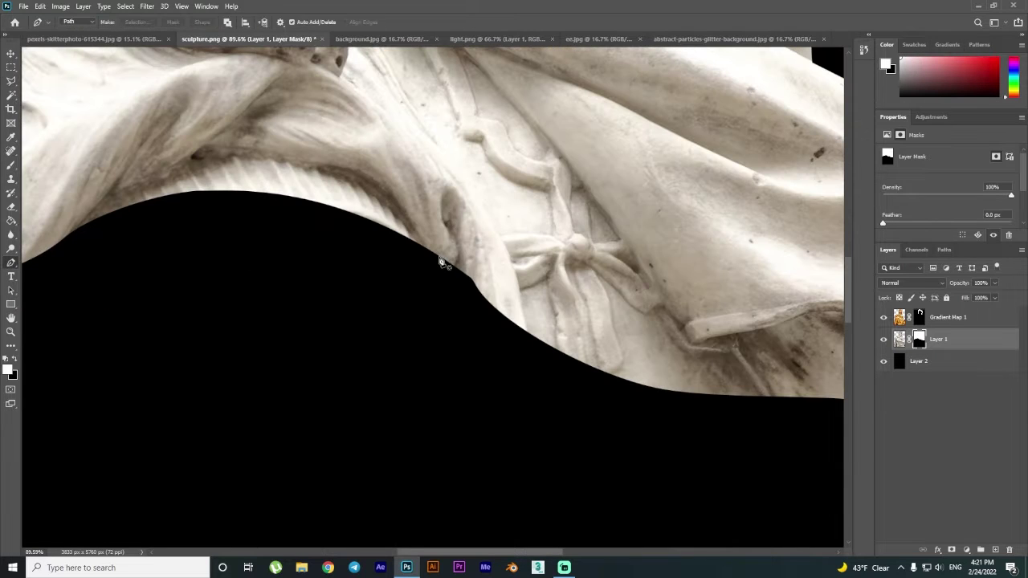
key("ctrl+Return")
key("b")
key("l")
scroll(569, 402, "down", 5)
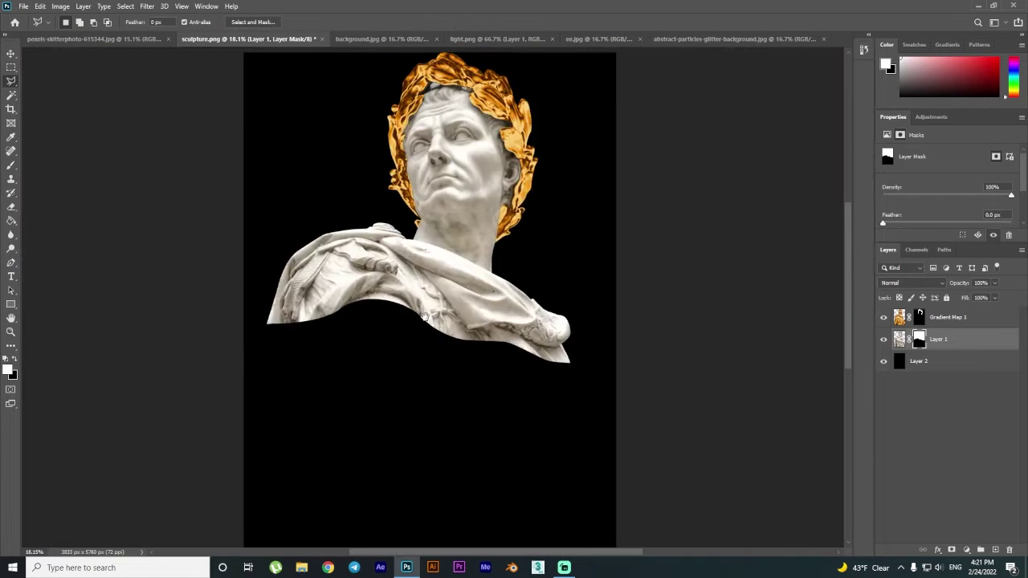
On a new empty layer, draw a curved Pen path along the drapery's underside.
key("ctrl+shift+alt+n")
scroll(377, 381, "up", 5)
key("p")
left_click(117, 246)
left_click_drag(192, 283, 211, 291)
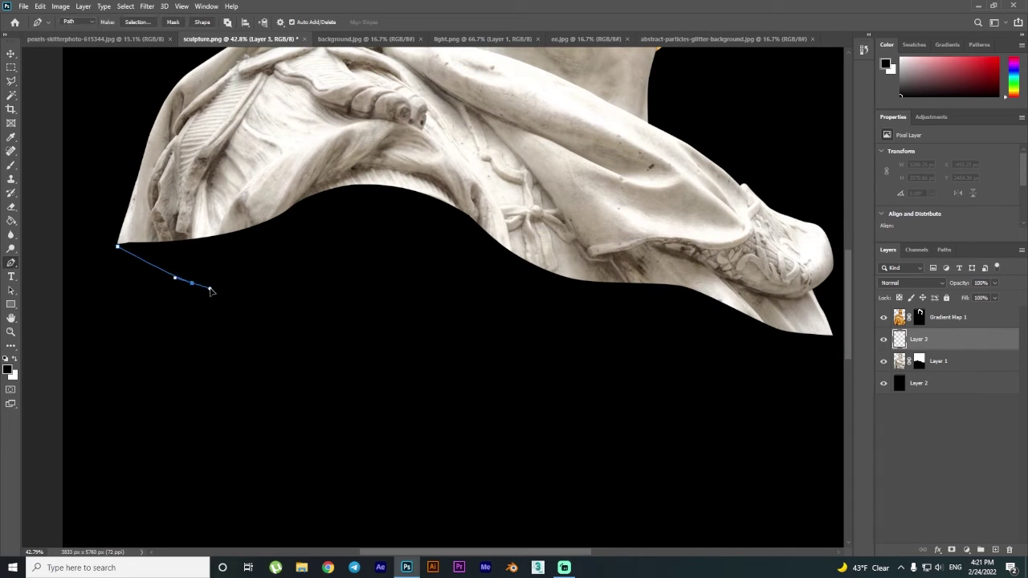
left_click_drag(449, 316, 460, 321)
left_click(717, 362)
left_click_drag(718, 380, 539, 379)
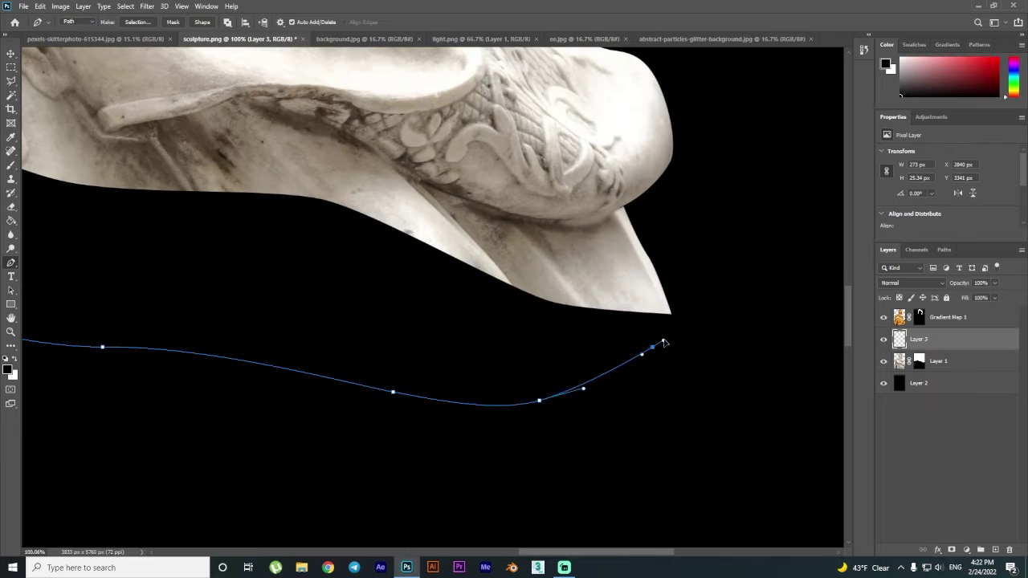
scroll(651, 355, "down", 5)
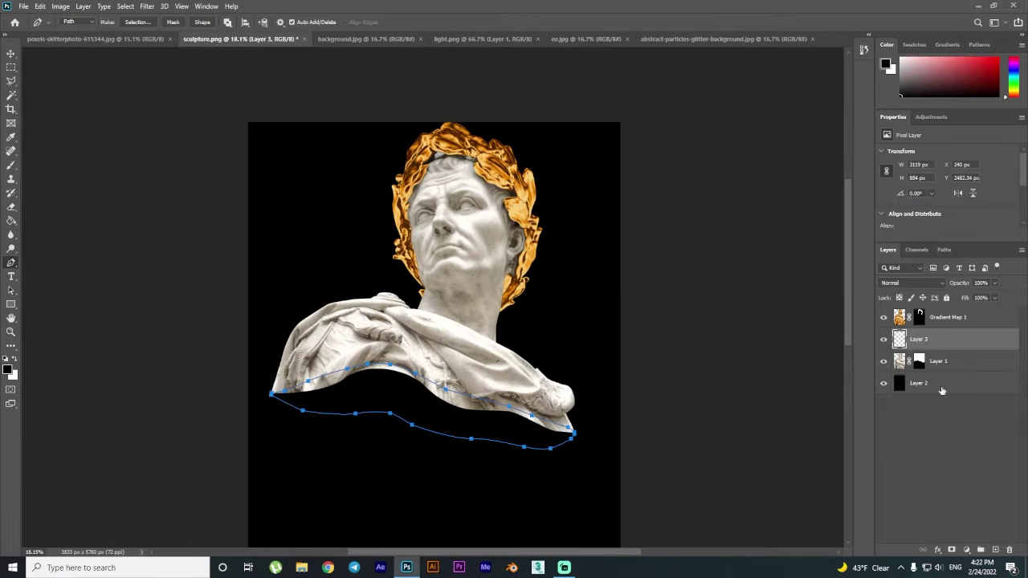
Fill the band with dark red and move its layer below the statue layer.
left_click(886, 63)
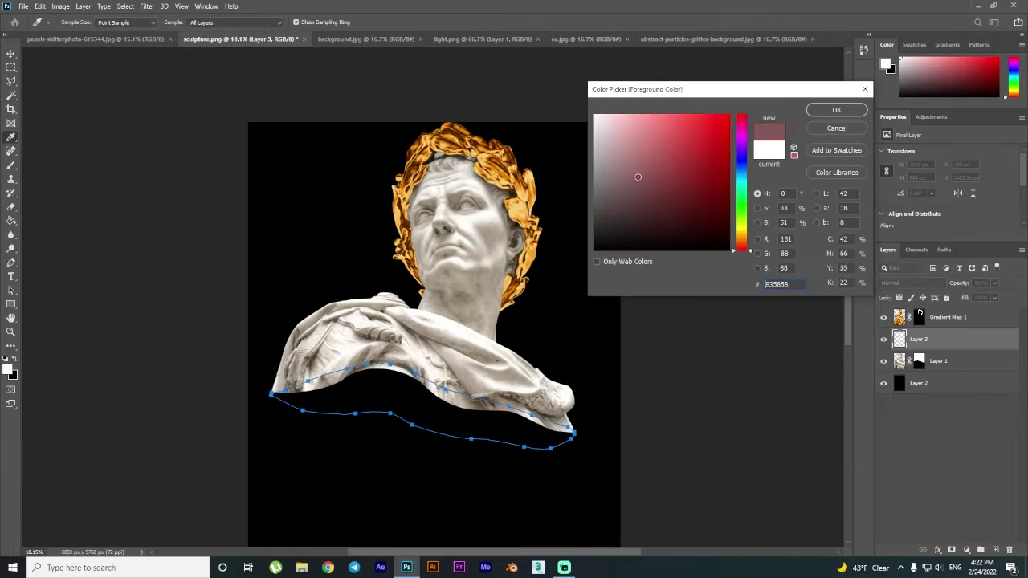
left_click(709, 177)
left_click(840, 108)
key("alt+BackSpace")
key("ctrl+d")
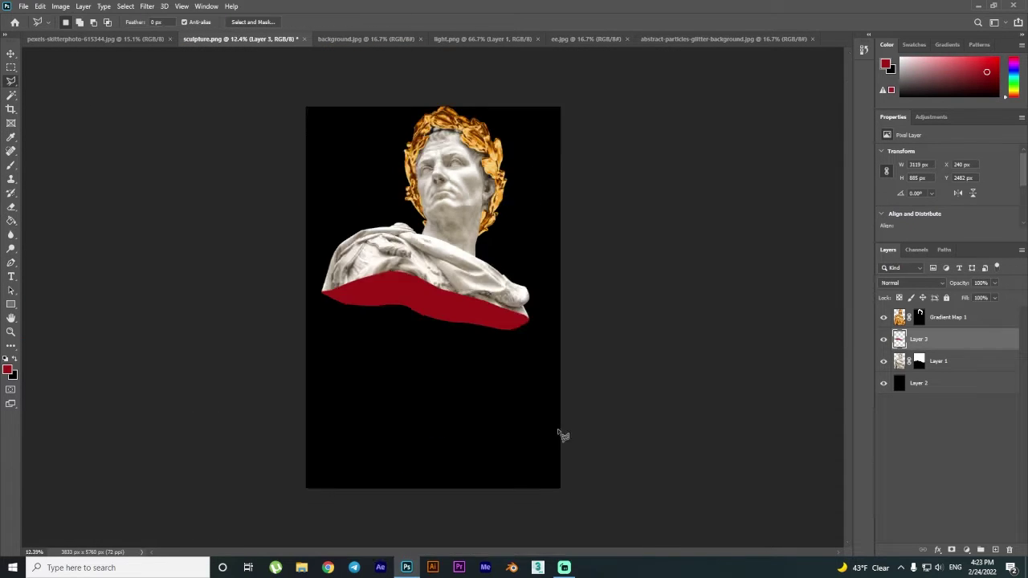
left_click_drag(916, 347, 923, 371)
Copy a rectangle of cheek marble to a new layer and clip it over the red band.
scroll(481, 238, "up", 3)
key("m")
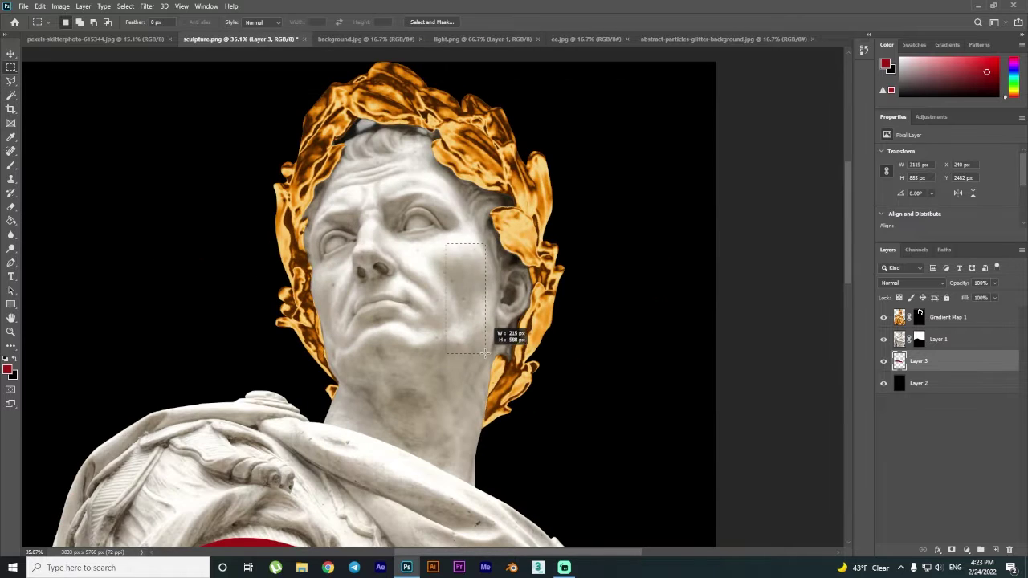
left_click_drag(484, 354, 485, 353)
left_click(899, 339)
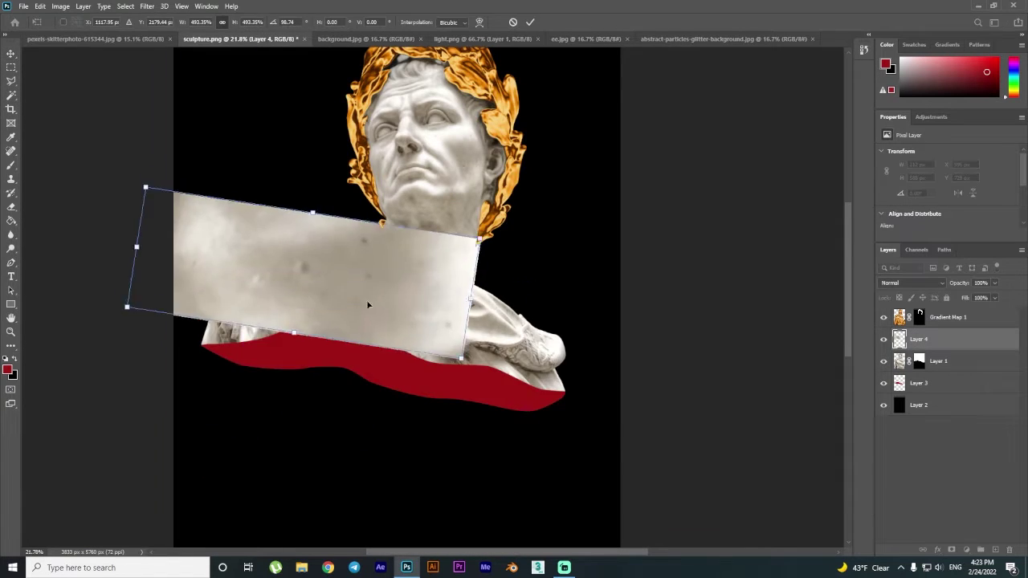
right_click(929, 361)
left_click(841, 310)
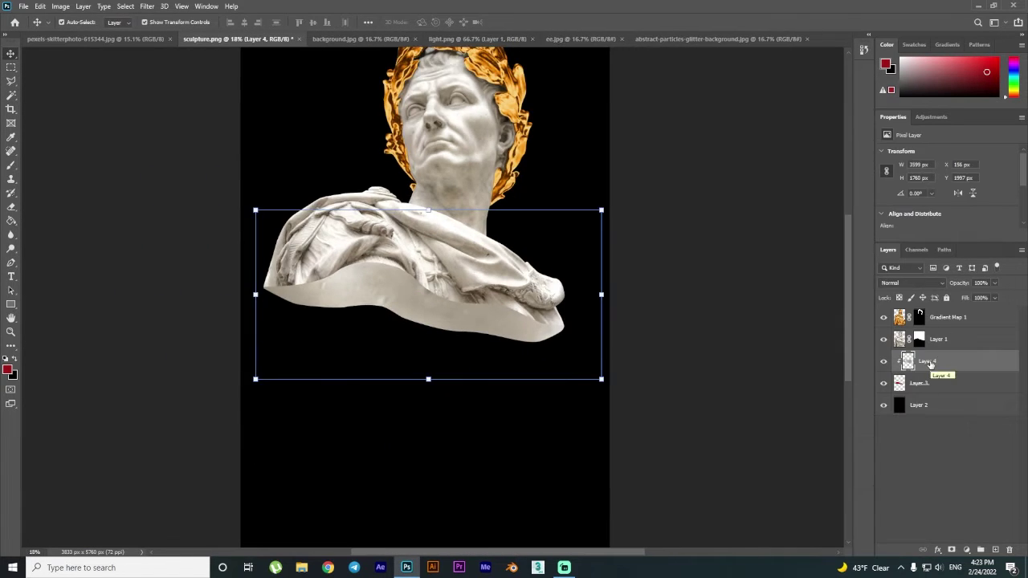
key("ctrl+m")
left_click_drag(697, 333, 732, 332)
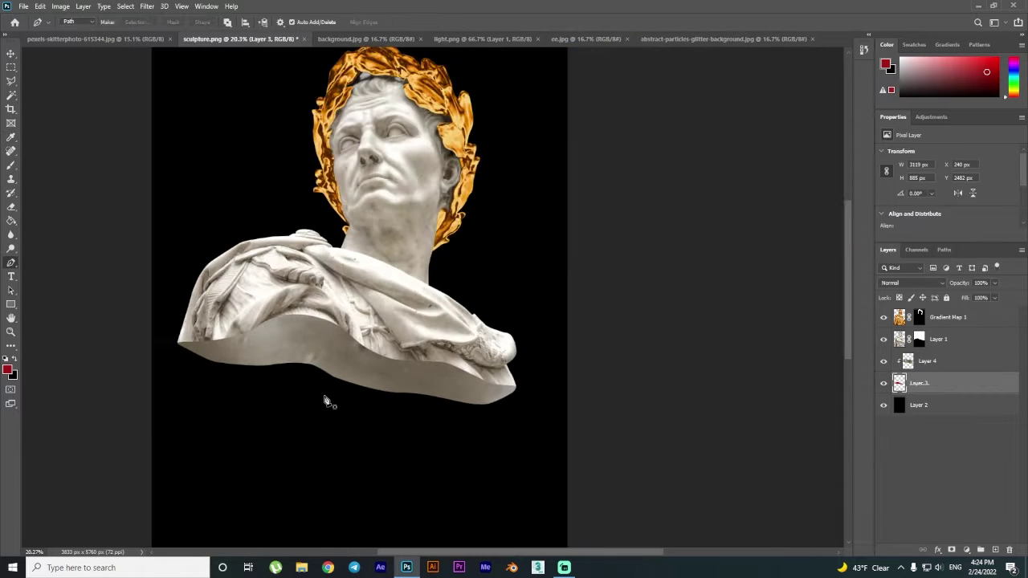
Cut away the sharp lower-left corner of the stone underside with a Pen selection.
scroll(363, 373, "up", 5)
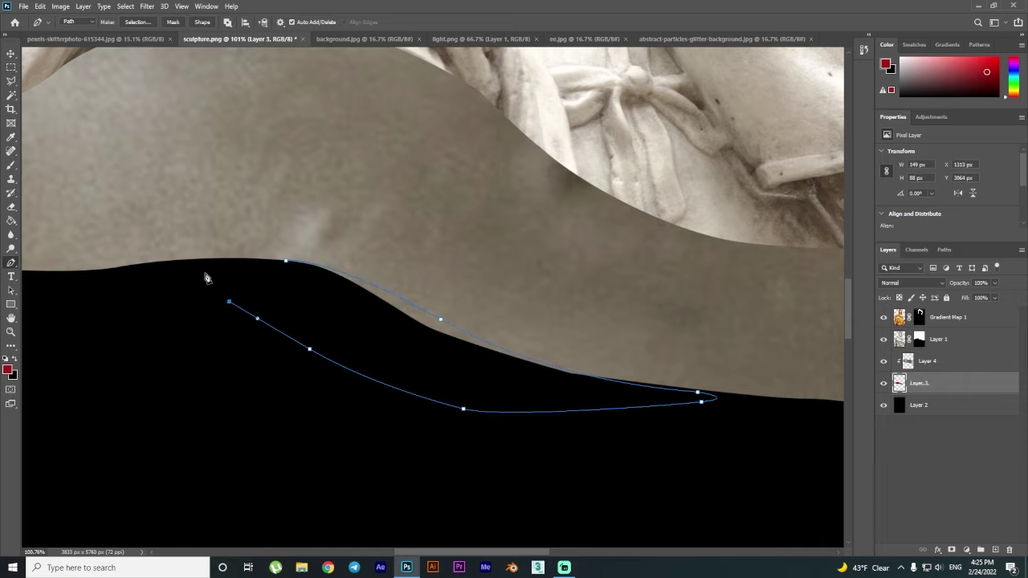
scroll(463, 413, "down", 5)
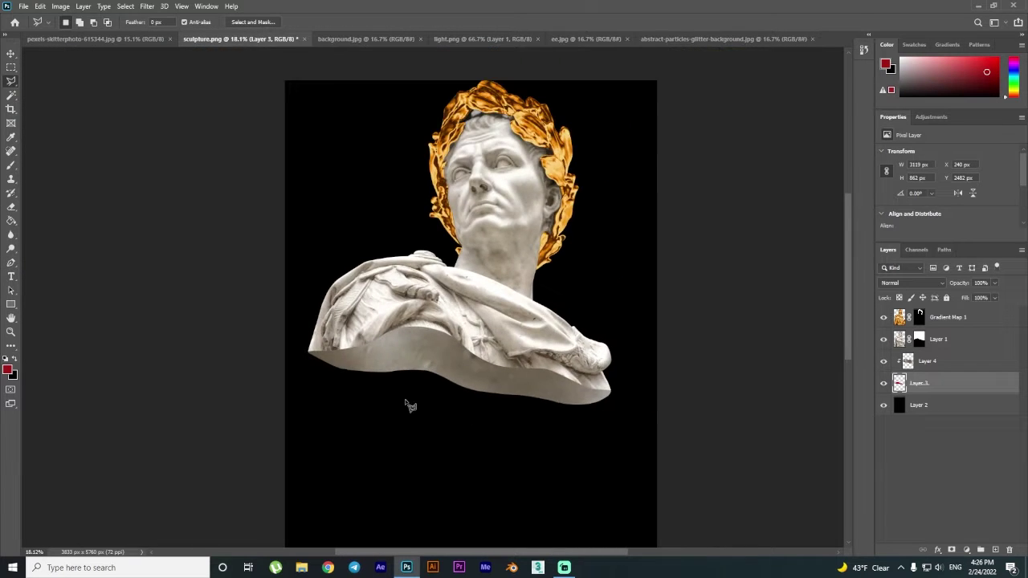
scroll(340, 390, "up", 2)
scroll(520, 373, "up", 2)
scroll(520, 373, "up", 2)
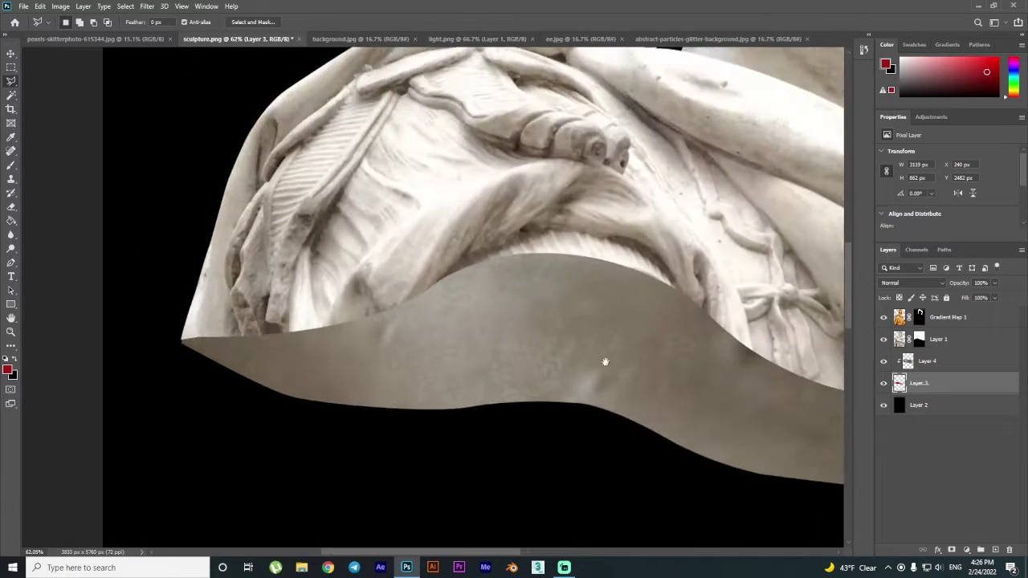
scroll(270, 305, "up", 2)
scroll(237, 338, "up", 1)
key("p")
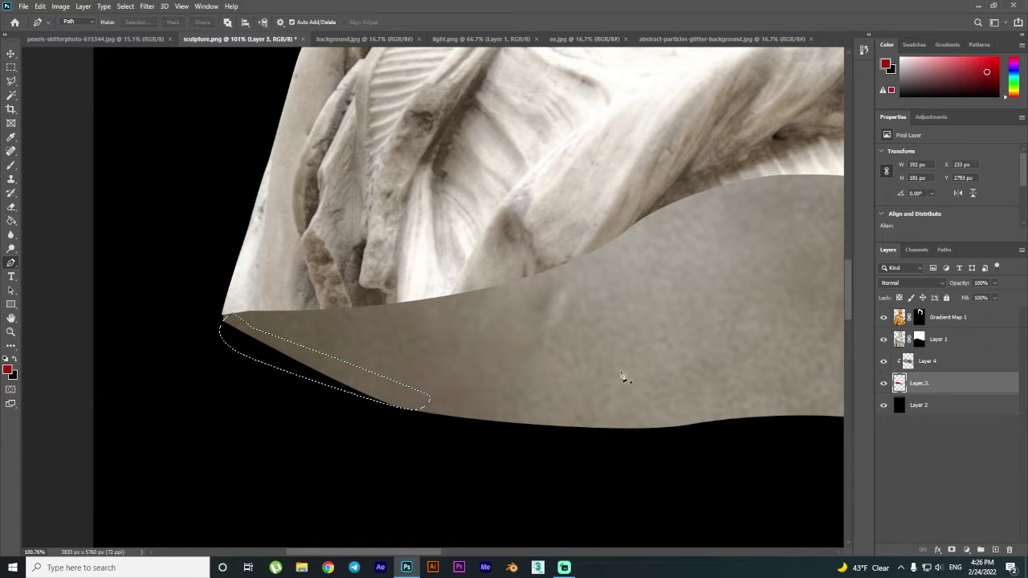
key("ctrl+d")
scroll(211, 239, "up", 3)
Erase along Layer 1's mask to clean the left and right corner edges of the drapery.
key("e")
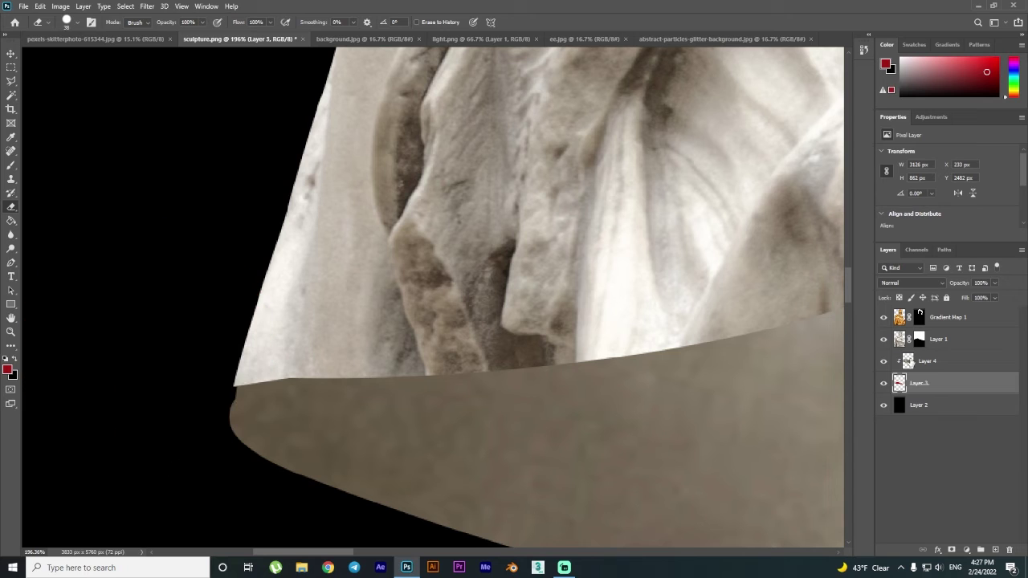
left_click(919, 339)
scroll(253, 365, "up", 3)
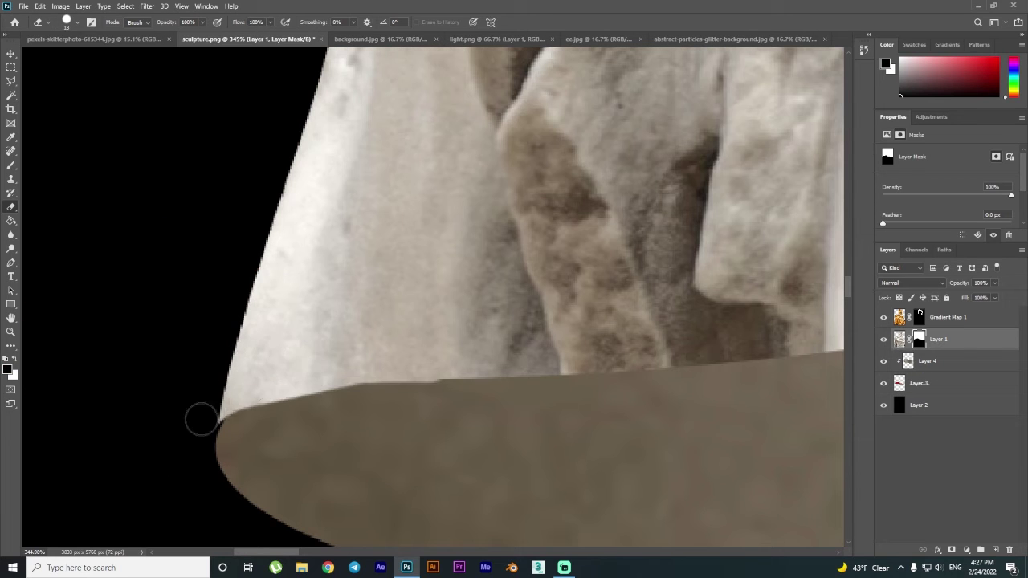
scroll(200, 420, "down", 3)
scroll(331, 428, "up", 2)
scroll(331, 430, "up", 1)
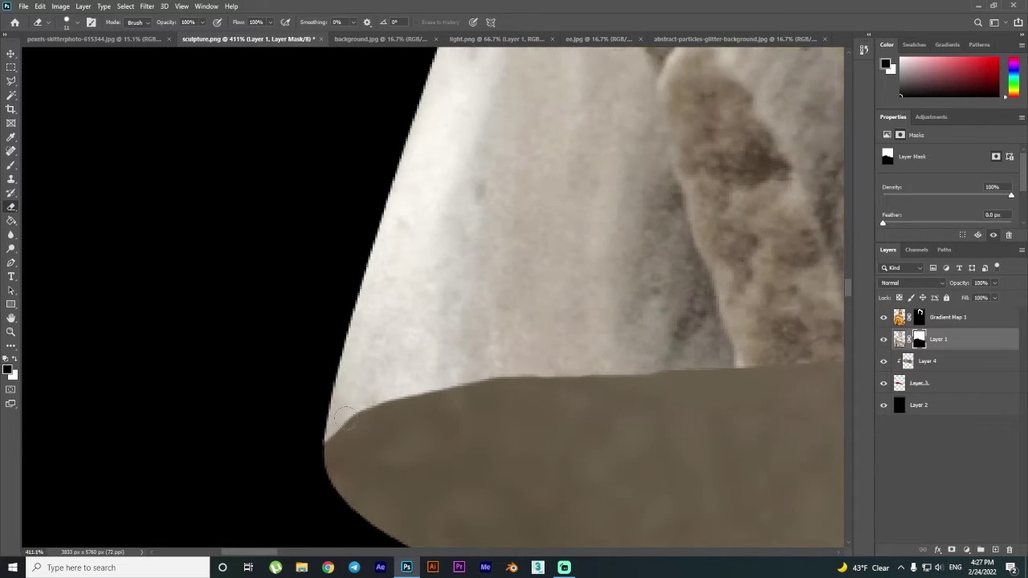
scroll(330, 438, "up", 1)
scroll(426, 391, "down", 1)
scroll(426, 391, "down", 3)
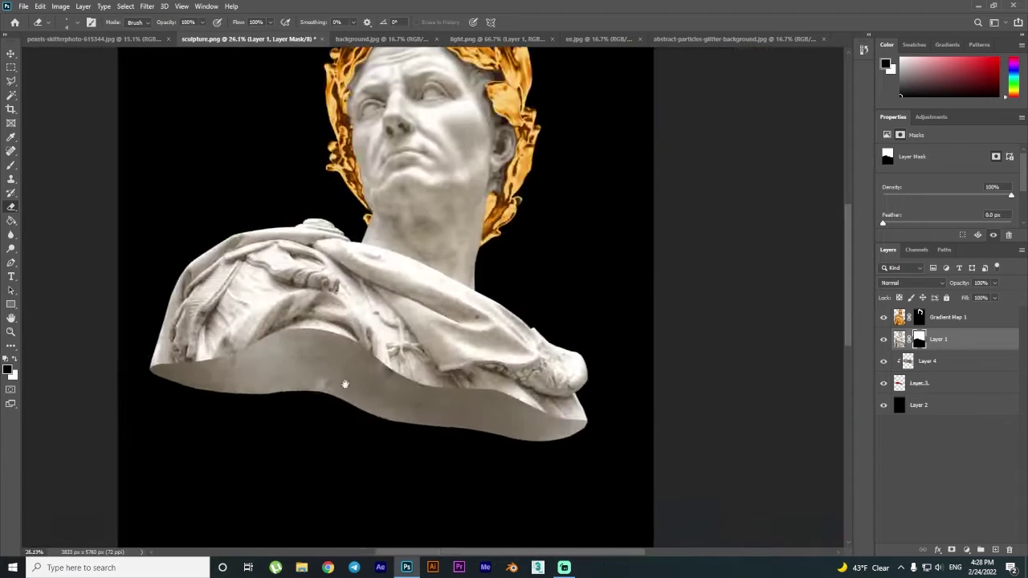
scroll(516, 339, "up", 3)
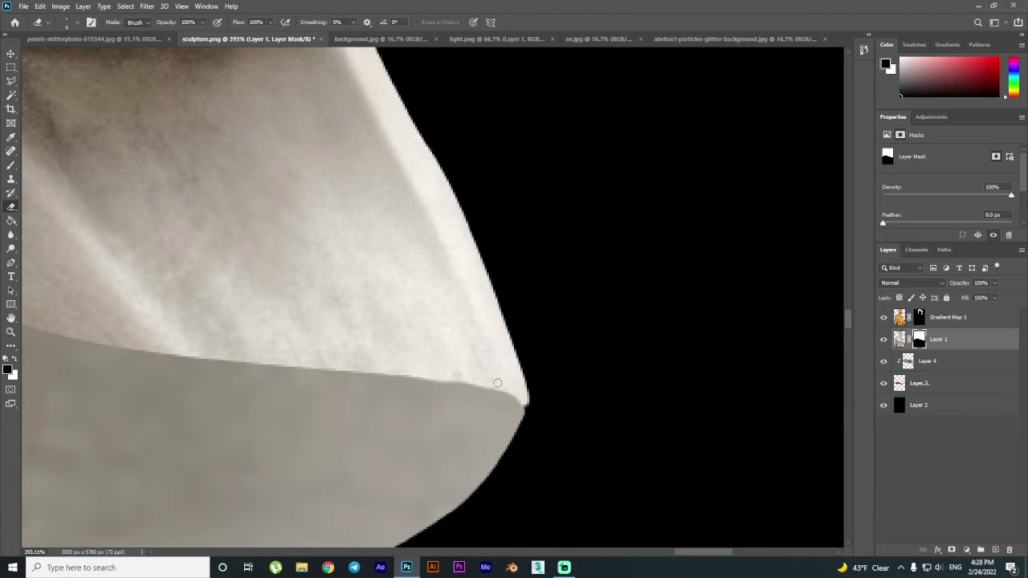
scroll(517, 395, "down", 10)
scroll(597, 404, "up", 5)
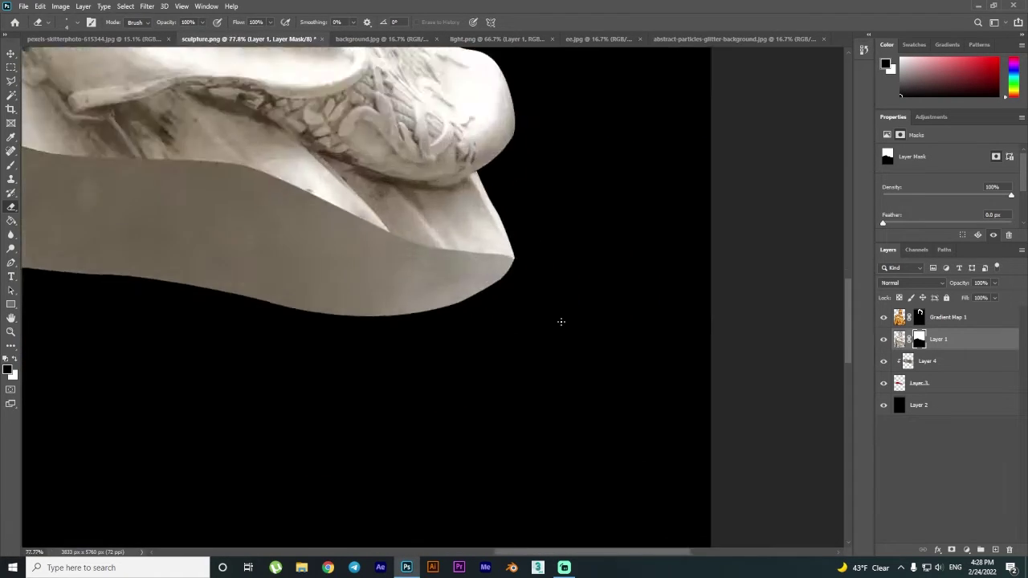
scroll(559, 322, "up", 5)
scroll(345, 236, "down", 10)
scroll(346, 235, "down", 3)
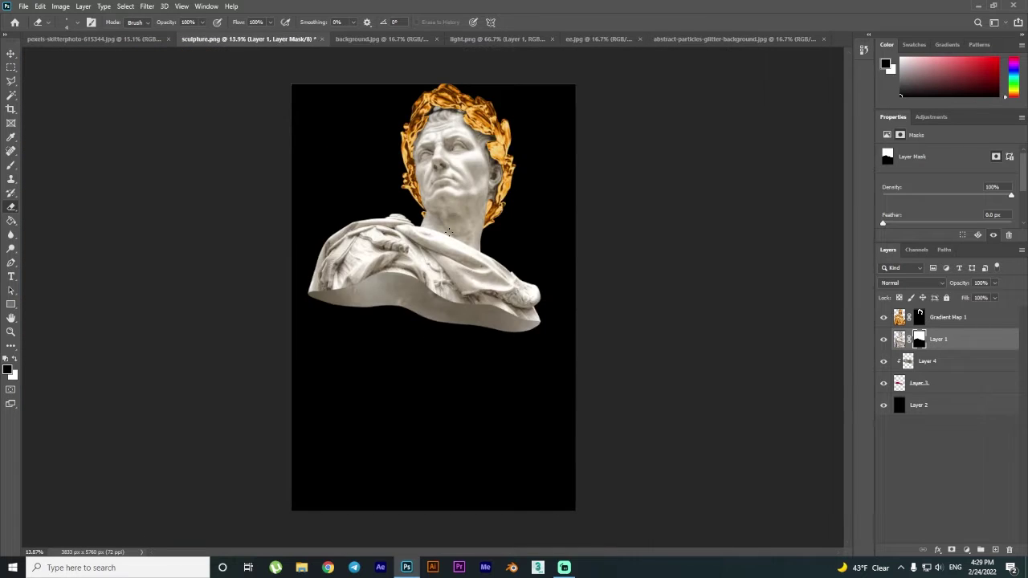
scroll(346, 235, "up", 2)
Add a new layer clipped above the drapery Layer 4.
left_click(11, 54)
scroll(447, 166, "up", 3)
left_click(927, 361)
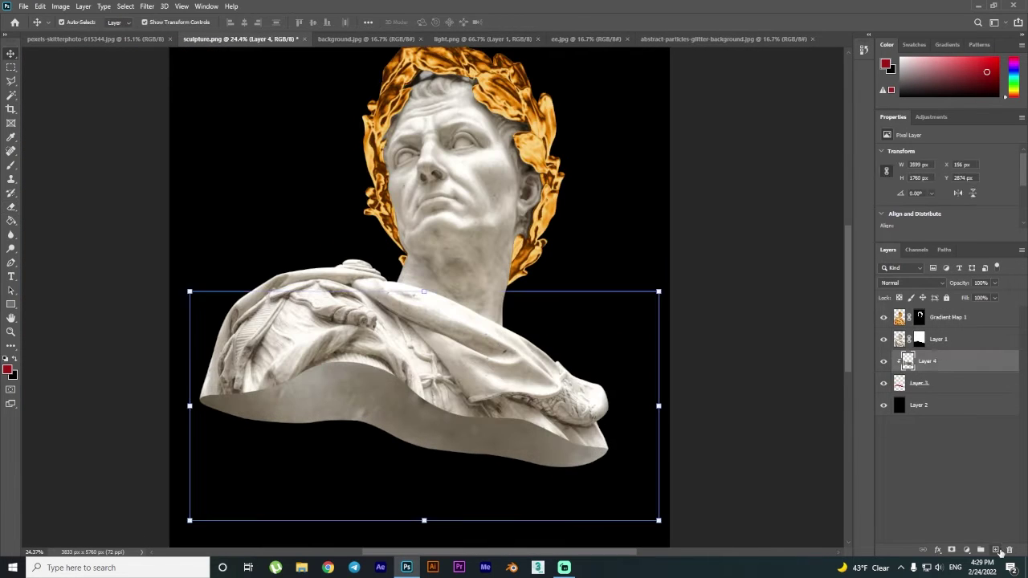
right_click(932, 361)
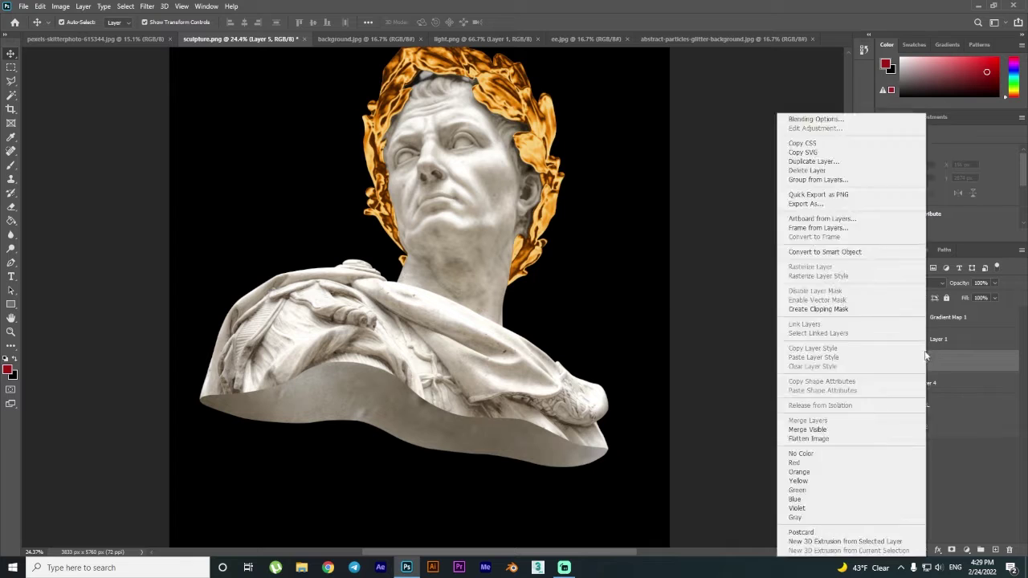
key("Escape")
Brush soft black shading at 11% opacity over the lower drapery and bust base.
key("b")
scroll(340, 153, "up", 3)
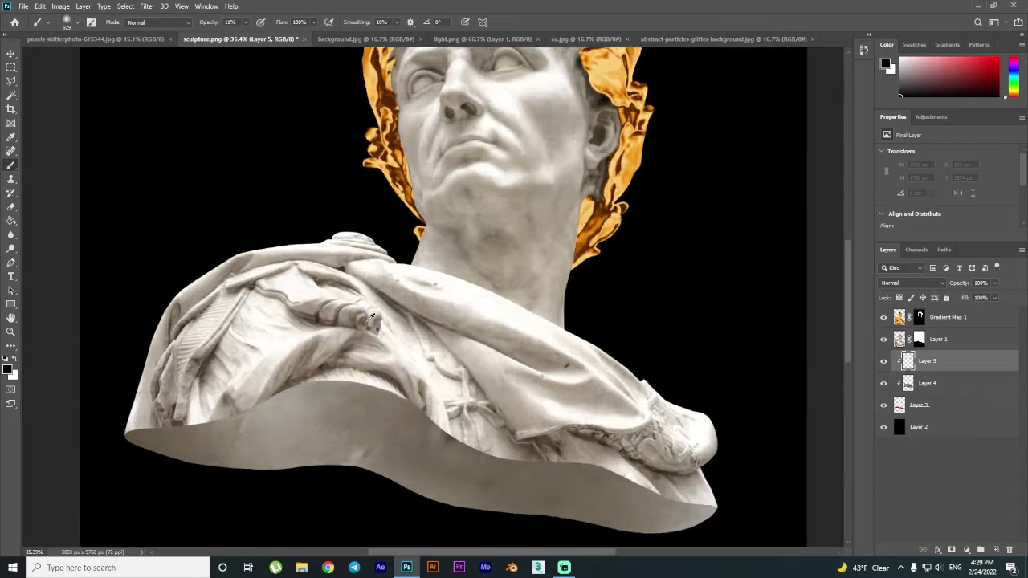
scroll(340, 152, "up", 2)
scroll(780, 500, "down", 3)
scroll(597, 443, "up", 4)
scroll(597, 443, "up", 2)
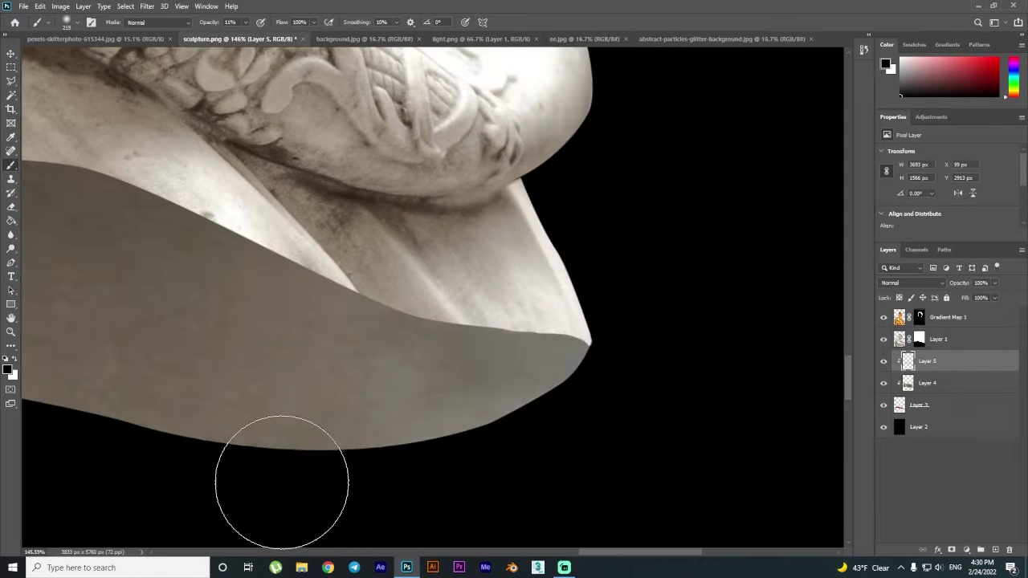
scroll(603, 369, "down", 5)
scroll(394, 365, "up", 5)
scroll(153, 385, "up", 1)
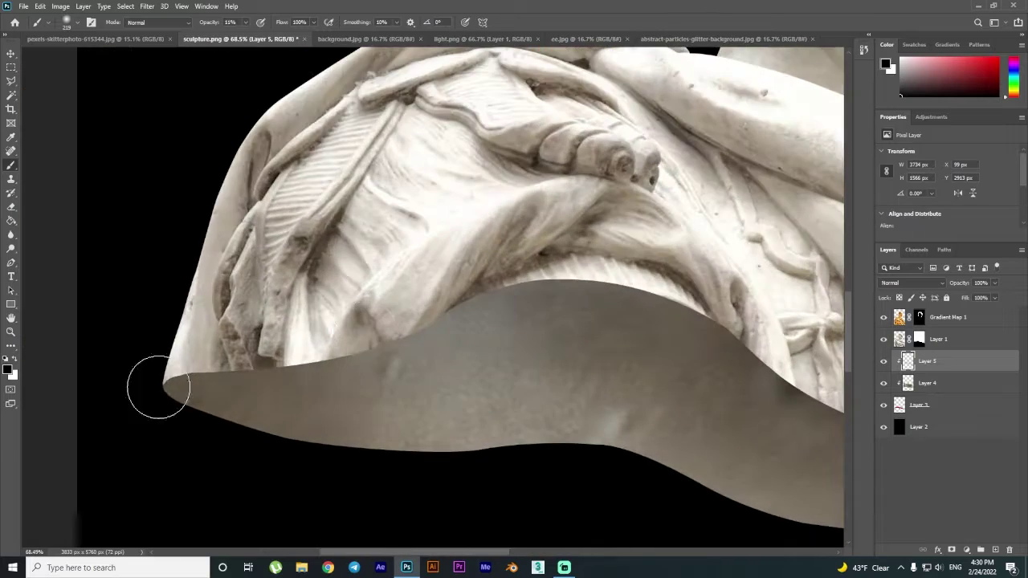
scroll(154, 385, "down", 2)
scroll(795, 294, "down", 2)
scroll(449, 387, "down", 2)
scroll(449, 387, "up", 3)
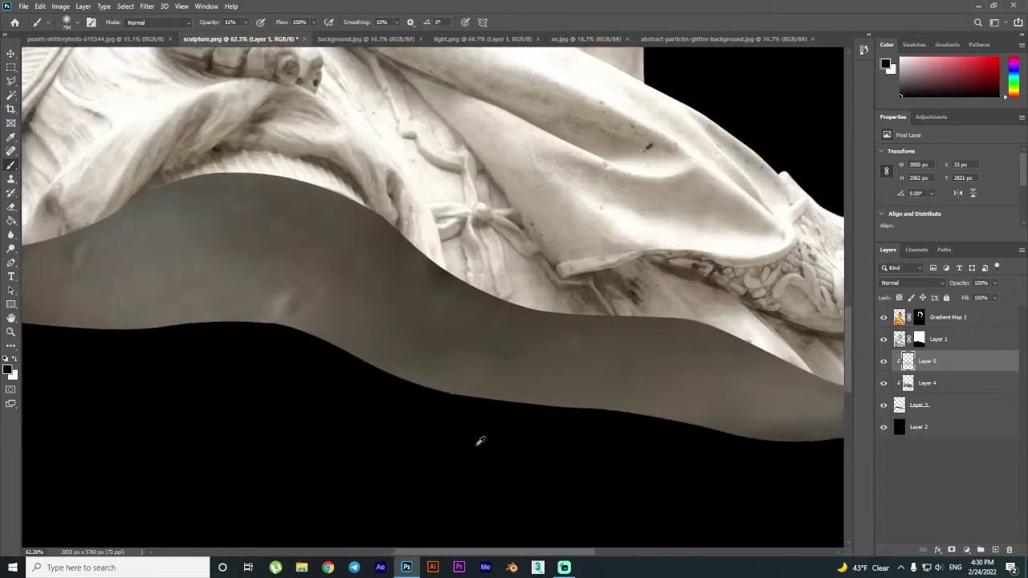
scroll(471, 345, "down", 2)
scroll(470, 345, "down", 3)
Adjust the shading layer's opacity, then select Layer 1.
left_click(994, 282)
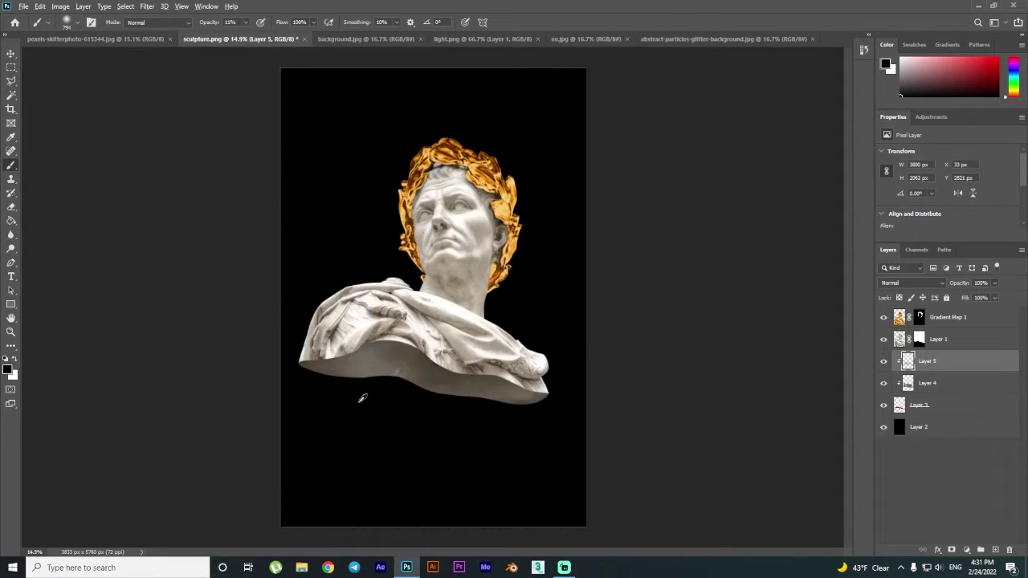
scroll(363, 398, "up", 3)
scroll(362, 398, "up", 2)
scroll(426, 362, "down", 2)
scroll(486, 325, "down", 3)
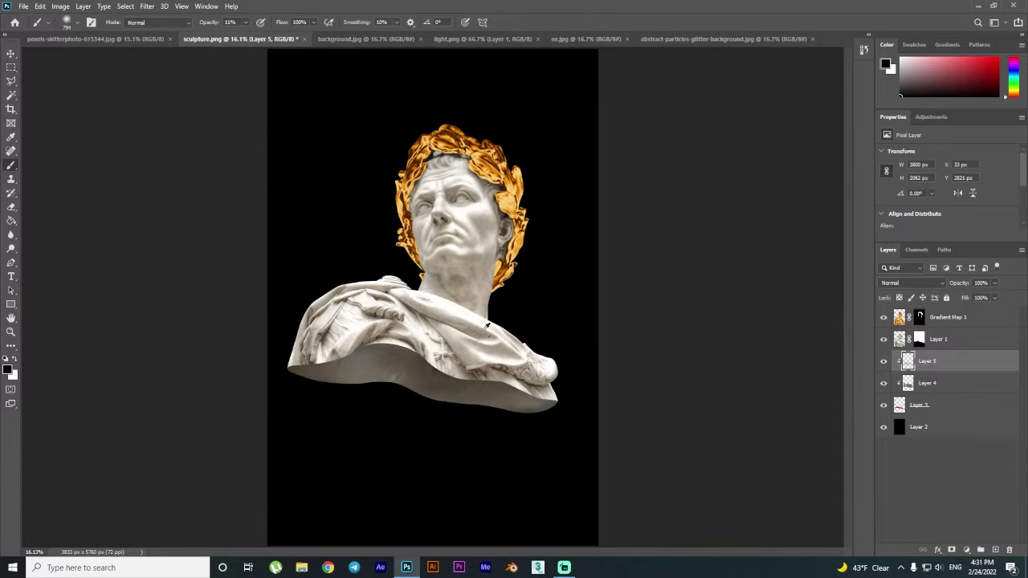
left_click(948, 340)
Raise the brush opacity to 100% and sample a darker brown from the base.
scroll(293, 377, "up", 3)
scroll(160, 394, "up", 3)
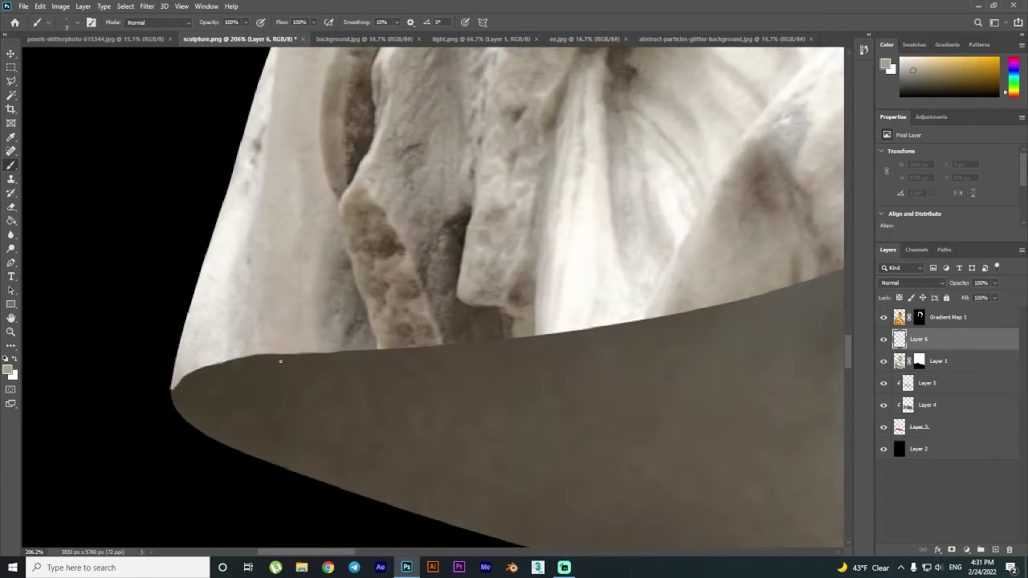
key("0")
scroll(690, 299, "down", 5)
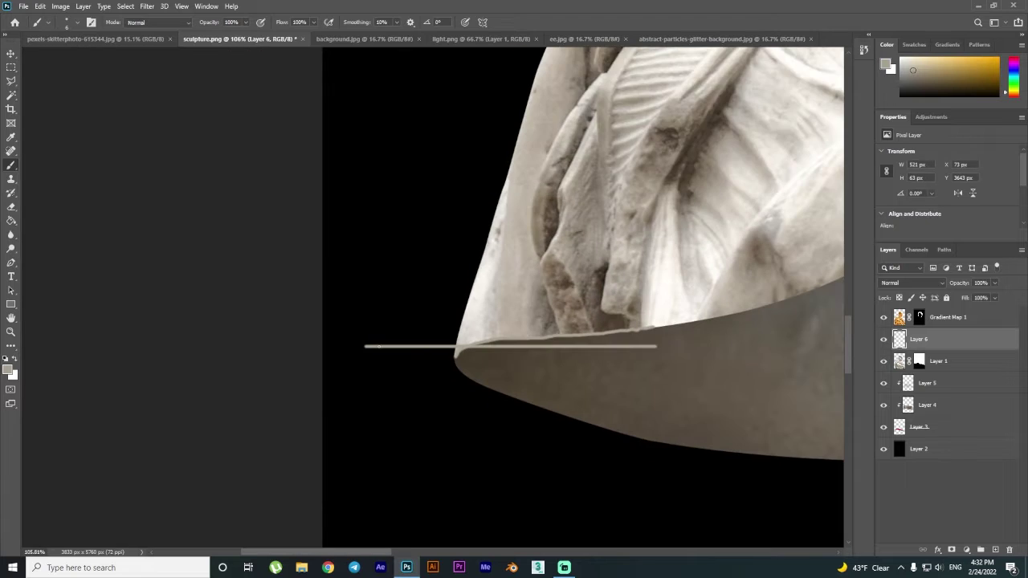
scroll(412, 340, "up", 3)
scroll(296, 420, "up", 3)
left_click(295, 420, "alt")
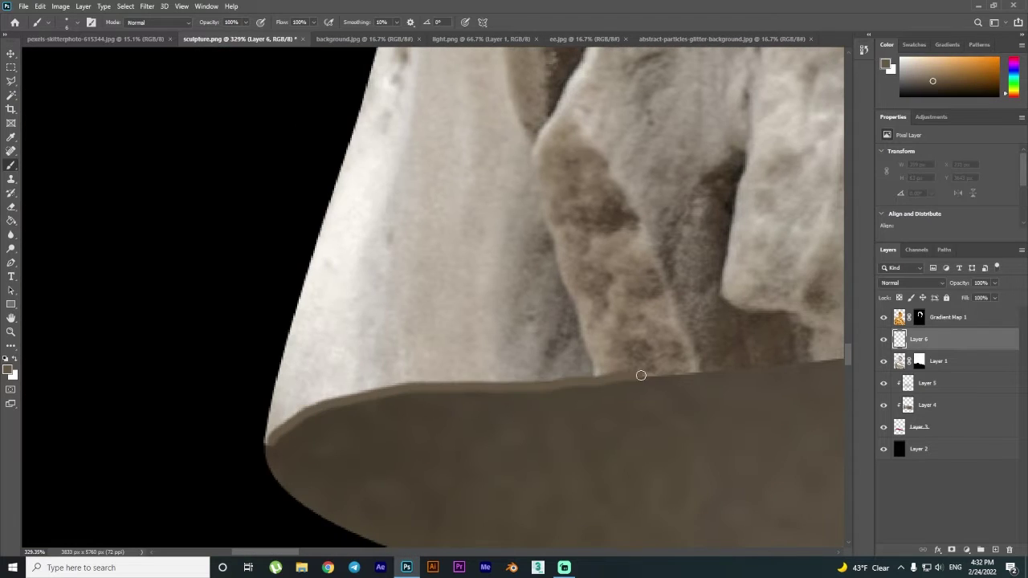
scroll(640, 375, "down", 5)
scroll(388, 305, "up", 5)
Paint a brown stroke along the base's top edge and confirm the paint colour.
left_click_drag(630, 270, 795, 238)
scroll(274, 329, "right", 3)
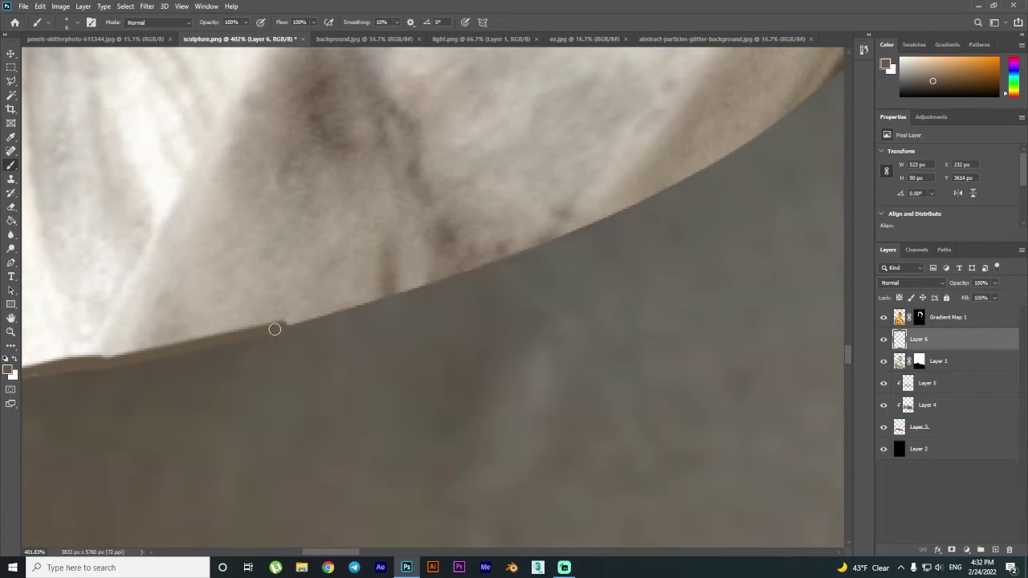
scroll(367, 360, "down", 5)
scroll(328, 296, "up", 4)
scroll(429, 361, "down", 3)
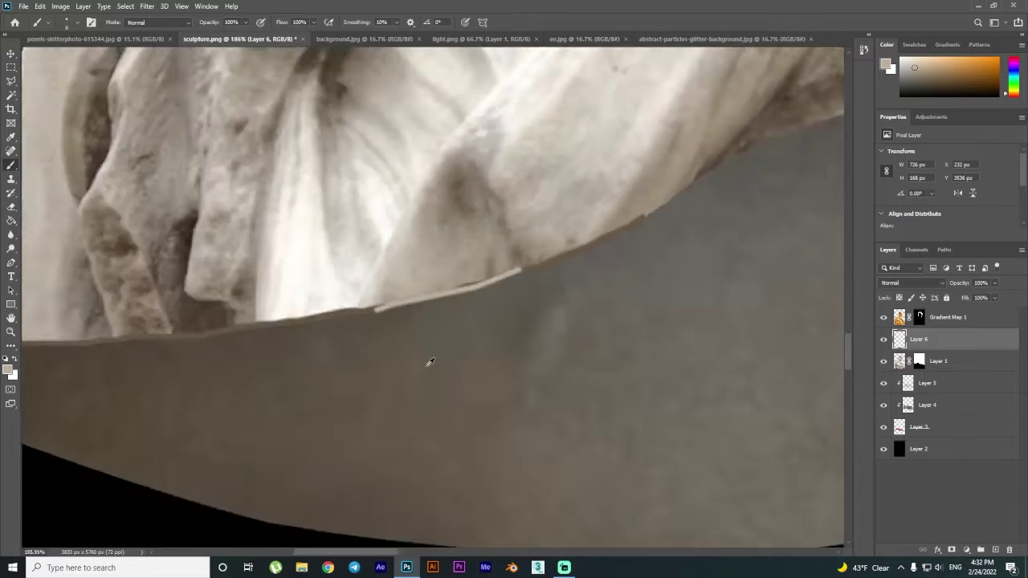
scroll(416, 377, "down", 1)
scroll(259, 385, "up", 1)
scroll(260, 385, "up", 1)
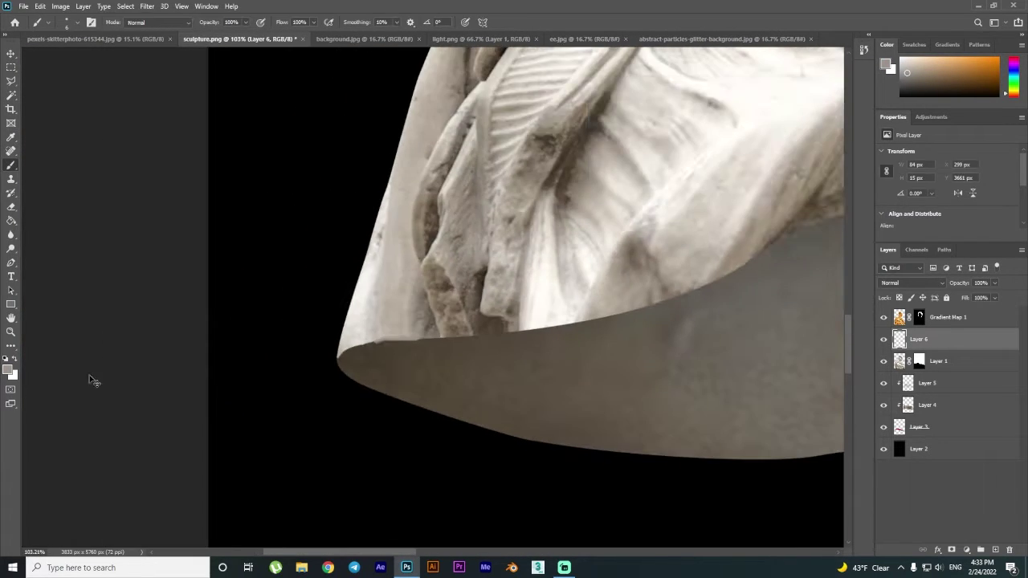
key("Return")
key("b")
scroll(370, 338, "up", 5)
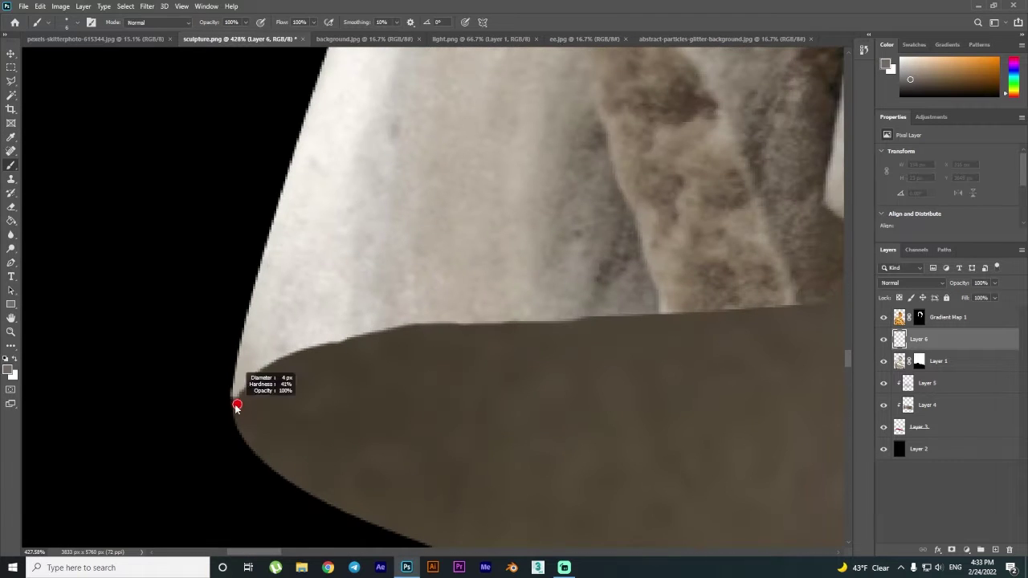
scroll(334, 340, "up", 1)
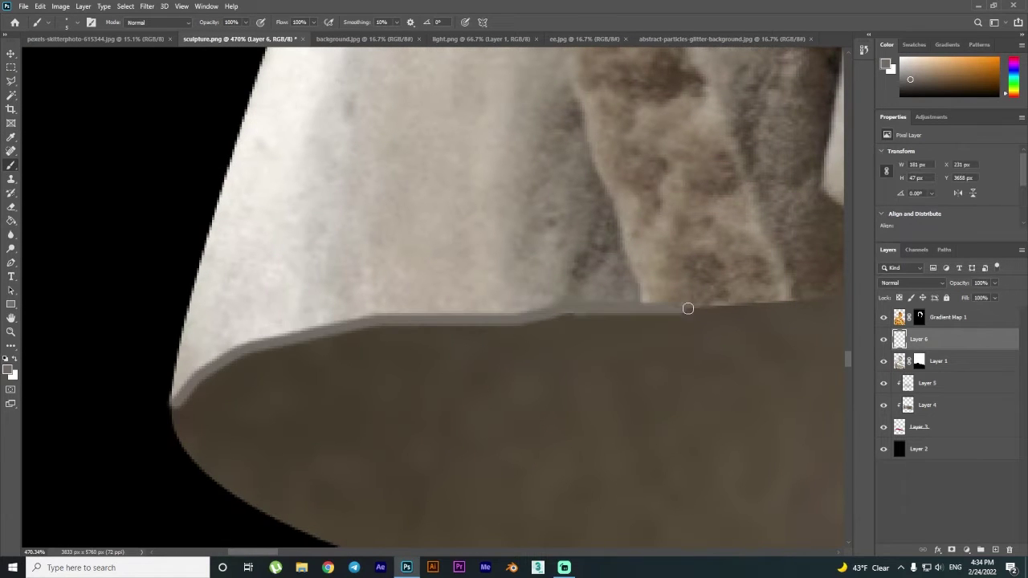
Darken the next stretches of the base's upper rim with brown strokes.
scroll(688, 309, "right", 5)
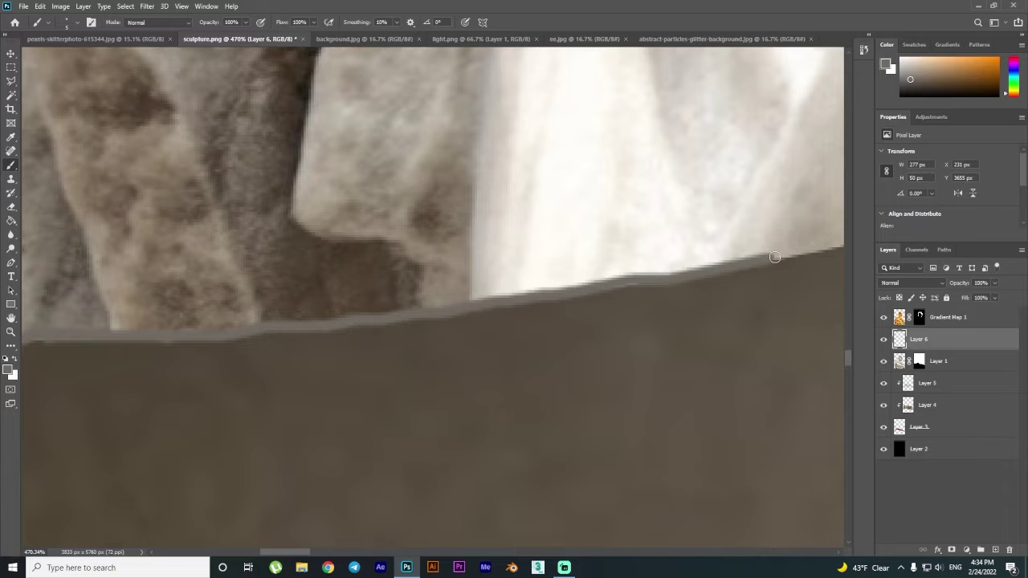
scroll(775, 256, "right", 5)
mouse_move(241, 278)
left_mouse_down()
mouse_move(376, 255)
mouse_move(565, 176)
mouse_move(707, 90)
left_mouse_up()
scroll(641, 182, "right", 5)
scroll(172, 379, "right", 5)
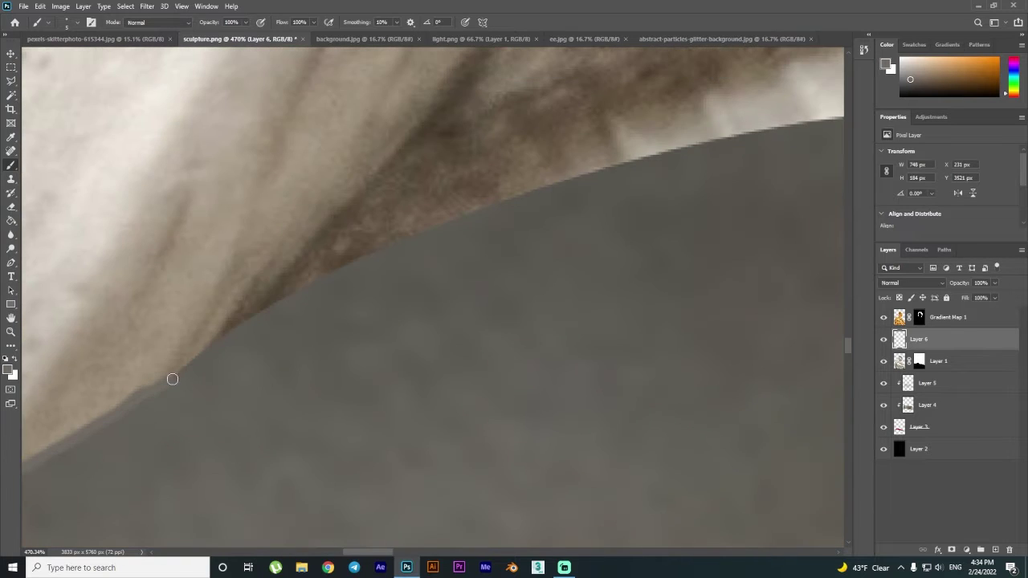
scroll(549, 190, "right", 5)
mouse_move(289, 240)
left_mouse_down()
mouse_move(482, 183)
mouse_move(732, 167)
left_mouse_up()
scroll(391, 184, "right", 5)
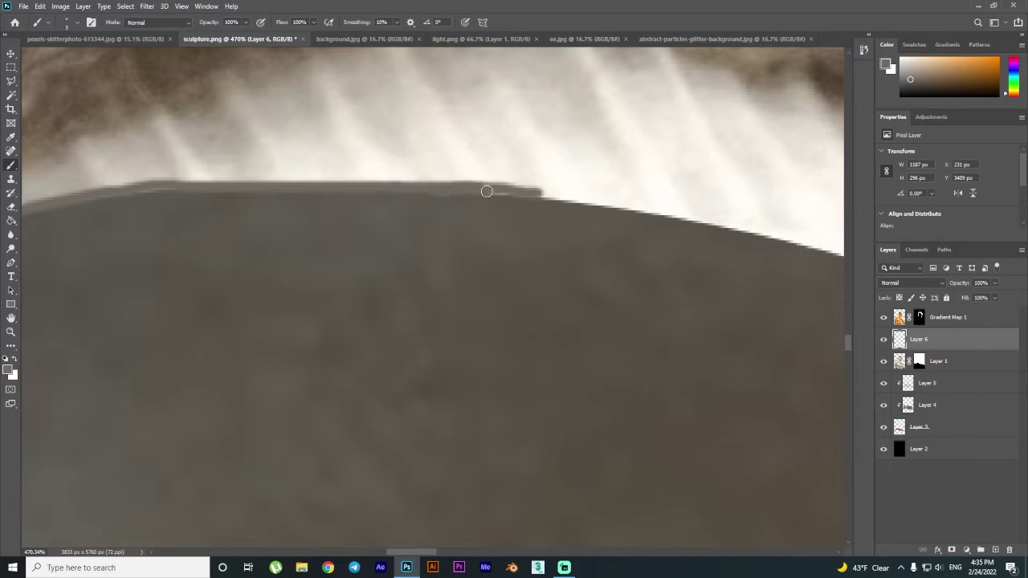
left_click_drag(486, 191, 683, 212)
scroll(389, 209, "right", 5)
left_click_drag(539, 259, 690, 309)
scroll(387, 271, "right", 5)
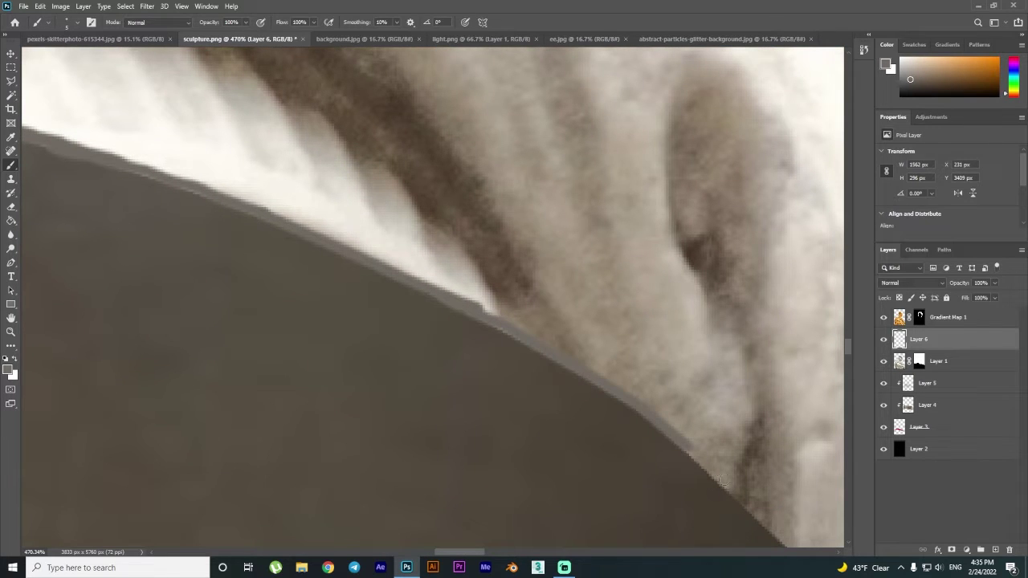
scroll(721, 482, "right", 5)
mouse_move(403, 270)
left_mouse_down()
mouse_move(692, 507)
mouse_move(722, 518)
left_mouse_up()
Continue the dark brown line rightward to finish the base's rim.
scroll(366, 341, "right", 5)
scroll(419, 354, "right", 5)
scroll(419, 354, "down", 3)
scroll(750, 424, "right", 5)
left_click_drag(672, 353, 784, 358)
scroll(608, 332, "right", 5)
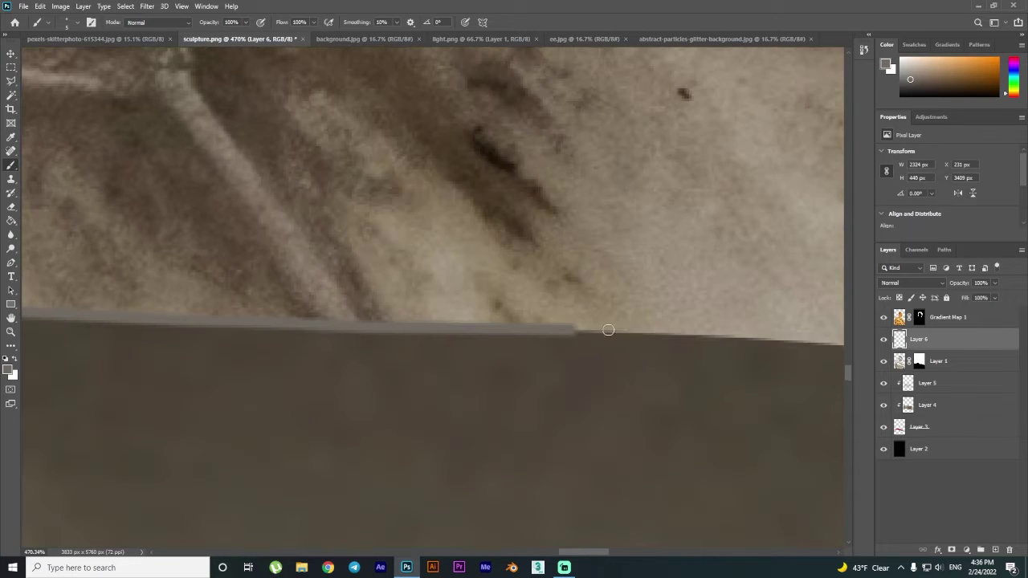
left_click_drag(608, 332, 754, 339)
scroll(552, 286, "right", 5)
scroll(800, 367, "right", 5)
left_click_drag(554, 254, 761, 364)
scroll(761, 365, "right", 5)
mouse_move(326, 198)
left_mouse_down()
mouse_move(557, 318)
mouse_move(822, 413)
left_mouse_up()
scroll(522, 333, "right", 5)
Erase along Layer 6's underside edge to tidy the base outline.
scroll(473, 271, "down", 5)
scroll(465, 337, "down", 3)
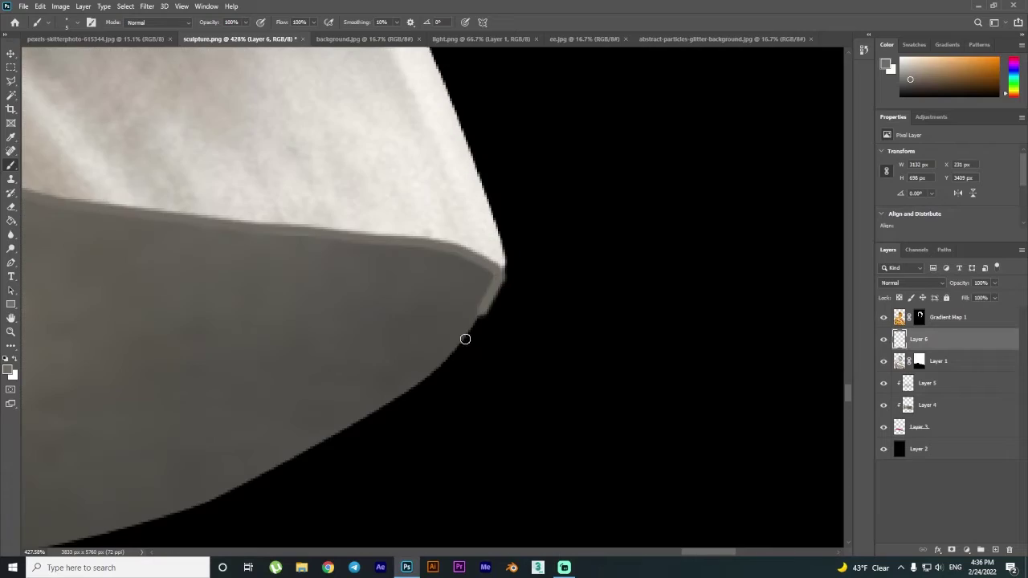
scroll(294, 294, "down", 10)
scroll(259, 263, "up", 8)
scroll(258, 264, "up", 2)
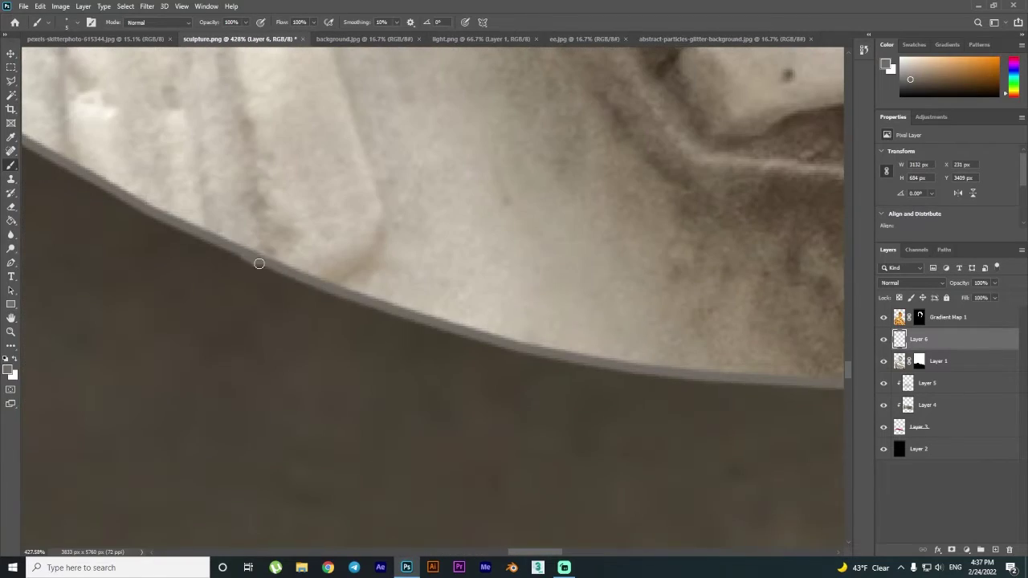
scroll(364, 296, "down", 3)
scroll(468, 327, "down", 5)
scroll(356, 298, "up", 7)
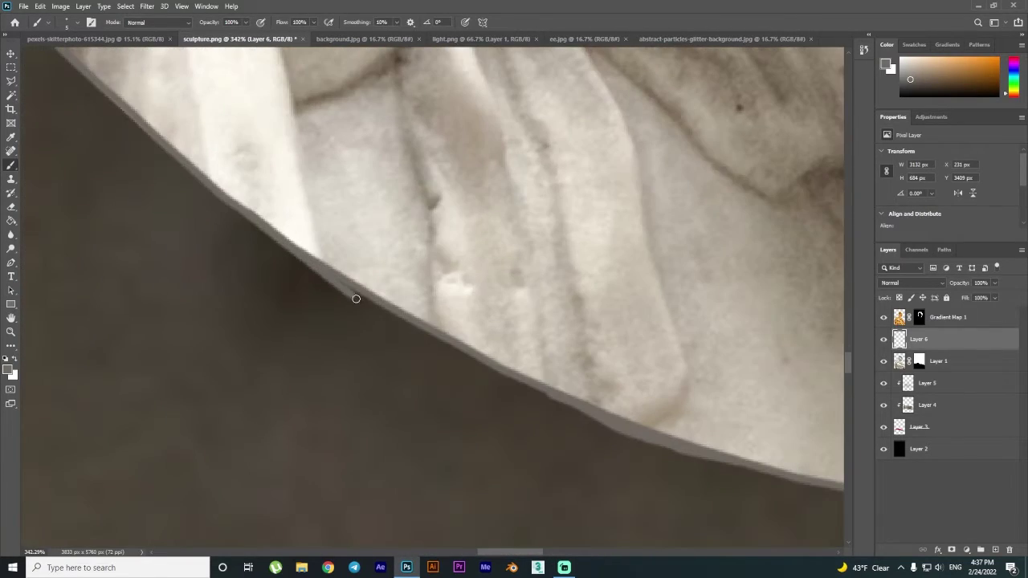
scroll(488, 364, "down", 5)
scroll(265, 275, "up", 3)
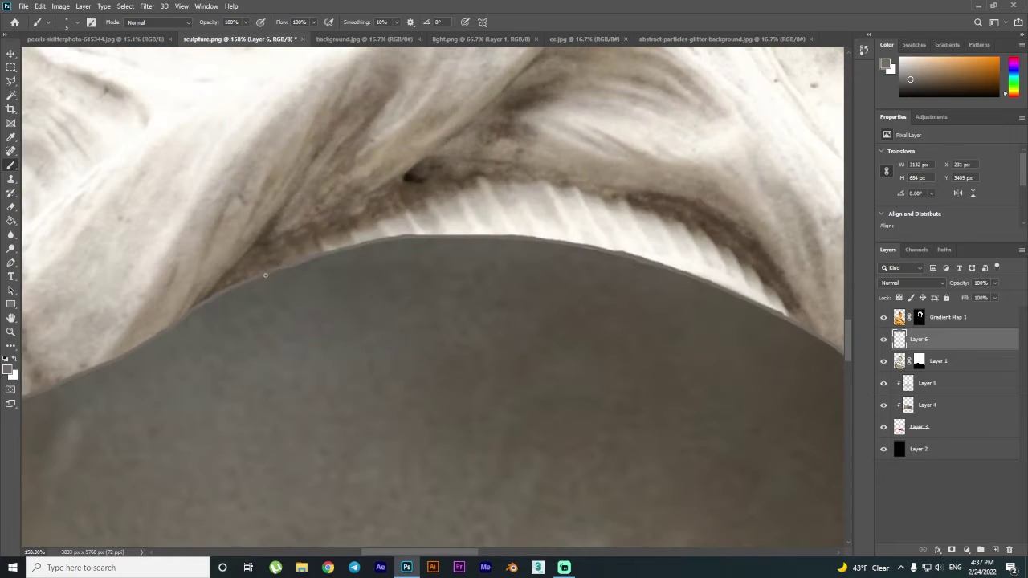
scroll(383, 238, "up", 4)
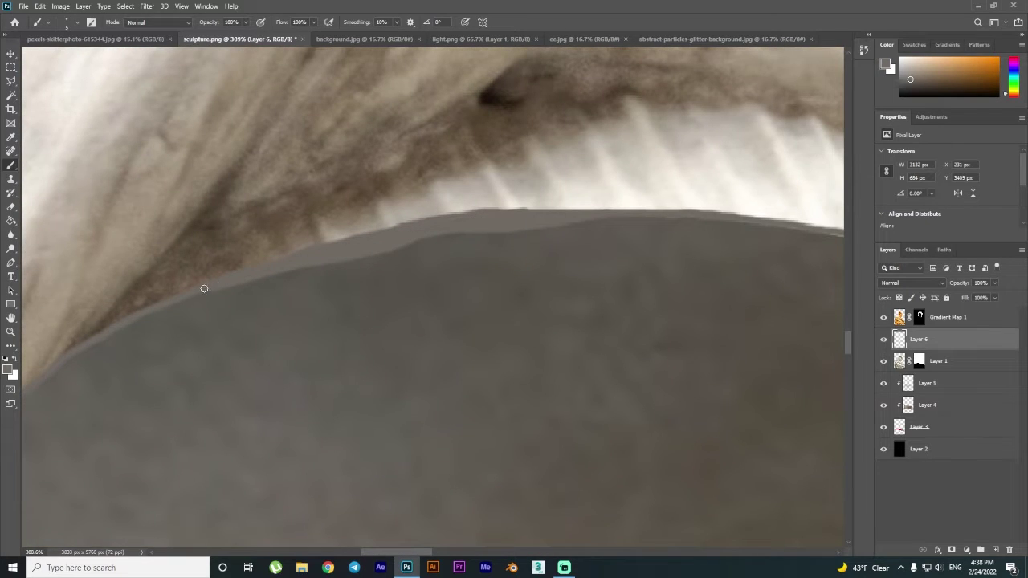
scroll(204, 288, "right", 3)
scroll(648, 290, "down", 5)
scroll(196, 347, "up", 6)
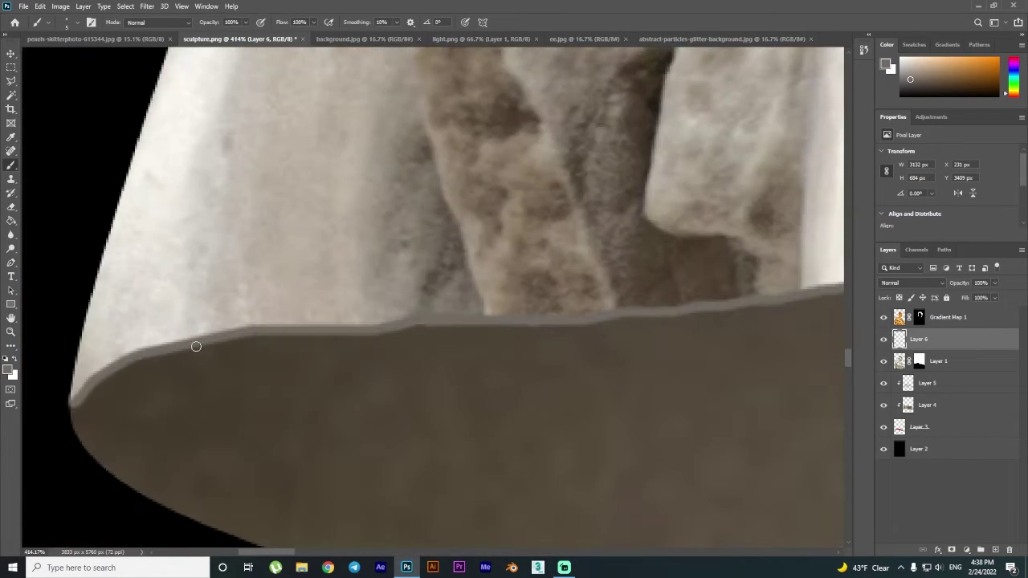
left_click_drag(88, 395, 301, 397)
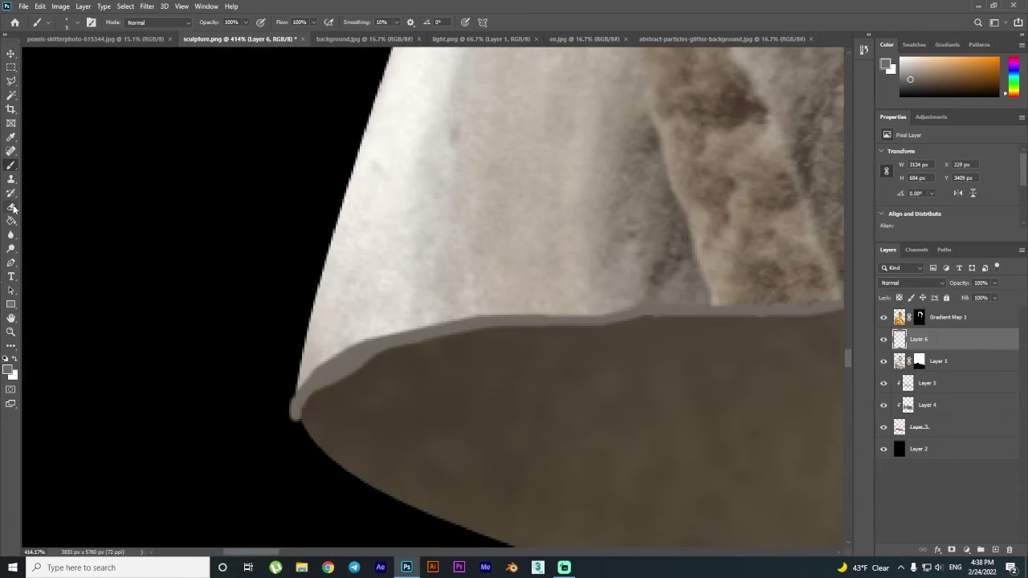
scroll(367, 425, "right", 5)
scroll(497, 236, "right", 5)
scroll(529, 246, "up", 1)
Return to the Brush and add a new Layer 7 clipped above Layer 6.
key("b")
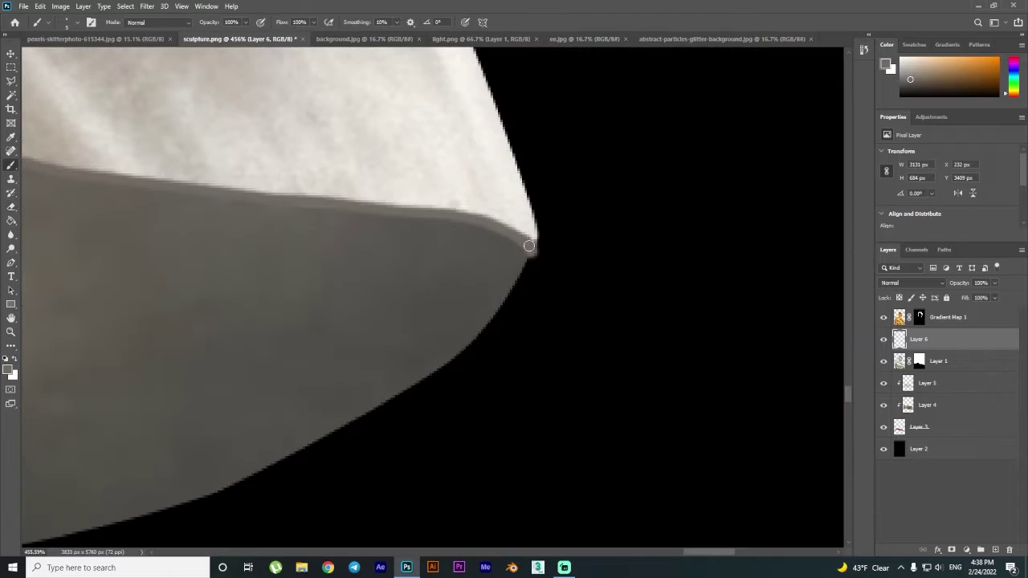
scroll(525, 265, "down", 4)
scroll(583, 293, "up", 3)
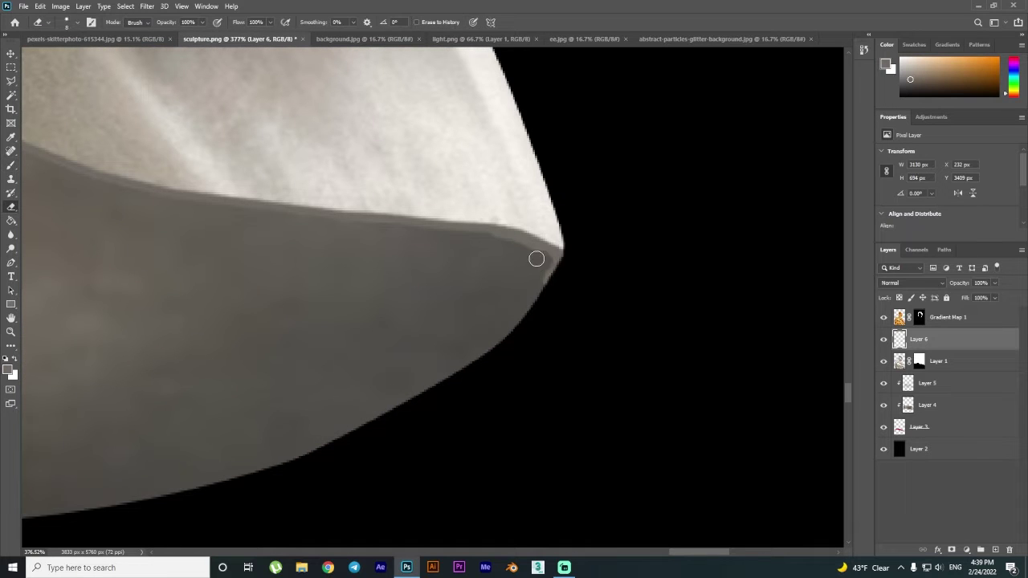
scroll(536, 259, "down", 5)
scroll(81, 238, "up", 2)
key("ctrl+shift+alt+n")
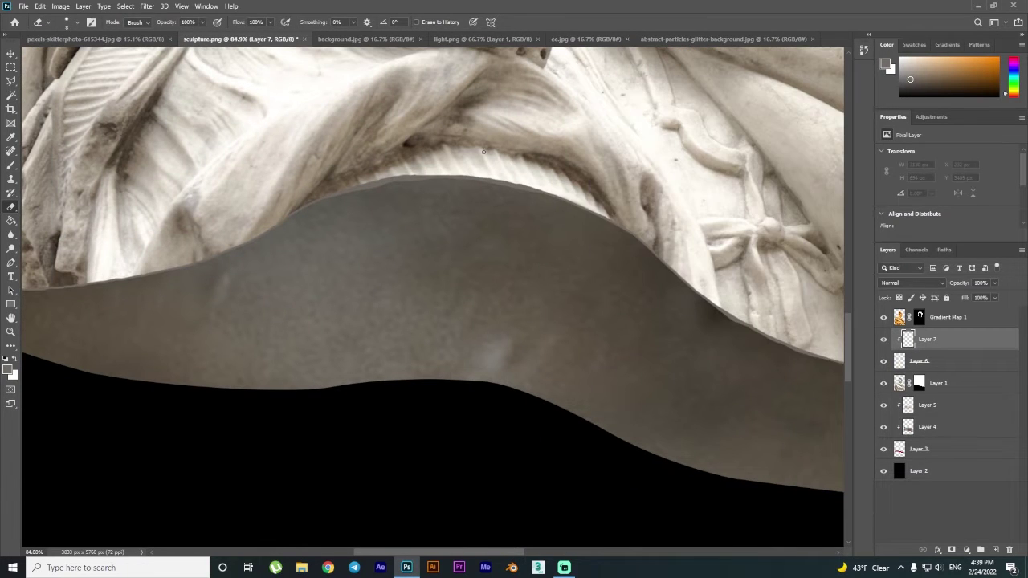
Lower the brush opacity to 15% with Layer 7 active.
left_click_drag(167, 40, 157, 40)
scroll(316, 294, "up", 2)
scroll(351, 298, "up", 2)
scroll(351, 298, "down", 1)
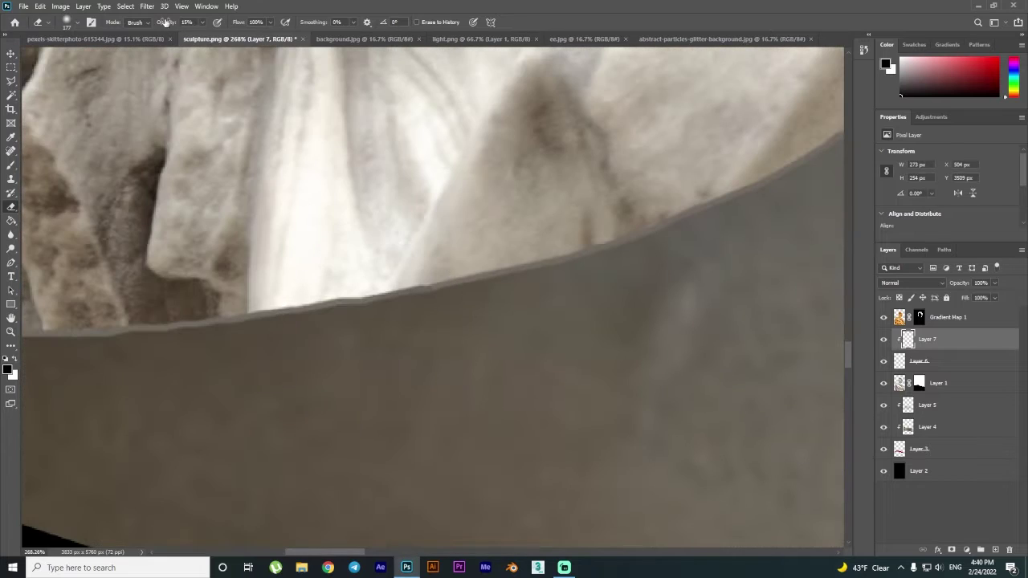
key("alt+bracketleft")
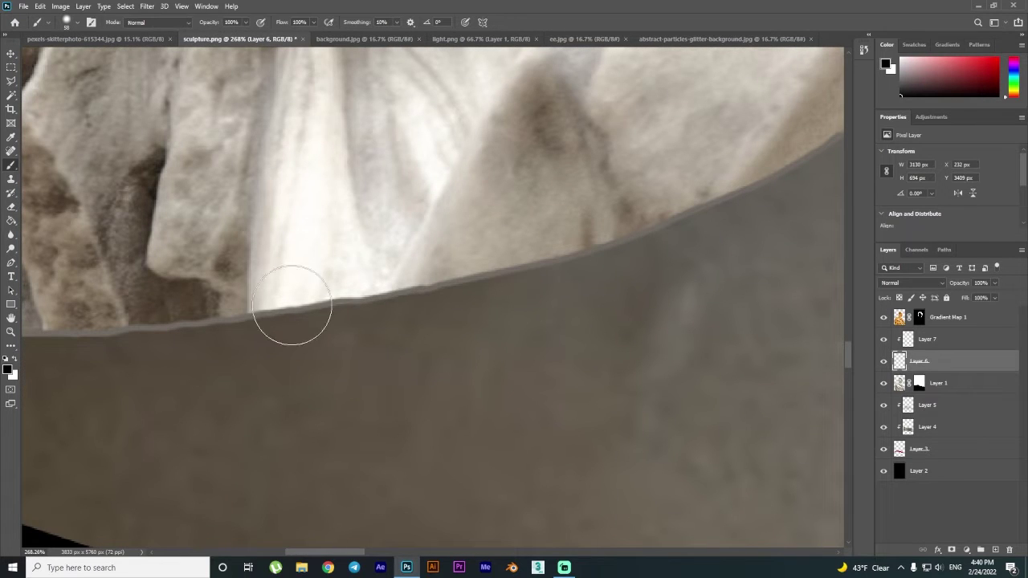
key("alt+bracketright")
scroll(464, 374, "down", 3)
scroll(351, 314, "up", 1)
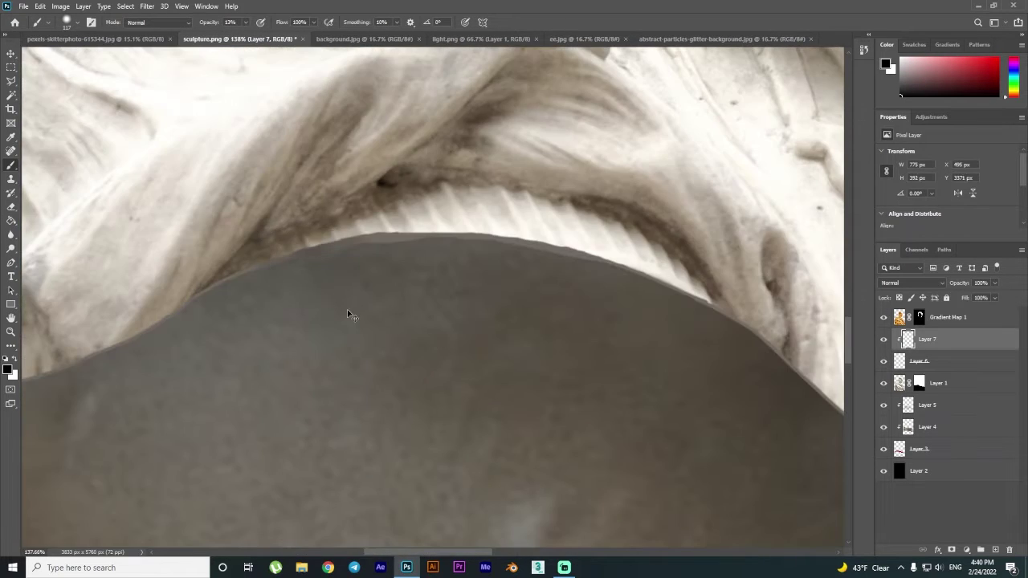
scroll(485, 248, "down", 1)
scroll(426, 250, "right", 3)
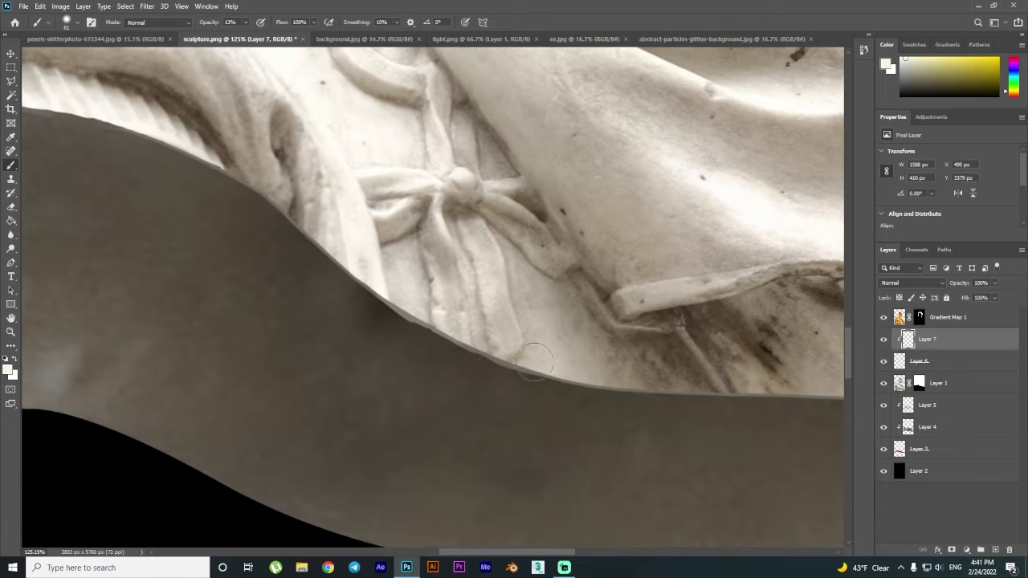
scroll(496, 325, "up", 1)
scroll(496, 326, "right", 2)
scroll(648, 396, "up", 2)
scroll(291, 291, "up", 1)
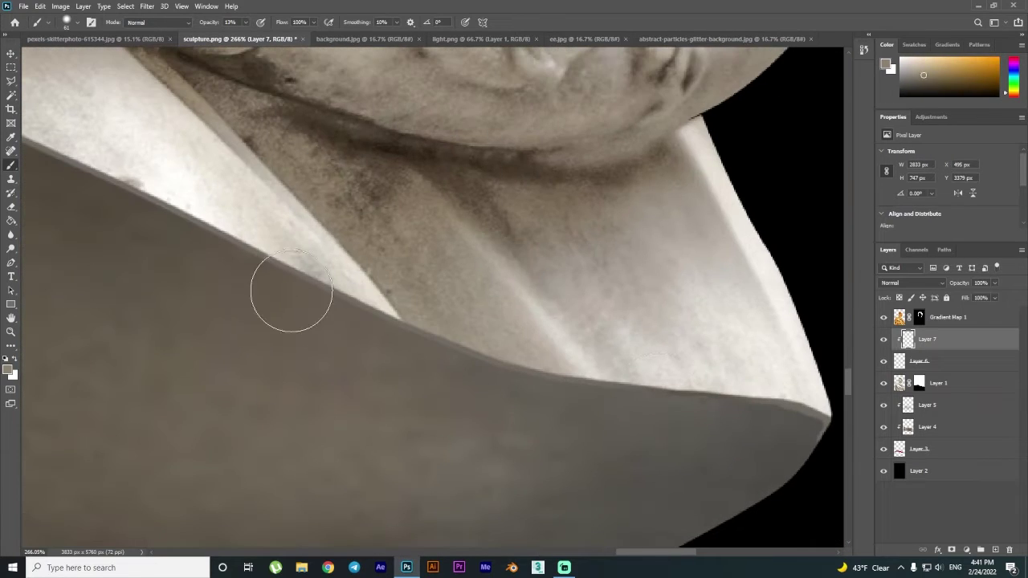
scroll(693, 386, "left", 3)
scroll(264, 211, "left", 3)
Sample tan-grey stone tones from the sculpture and dab soft shading onto the base edge.
left_click(270, 211, "alt")
scroll(254, 308, "down", 3)
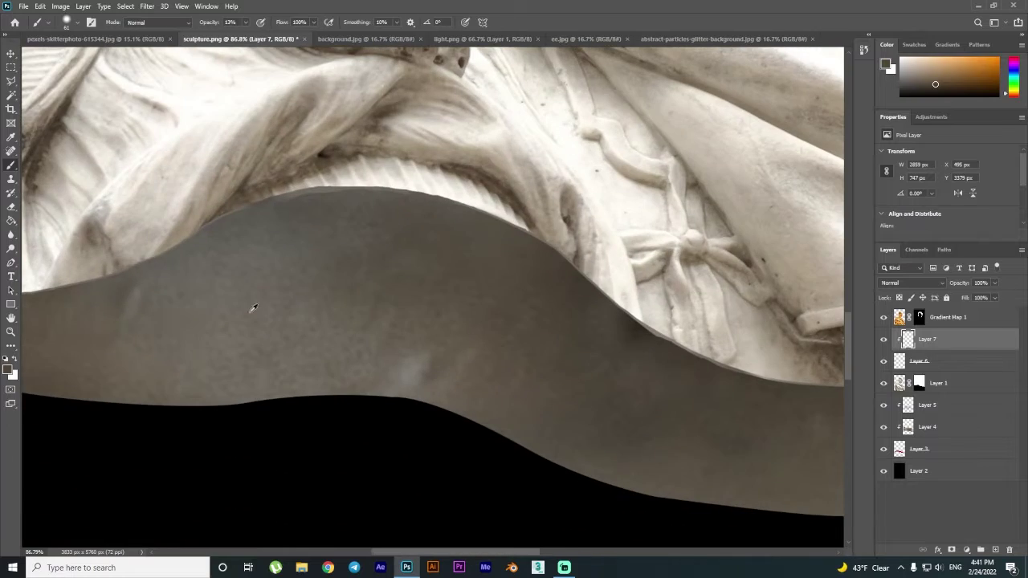
scroll(353, 163, "left", 3)
scroll(221, 330, "up", 2)
left_click(221, 329, "alt")
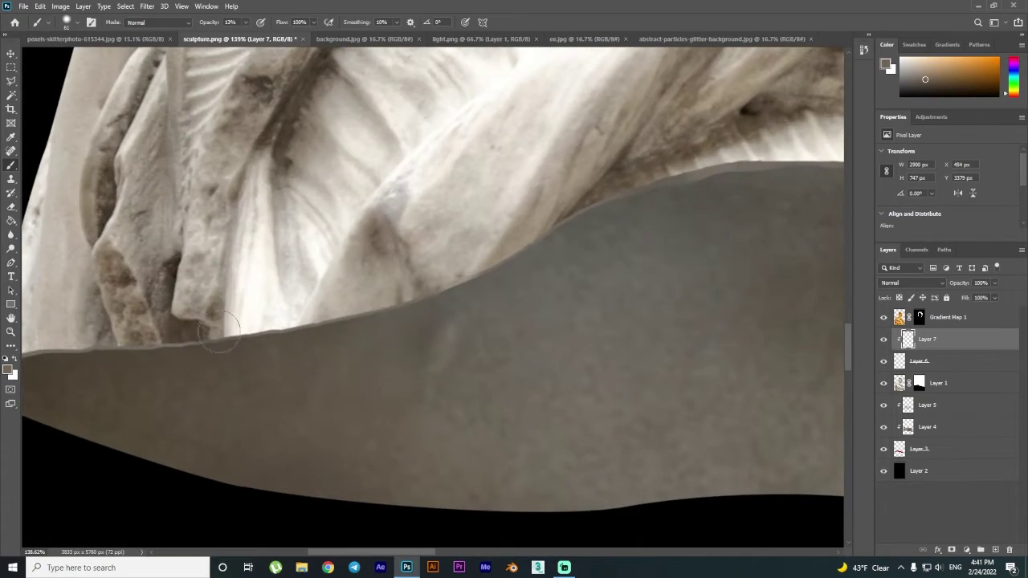
scroll(411, 389, "down", 1)
left_click(83, 389)
scroll(338, 354, "down", 5)
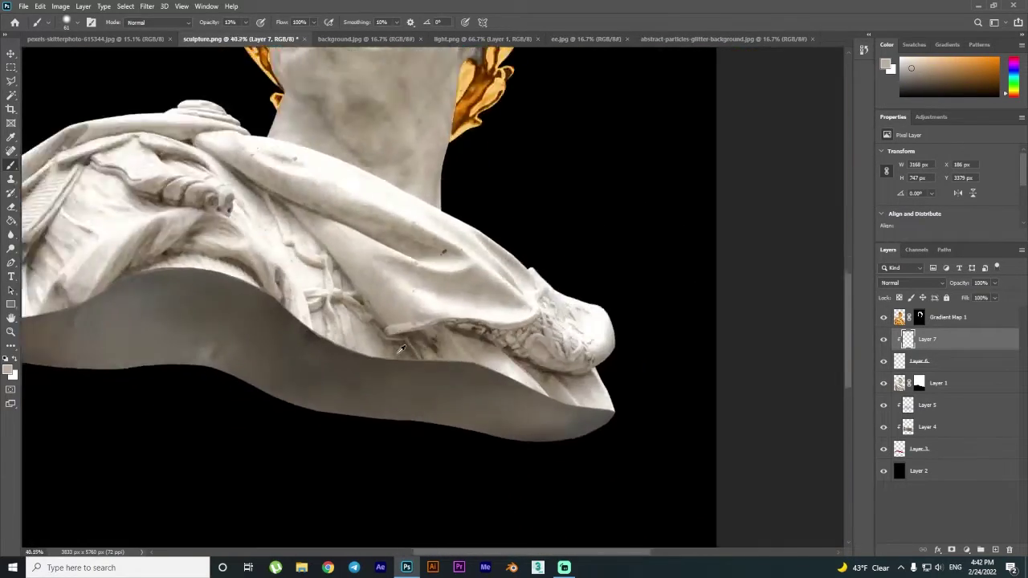
scroll(338, 354, "up", 2)
Add empty Layer 8, reset colours to default, and select the sculpture and gradient map masks.
right_click(774, 113)
left_click(843, 306)
key("d")
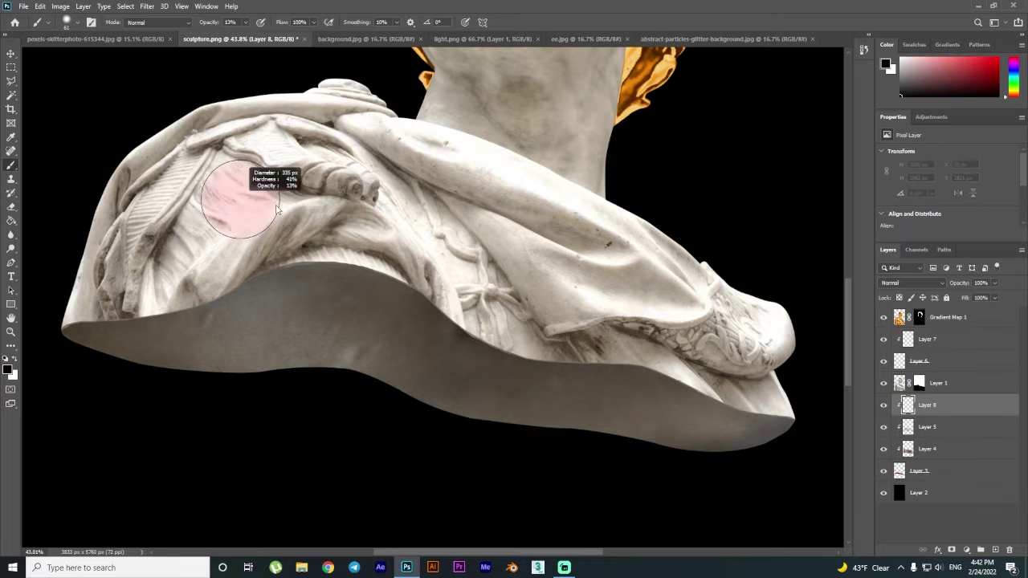
scroll(223, 287, "down", 1)
scroll(386, 346, "down", 4)
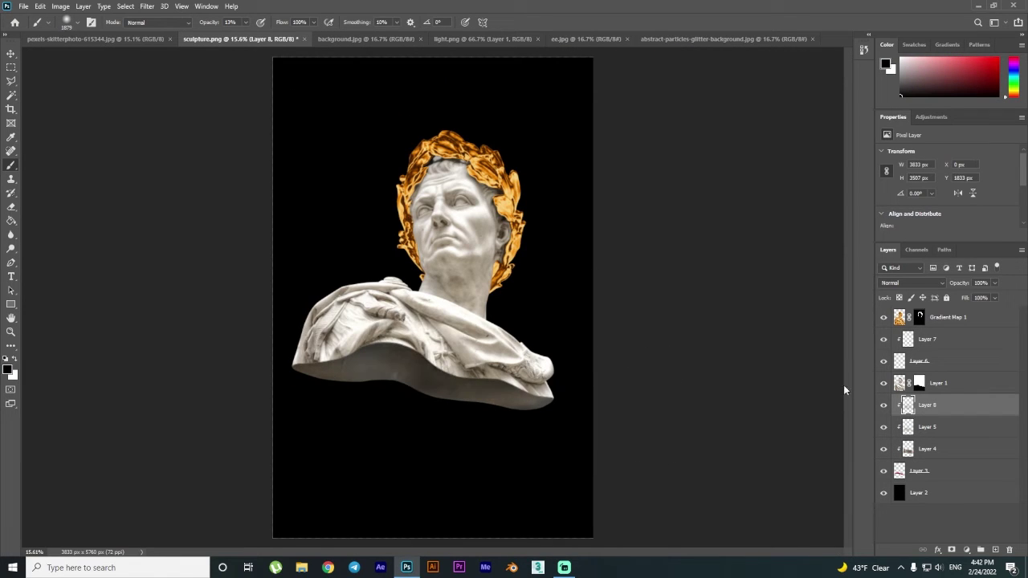
left_click(919, 383)
scroll(255, 349, "up", 3)
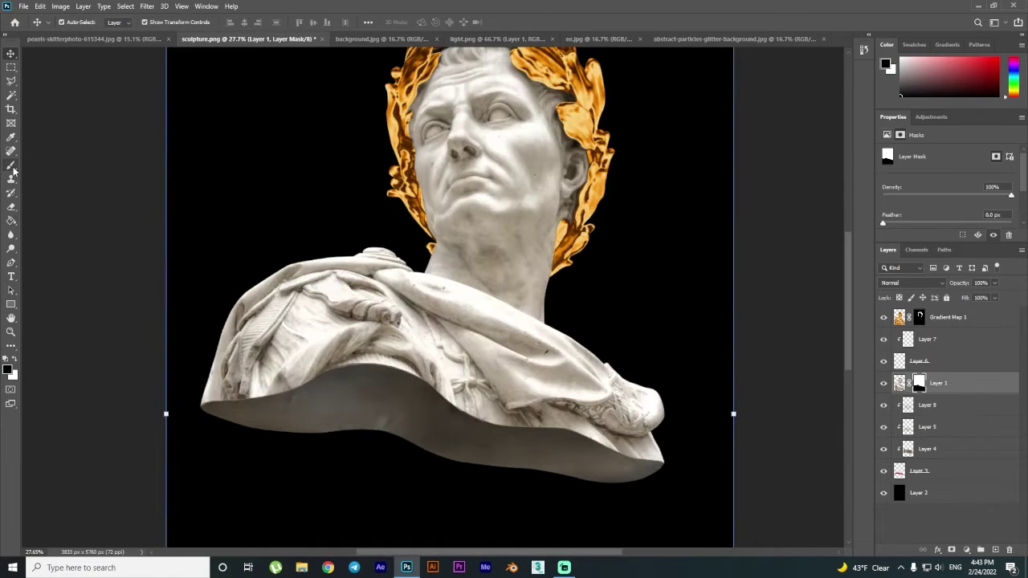
left_click(919, 317)
scroll(340, 275, "up", 2)
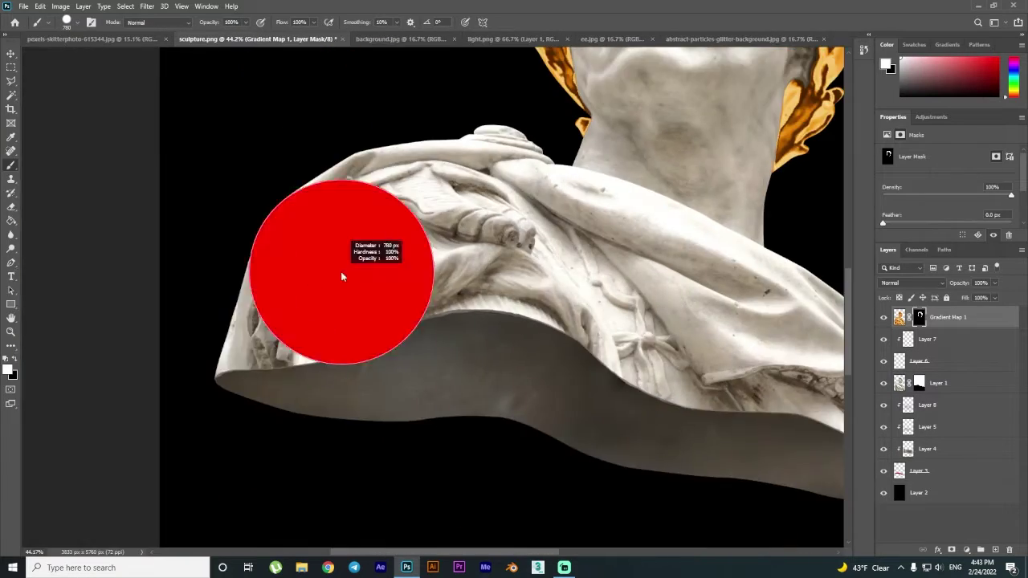
Paint gold over the shoulder drapery and the lower drapery fold on the mask.
scroll(340, 275, "up", 3)
left_click_drag(418, 185, 562, 273)
scroll(543, 330, "up", 3)
mouse_move(171, 332)
left_mouse_down()
mouse_move(493, 417)
mouse_move(723, 345)
left_mouse_up()
scroll(547, 347, "up", 1)
scroll(547, 347, "down", 5)
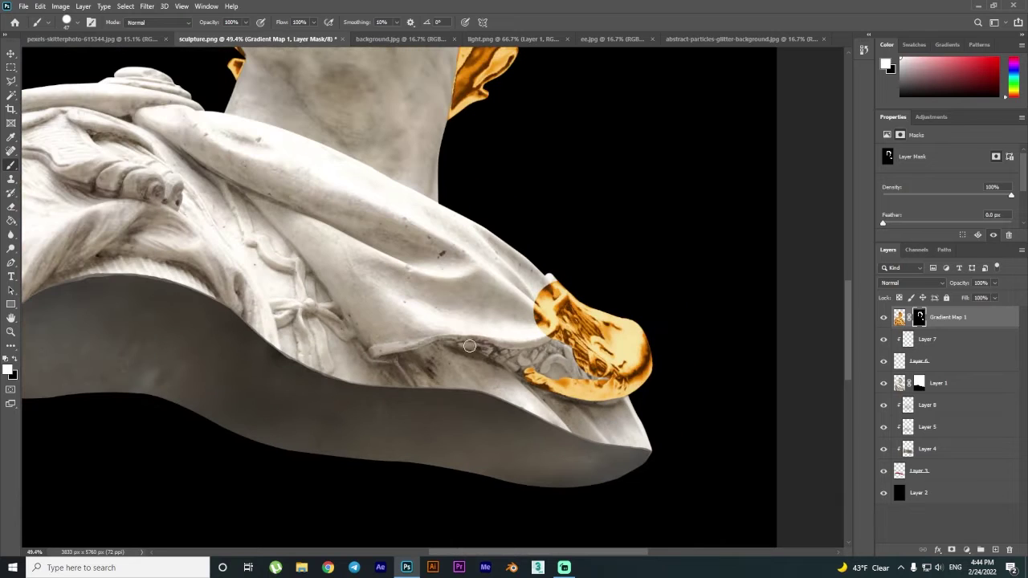
scroll(562, 337, "up", 2)
scroll(498, 385, "up", 3)
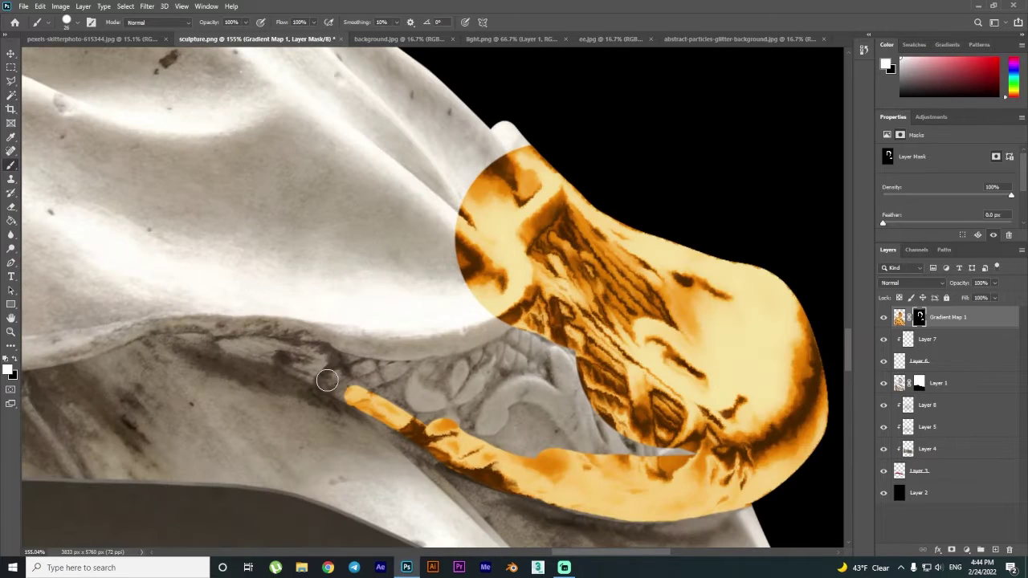
scroll(470, 277, "up", 2)
mouse_move(295, 329)
left_mouse_down()
mouse_move(484, 339)
mouse_move(425, 249)
mouse_move(310, 119)
left_mouse_up()
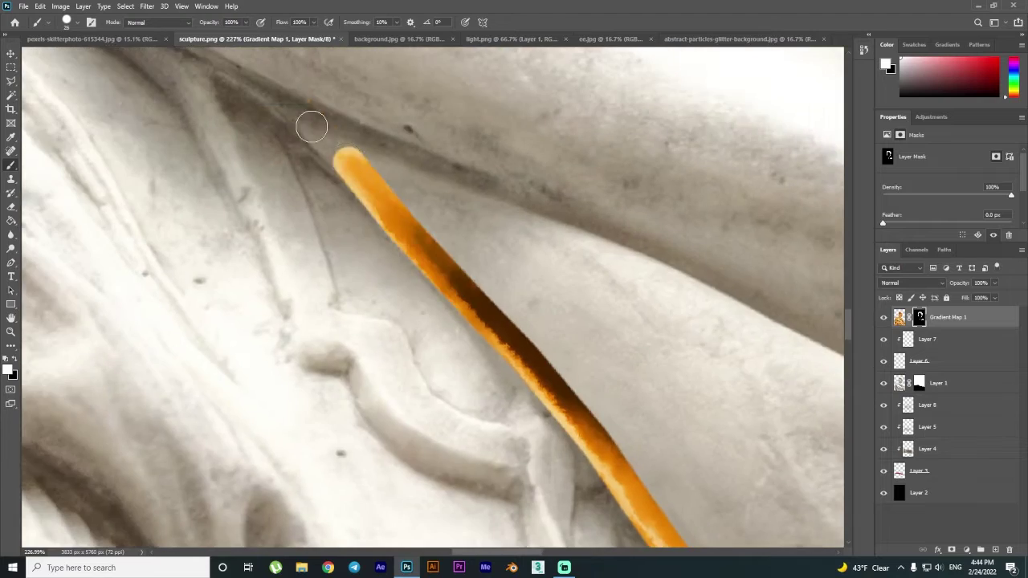
left_click_drag(333, 193, 475, 251)
Extend the upper gold stroke, then paint gold along a fold and the knotted drapery.
scroll(393, 249, "down", 1)
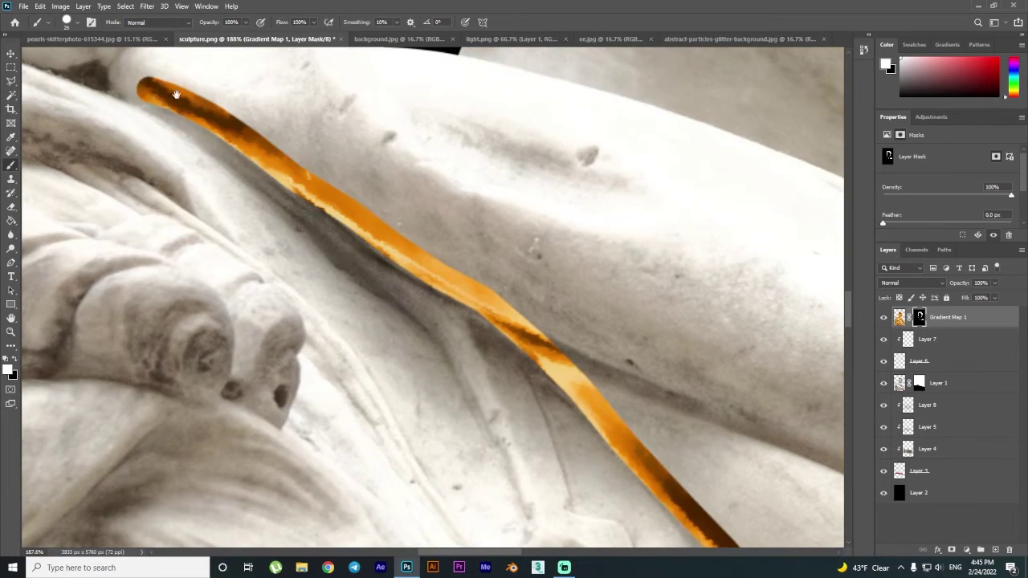
scroll(493, 261, "down", 2)
scroll(385, 251, "down", 2)
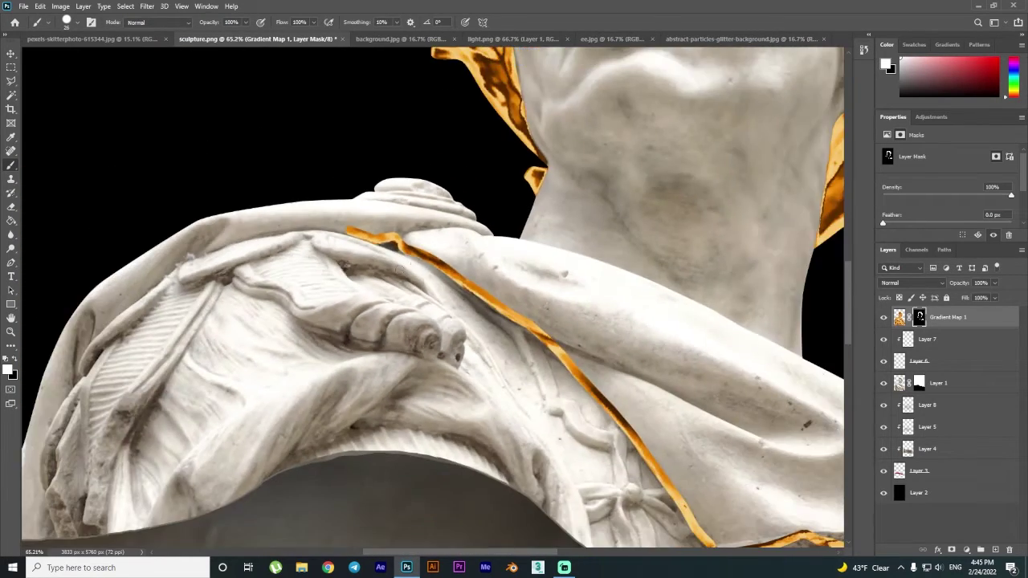
scroll(405, 264, "up", 2)
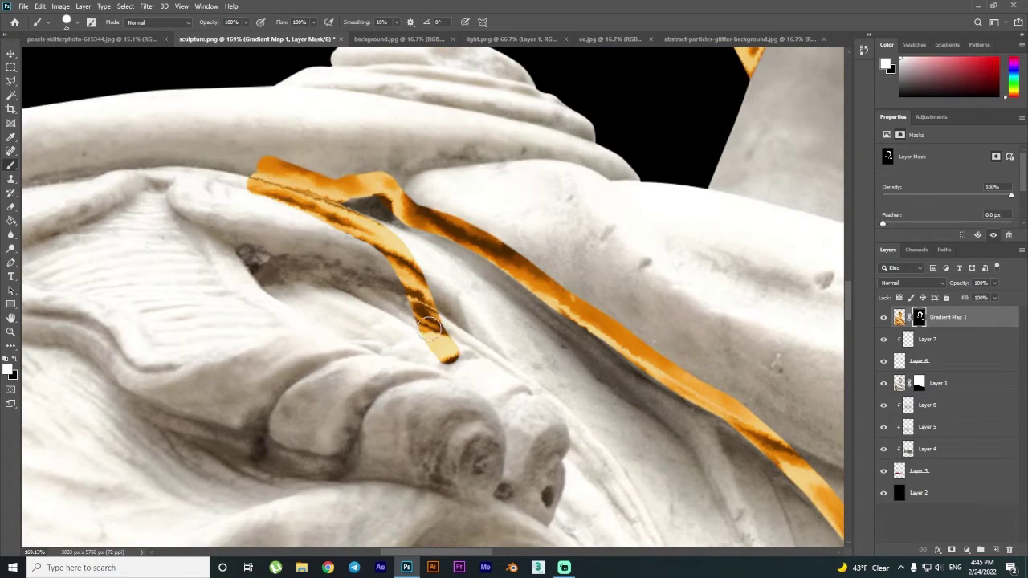
scroll(318, 354, "up", 1)
scroll(443, 395, "up", 2)
left_click_drag(448, 213, 474, 228)
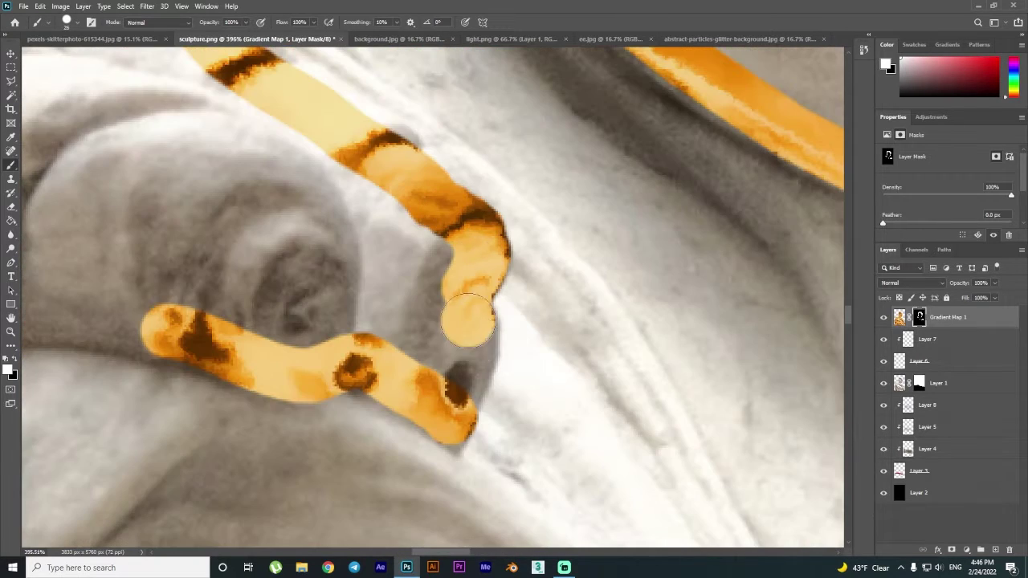
scroll(468, 320, "down", 3)
scroll(468, 320, "down", 2)
scroll(309, 376, "up", 3)
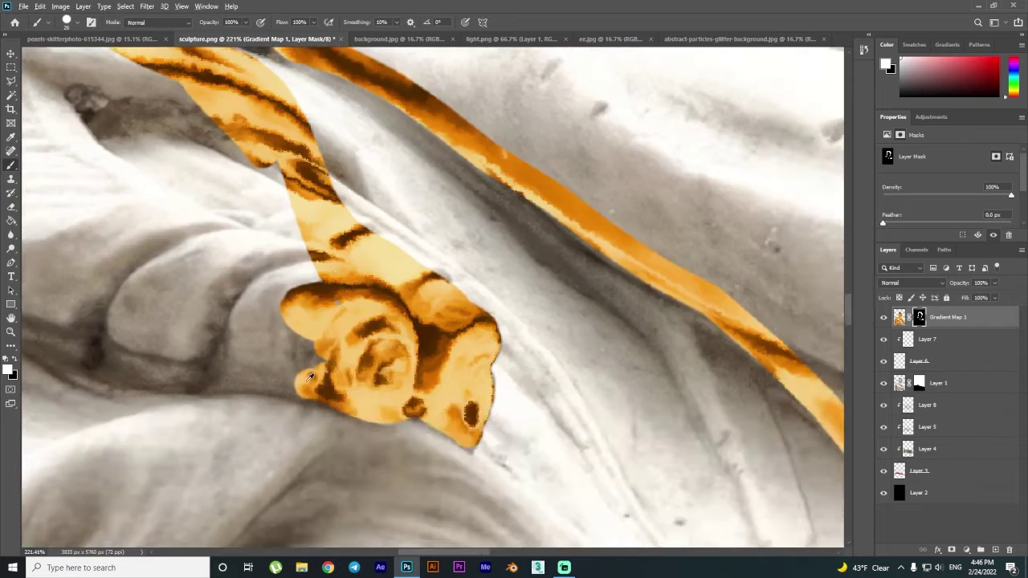
scroll(309, 375, "up", 1)
left_click_drag(301, 301, 611, 378)
scroll(310, 337, "down", 1)
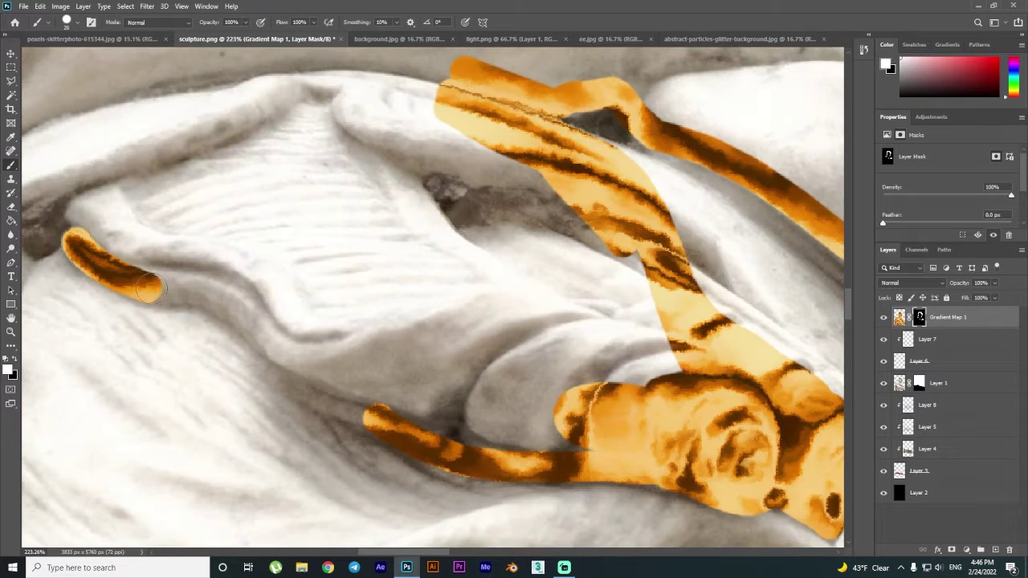
mouse_move(149, 287)
left_mouse_down()
mouse_move(377, 410)
mouse_move(337, 353)
mouse_move(514, 241)
mouse_move(441, 374)
mouse_move(378, 241)
left_mouse_up()
Carry the gold down the fold and along the strap edge.
scroll(377, 241, "down", 3)
scroll(492, 231, "up", 2)
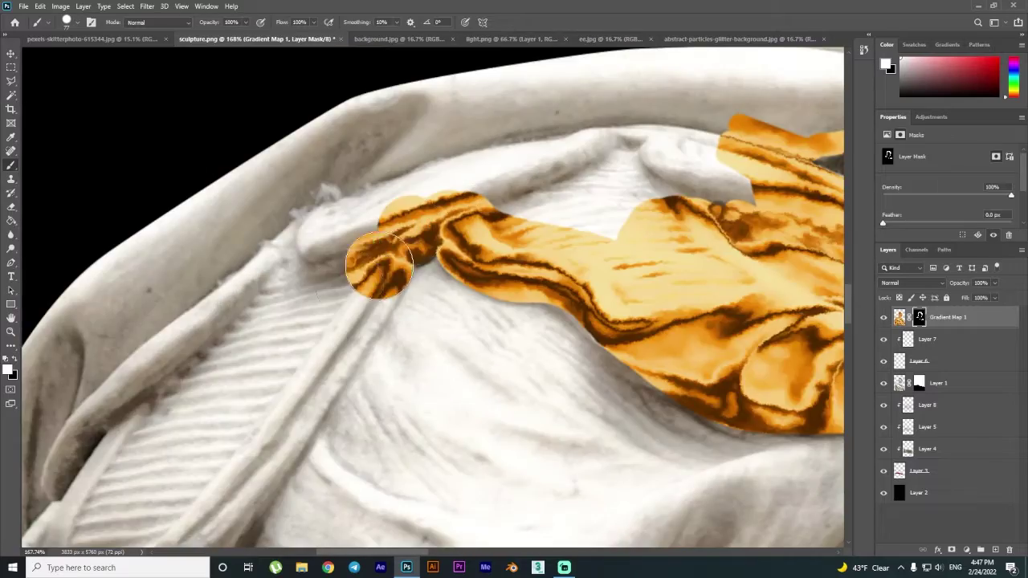
scroll(379, 265, "down", 3)
left_click_drag(514, 48, 317, 321)
scroll(268, 181, "down", 2)
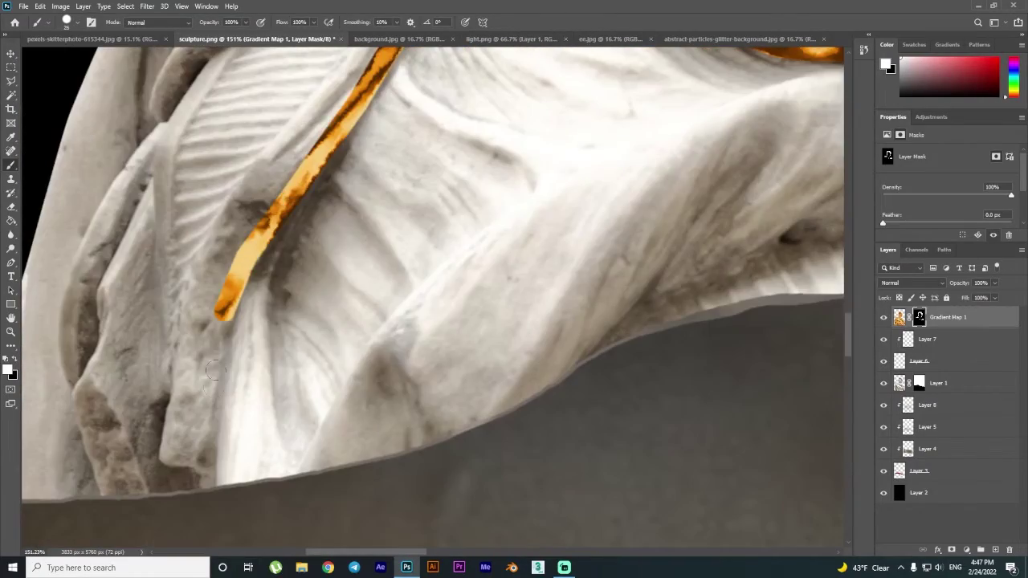
left_click_drag(215, 370, 213, 458)
scroll(214, 486, "up", 3)
scroll(202, 405, "down", 3)
scroll(310, 225, "up", 3)
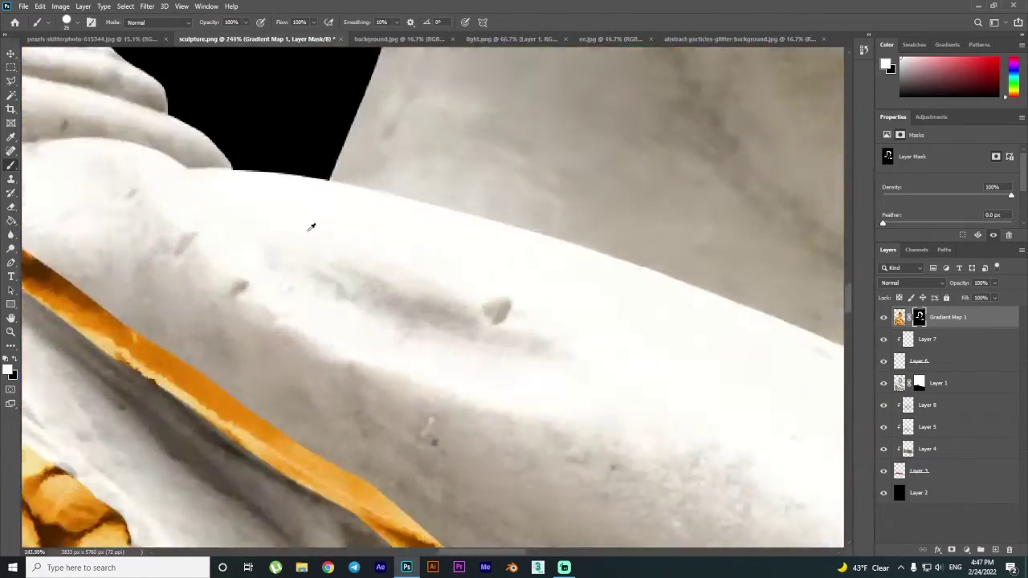
left_click_drag(310, 204, 481, 225)
scroll(456, 277, "up", 1)
scroll(456, 277, "down", 2)
left_click_drag(322, 232, 734, 477)
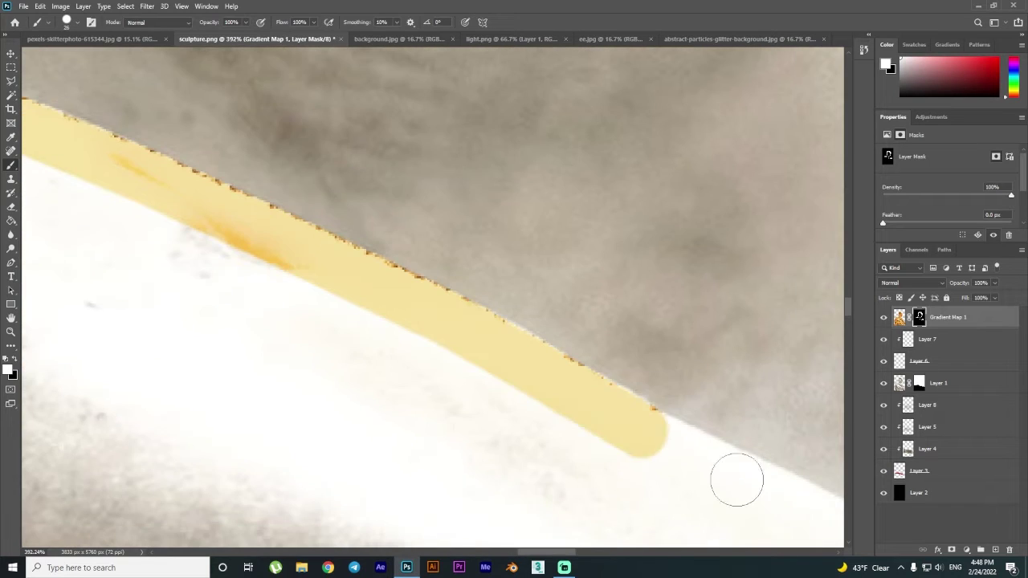
Paint gold over the fingers, the white strap, the left shoulder and the lower left drapery.
scroll(734, 477, "down", 2)
scroll(574, 415, "down", 2)
left_click_drag(354, 307, 241, 240)
left_click_drag(345, 241, 482, 321)
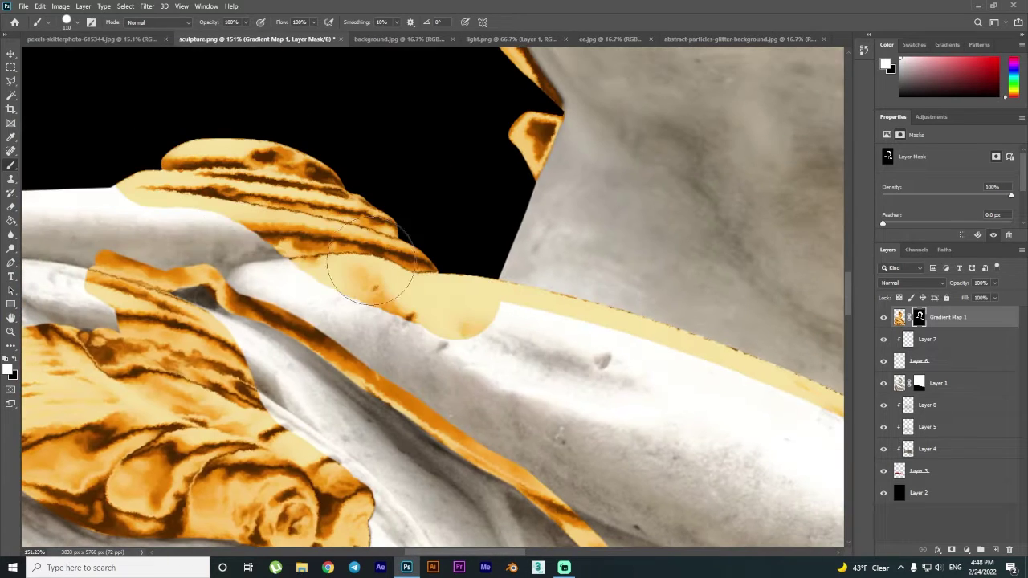
left_click_drag(121, 184, 361, 265)
mouse_move(482, 361)
left_mouse_down()
mouse_move(514, 439)
mouse_move(472, 218)
mouse_move(706, 378)
left_mouse_up()
scroll(514, 438, "down", 3)
left_click_drag(386, 217, 723, 434)
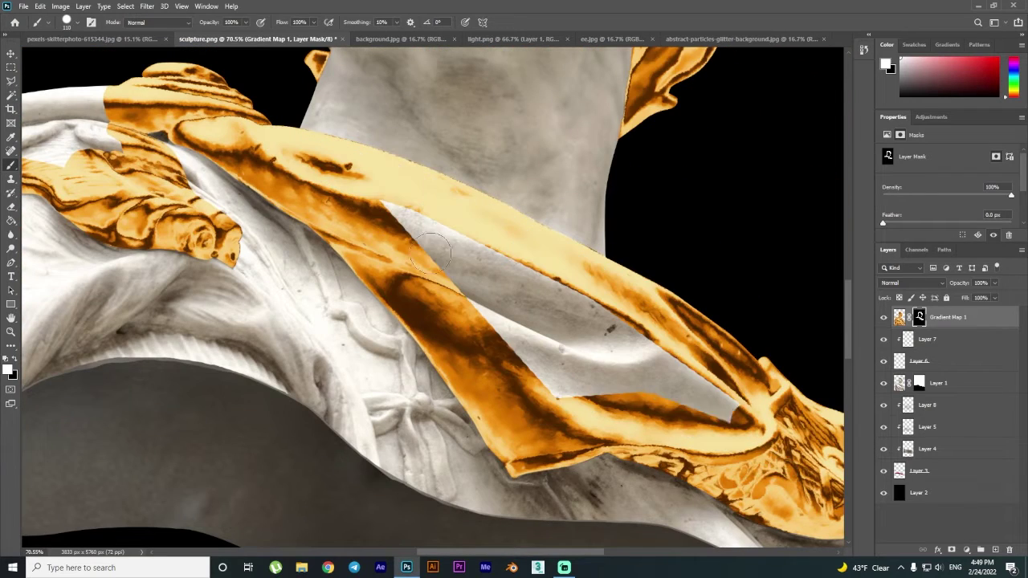
left_click_drag(418, 241, 610, 305)
left_click_drag(241, 160, 546, 245)
mouse_move(289, 224)
left_mouse_down()
mouse_move(224, 233)
mouse_move(161, 401)
left_mouse_up()
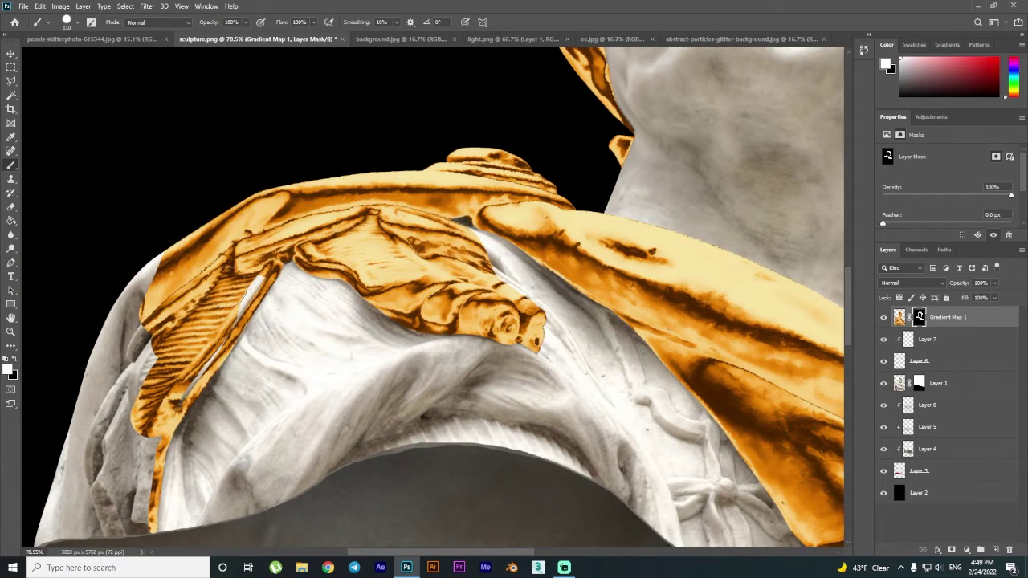
mouse_move(140, 269)
left_mouse_down()
mouse_move(268, 165)
mouse_move(273, 353)
mouse_move(257, 417)
left_mouse_up()
Touch up the cloth's lower edge and paint the grey left edge and central band gold.
scroll(120, 454, "up", 3)
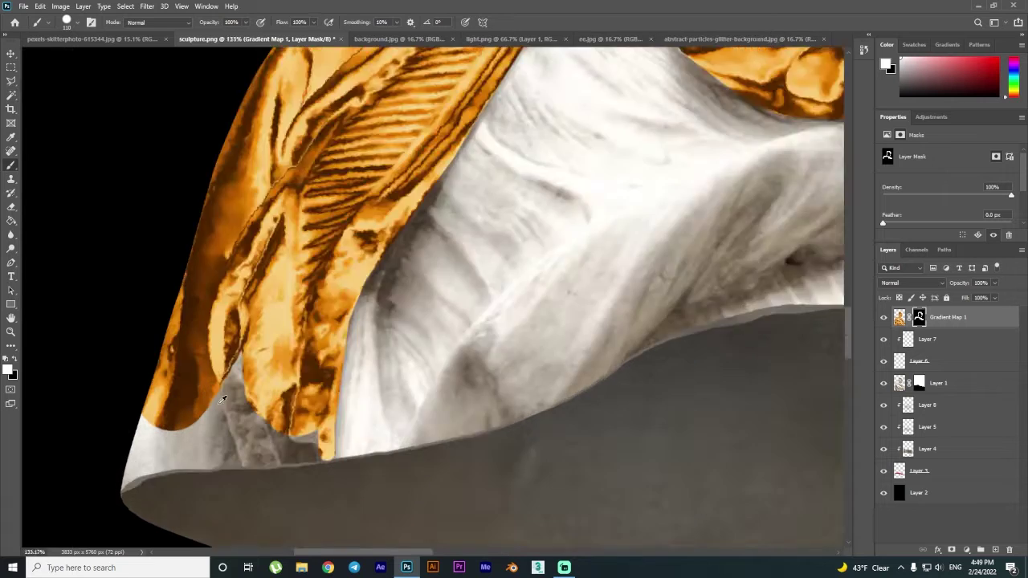
scroll(120, 454, "up", 2)
left_click_drag(330, 398, 120, 448)
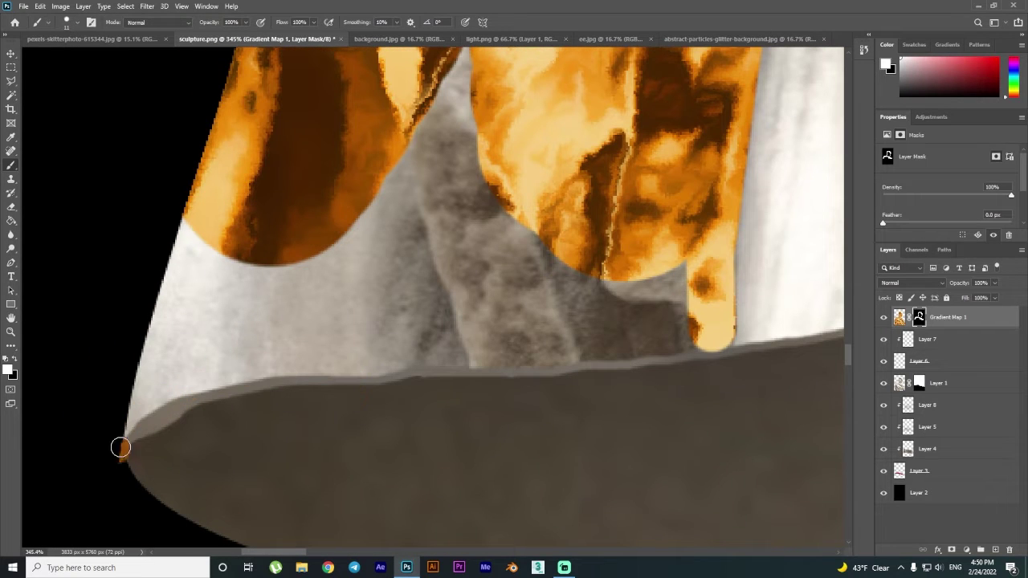
left_click_drag(167, 415, 560, 364)
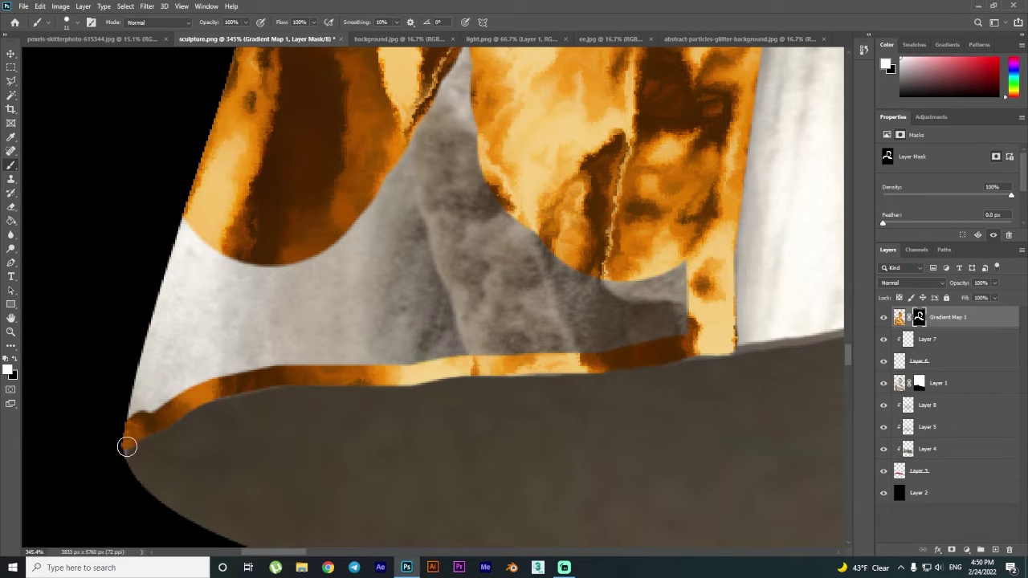
left_click_drag(127, 447, 193, 225)
left_click_drag(201, 361, 690, 265)
scroll(455, 176, "down", 2)
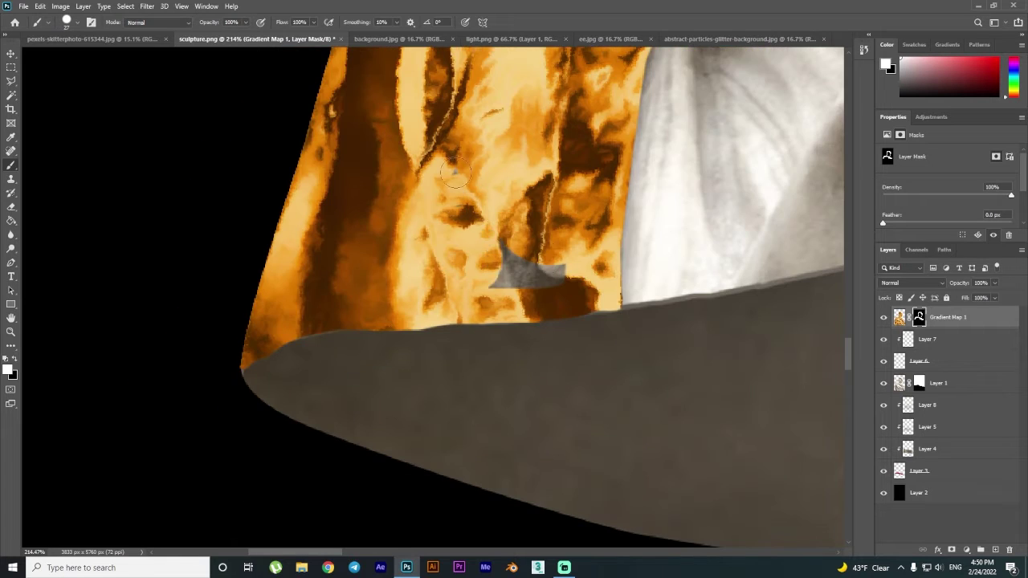
scroll(455, 177, "down", 5)
scroll(480, 278, "down", 5)
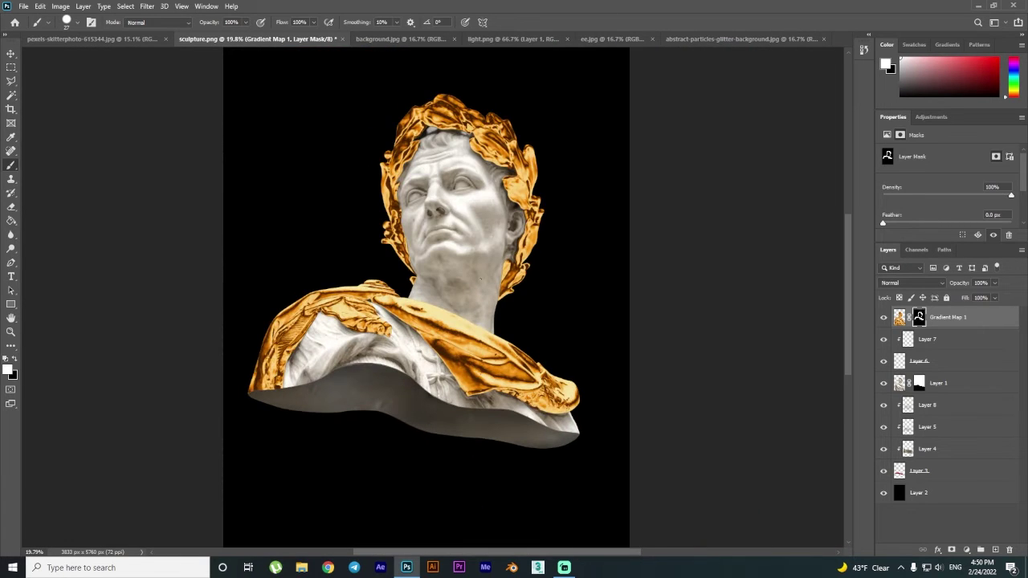
scroll(480, 278, "down", 2)
Move the bust layers slightly lower on the canvas.
key("v")
left_click(919, 470, "shift")
left_click_drag(450, 168, 637, 250)
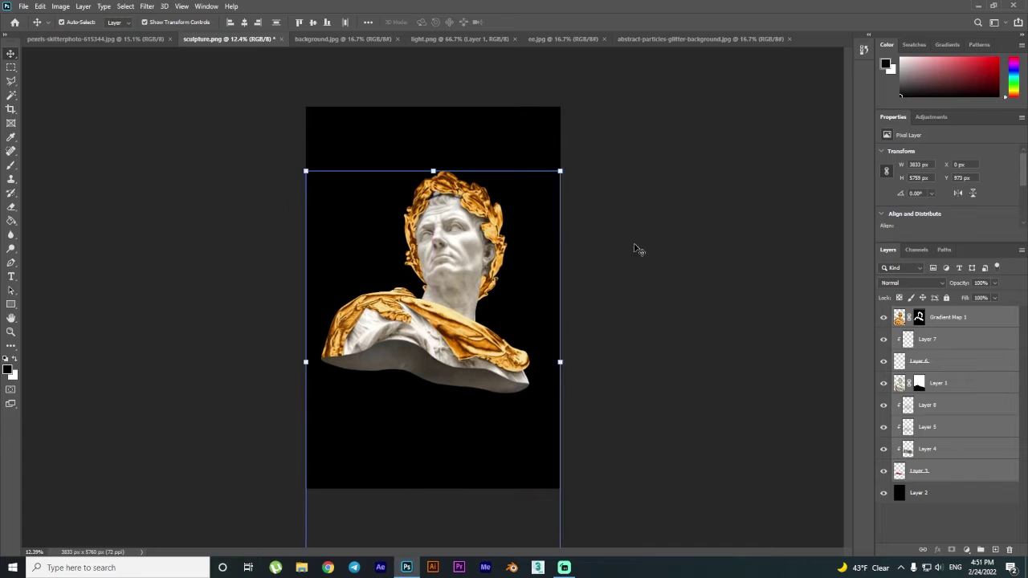
left_click(636, 250)
scroll(562, 321, "up", 5)
scroll(502, 375, "down", 4)
Bring the leaf photo into the sculpture document, enlarge it to cover the canvas, and send it below the bust.
left_click(343, 39)
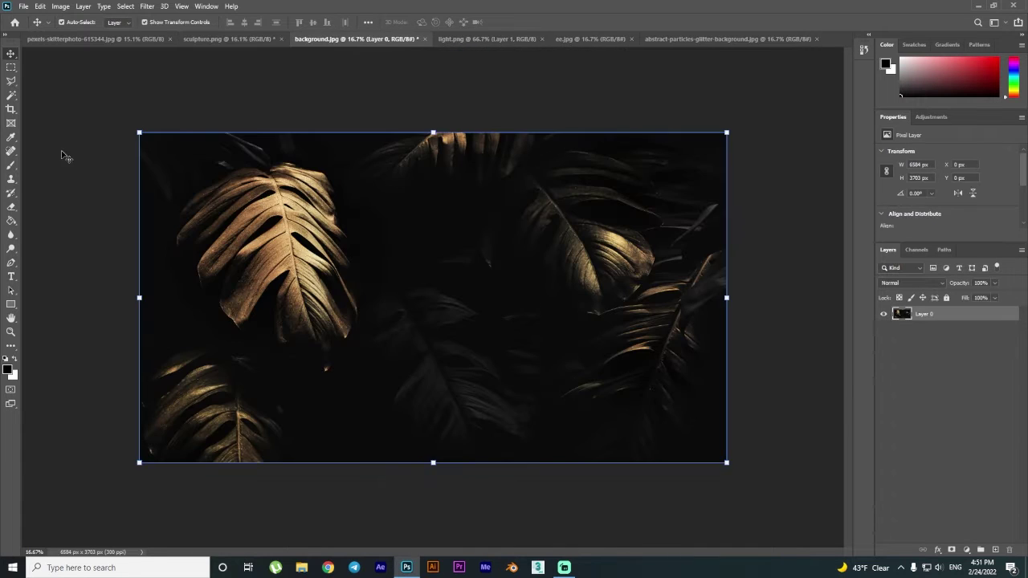
left_click_drag(322, 241, 233, 39)
scroll(433, 281, "down", 2)
left_click_drag(516, 391, 635, 509)
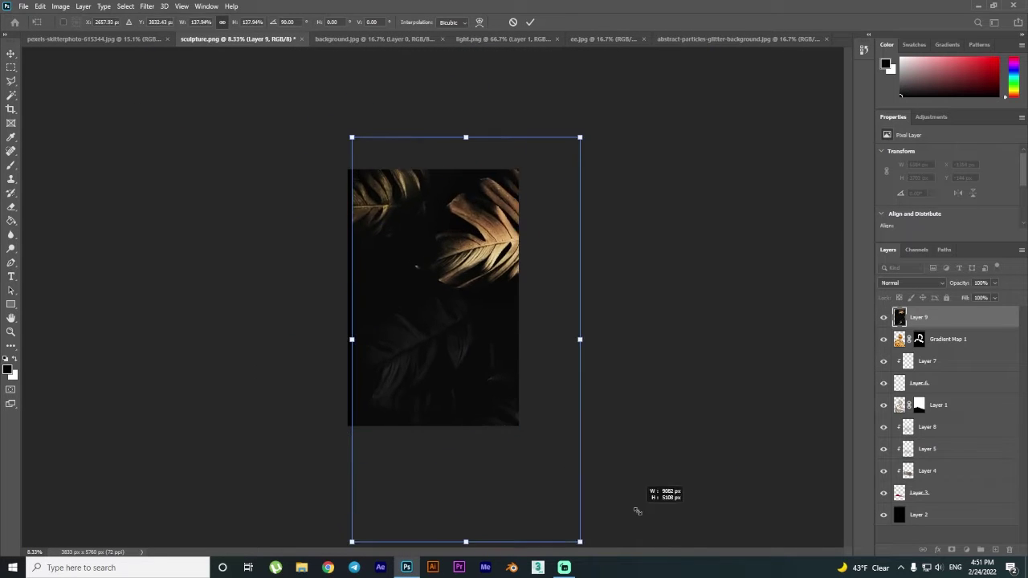
left_click_drag(482, 401, 468, 329)
key("Return")
key("ctrl+bracketleft")
key("ctrl+bracketleft")
key("ctrl+bracketleft")
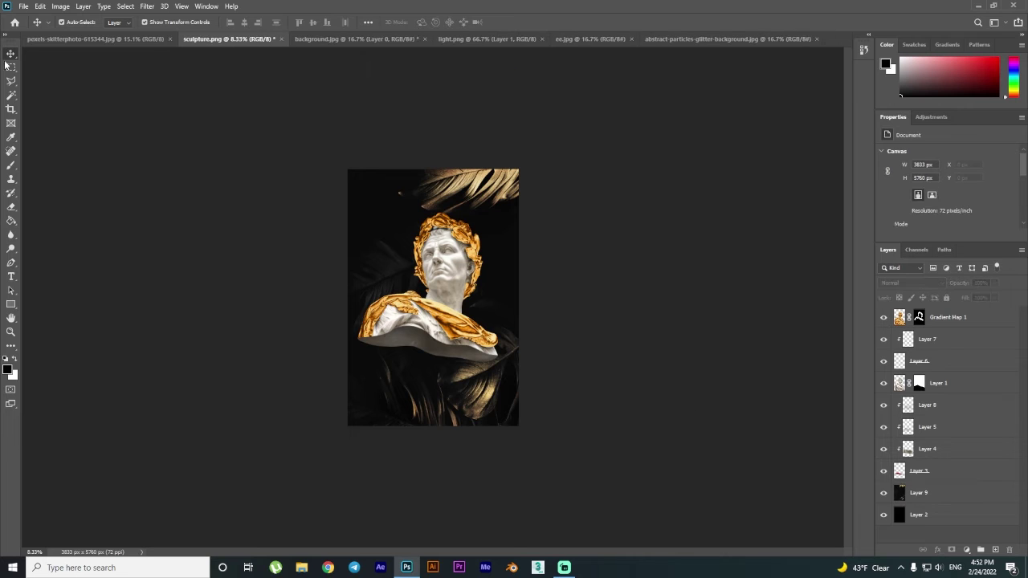
Soften the leaf background layer with a Gaussian Blur.
left_click(516, 259)
scroll(651, 276, "up", 2)
key("ctrl+alt+f")
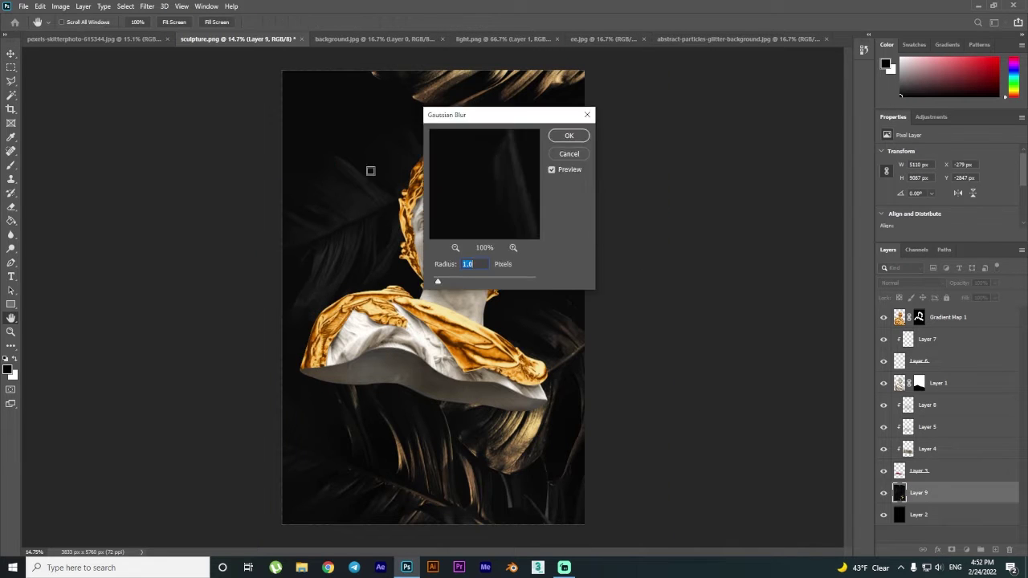
left_click_drag(627, 295, 572, 299)
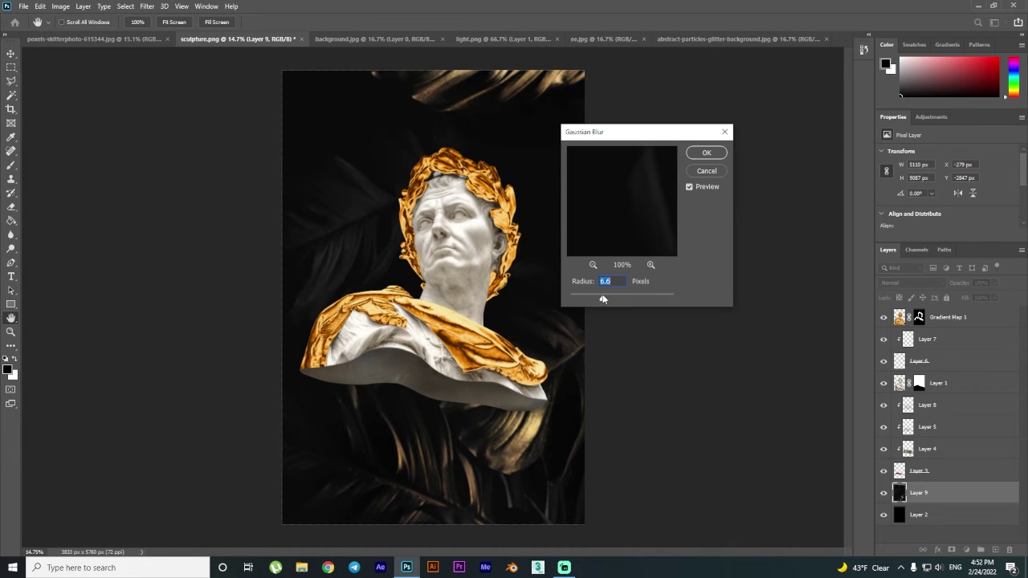
left_click(706, 155)
Desaturate the lens flare image and raise its contrast with Curves.
key("v")
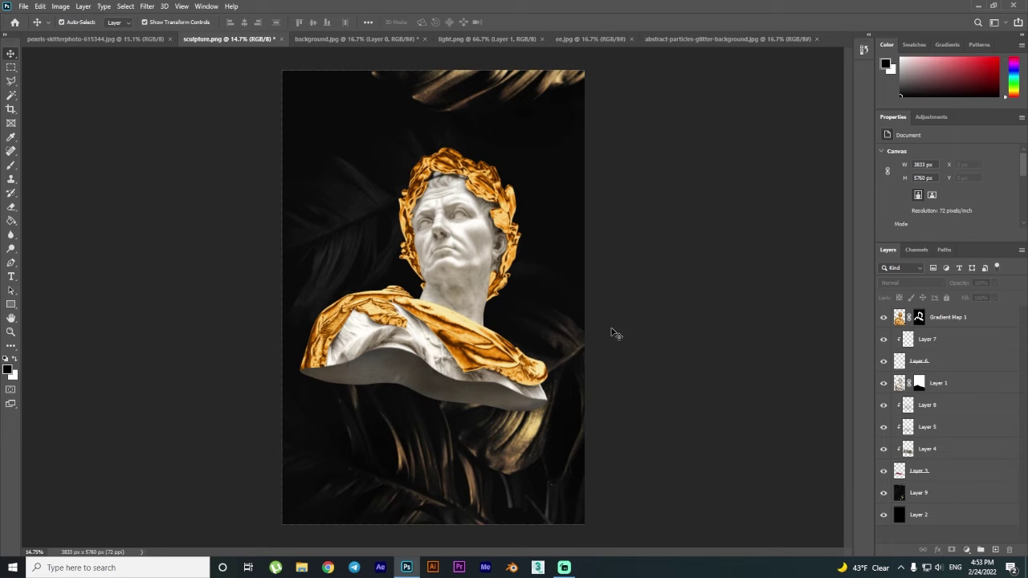
left_click(475, 38)
left_click(937, 316, "ctrl")
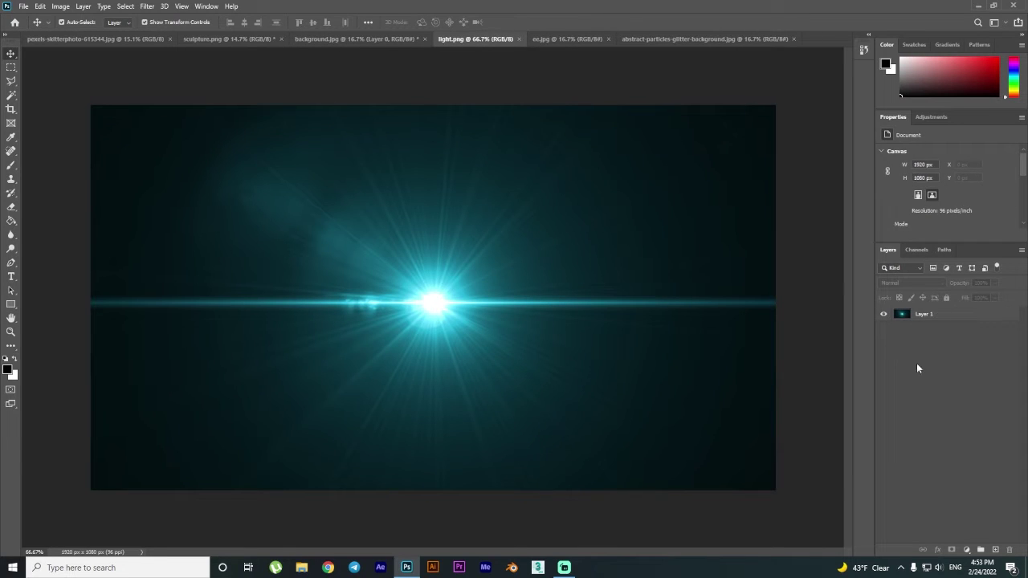
key("ctrl+u")
key("Escape")
key("ctrl+shift+u")
key("ctrl+m")
key("Return")
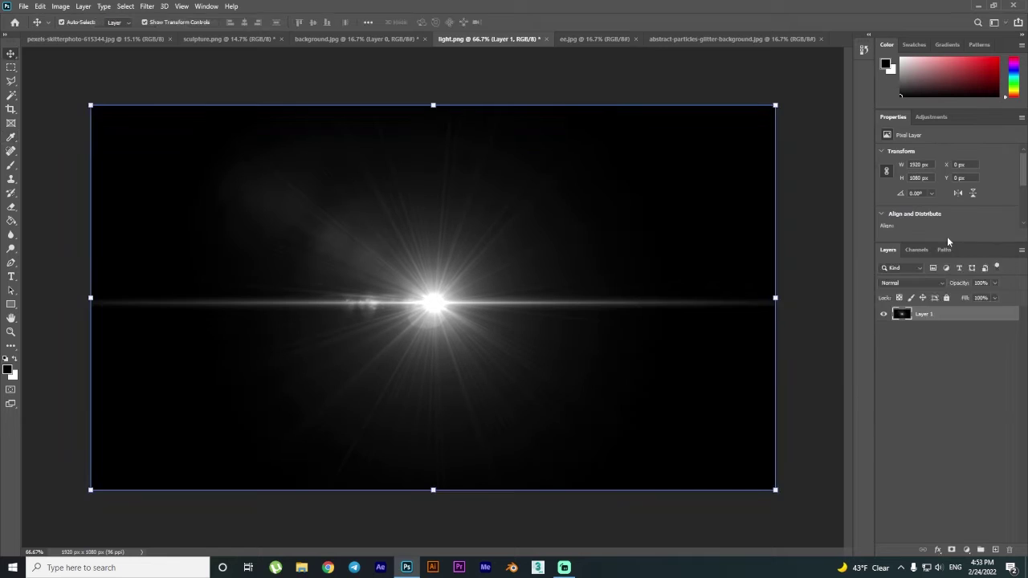
Colorize the flare orange with Hue/Saturation and drag it into the sculpture document.
key("ctrl+u")
left_click(765, 276)
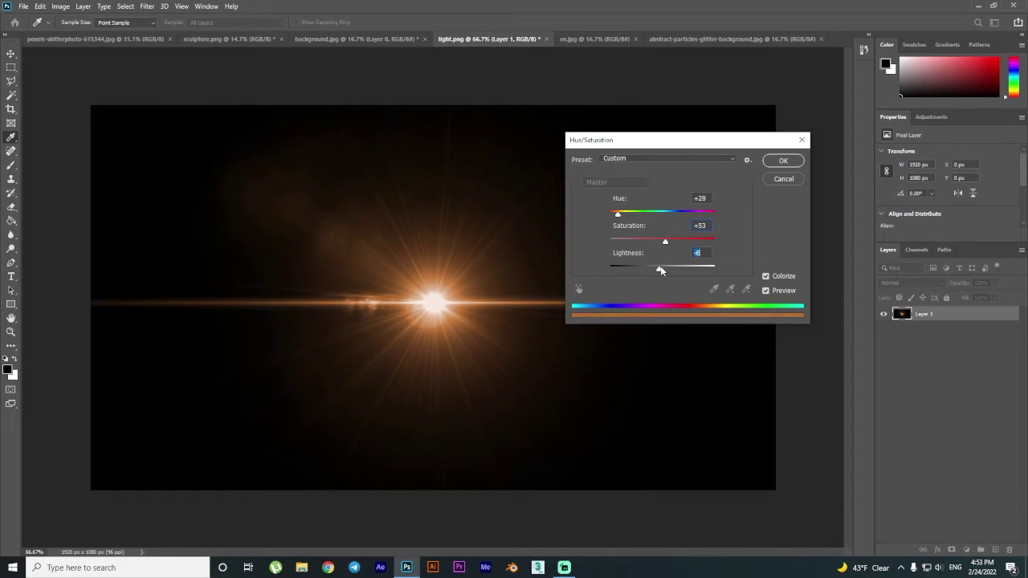
left_click(783, 160)
key("v")
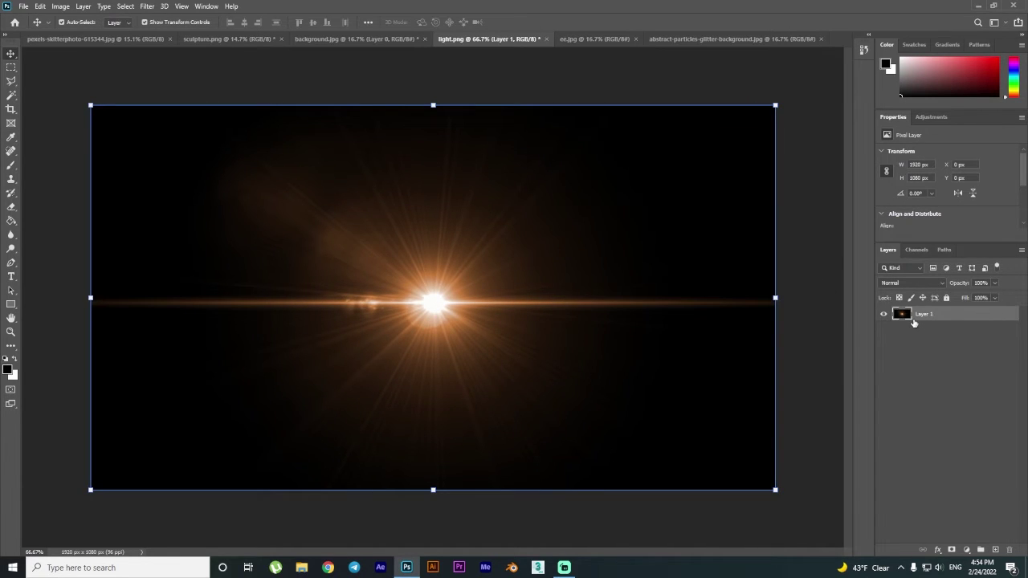
left_click_drag(492, 322, 408, 240)
Rotate the flare to a steep angle and place it beside the statue's face.
key("ctrl+t")
mouse_move(448, 202)
left_mouse_down()
mouse_move(443, 274)
mouse_move(404, 275)
left_mouse_up()
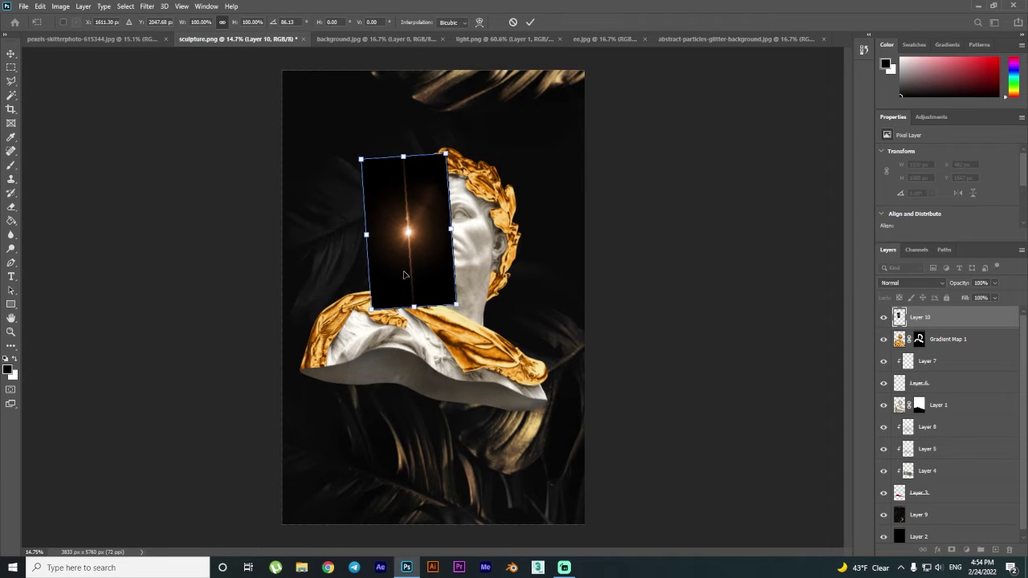
scroll(404, 275, "up", 1)
scroll(449, 241, "up", 1)
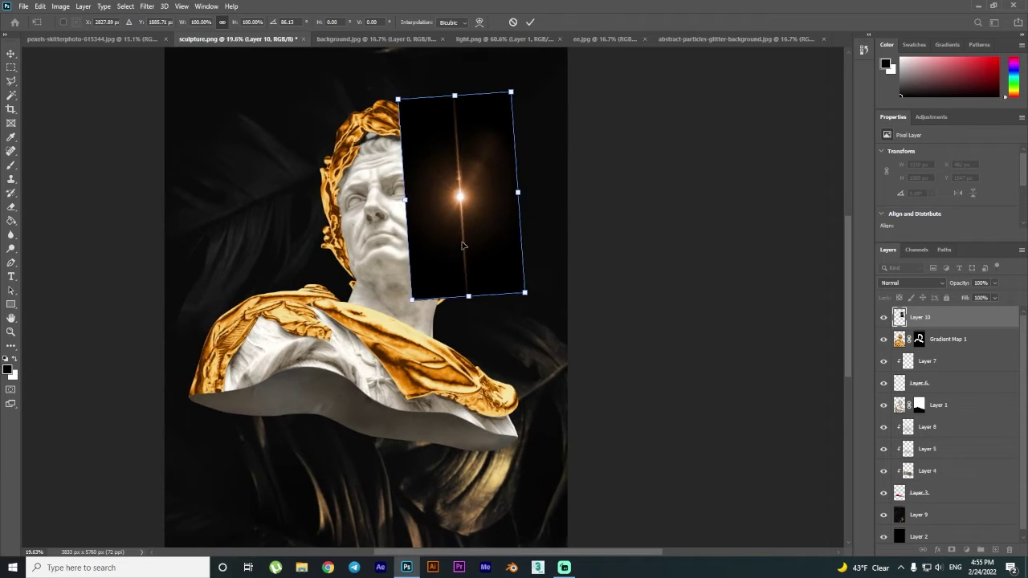
scroll(470, 209, "up", 1)
left_click_drag(404, 275, 474, 214)
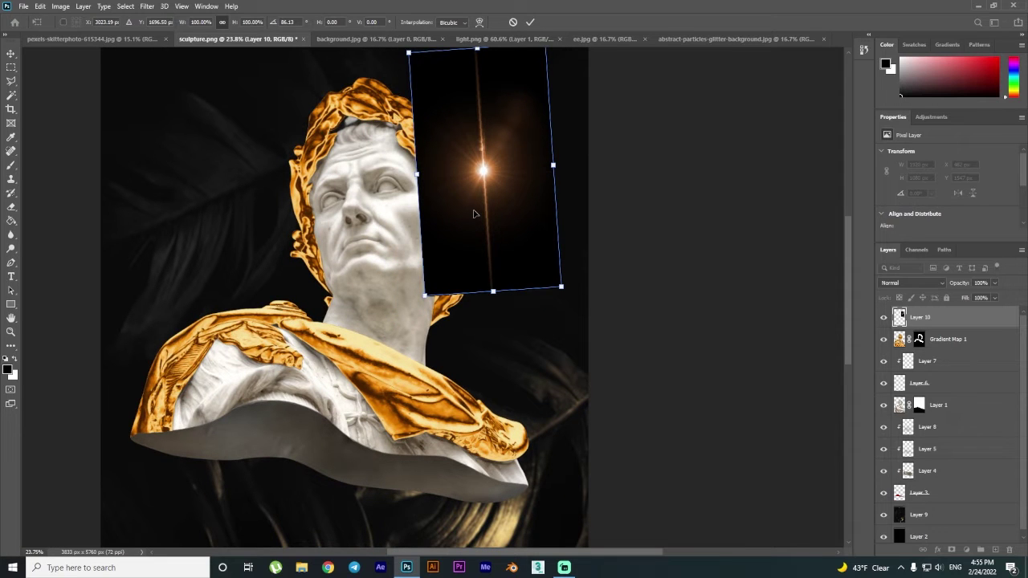
scroll(474, 213, "up", 1)
scroll(474, 214, "up", 1)
key("Return")
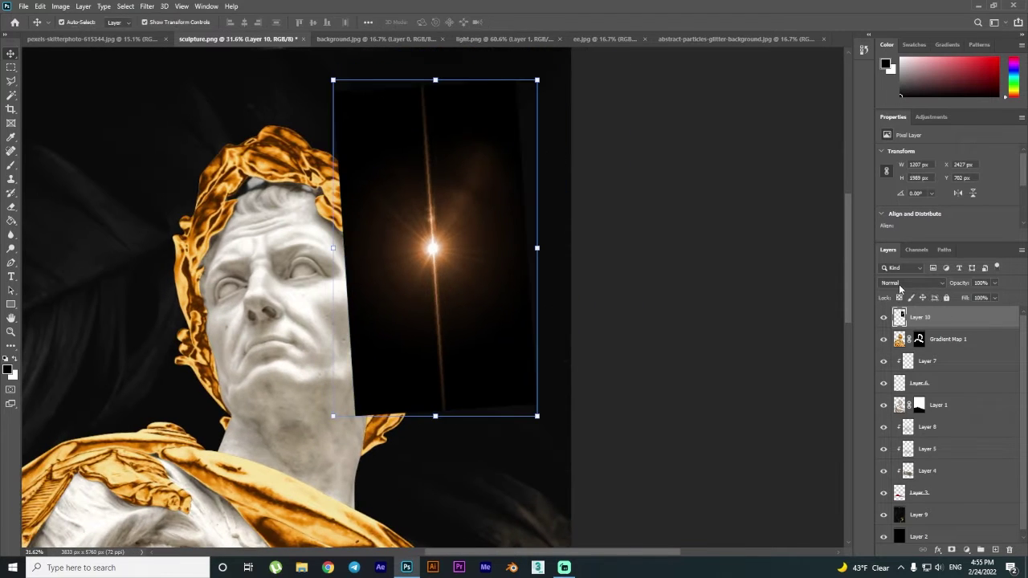
Set the flare layer to Screen blend mode and shrink a copy into a smaller glint.
left_click(899, 284)
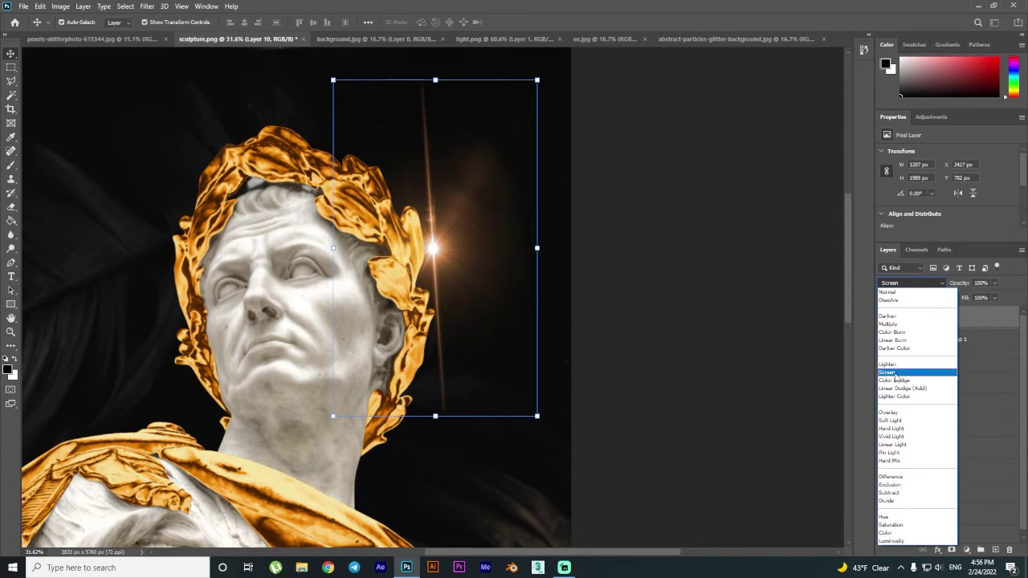
left_click(891, 373)
key("e")
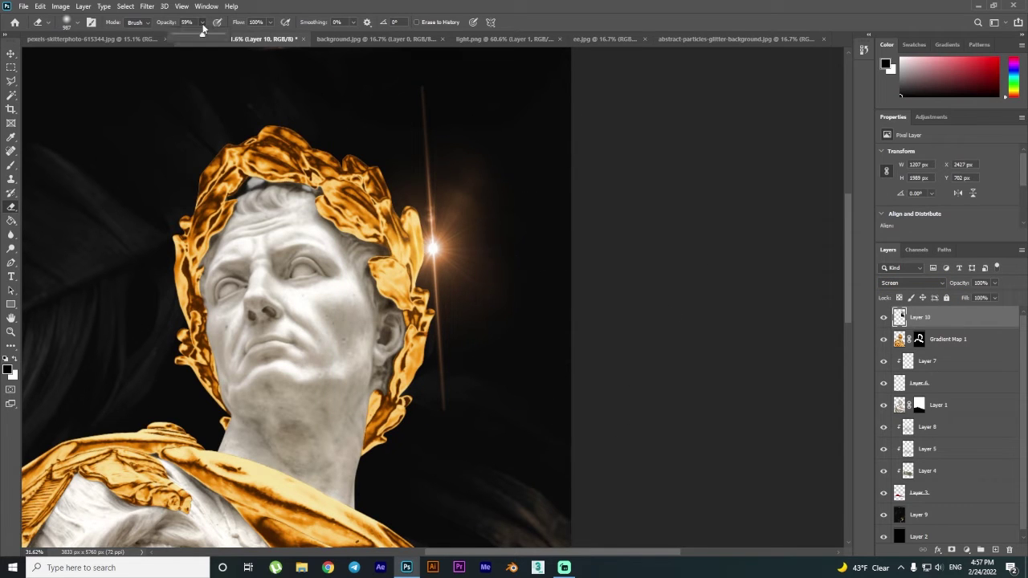
key("ctrl+t")
mouse_move(350, 81)
left_mouse_down()
mouse_move(440, 232)
mouse_move(434, 193)
mouse_move(412, 222)
left_mouse_up()
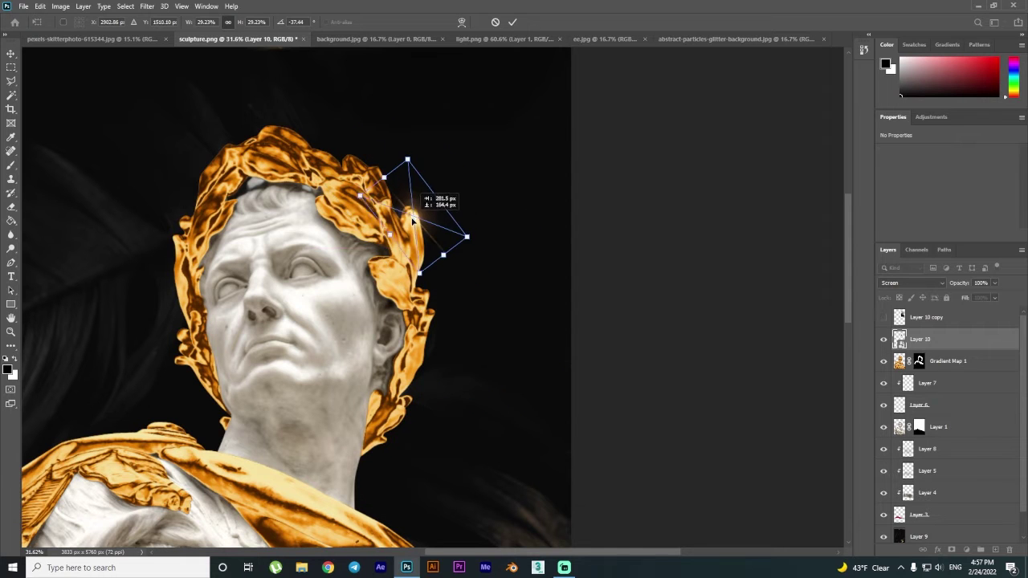
Confirm the smaller glint, then show the hidden flare copy and move it toward the shoulder.
key("Return")
scroll(412, 210, "up", 3)
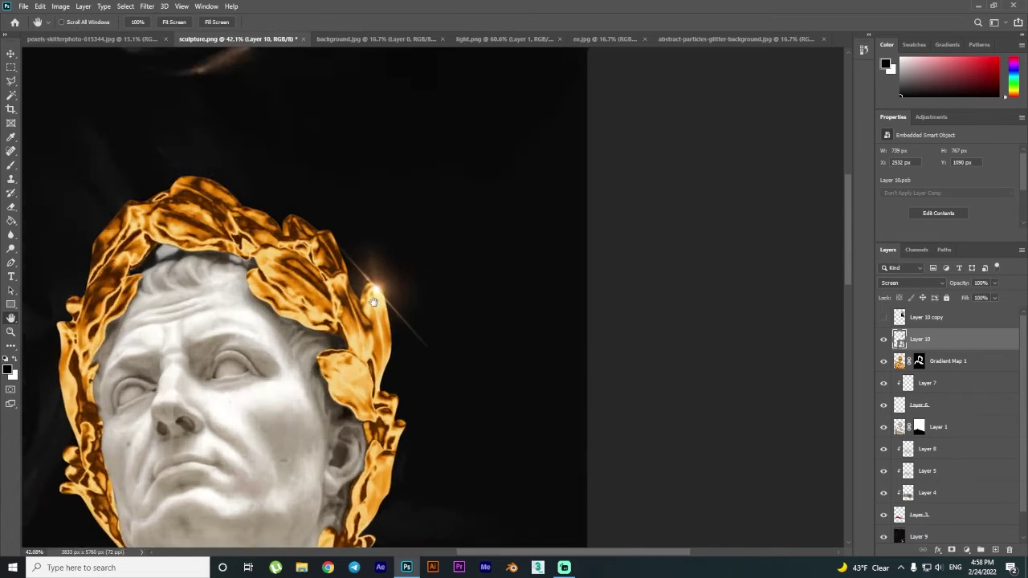
right_click(944, 338)
key("Escape")
scroll(360, 300, "up", 3)
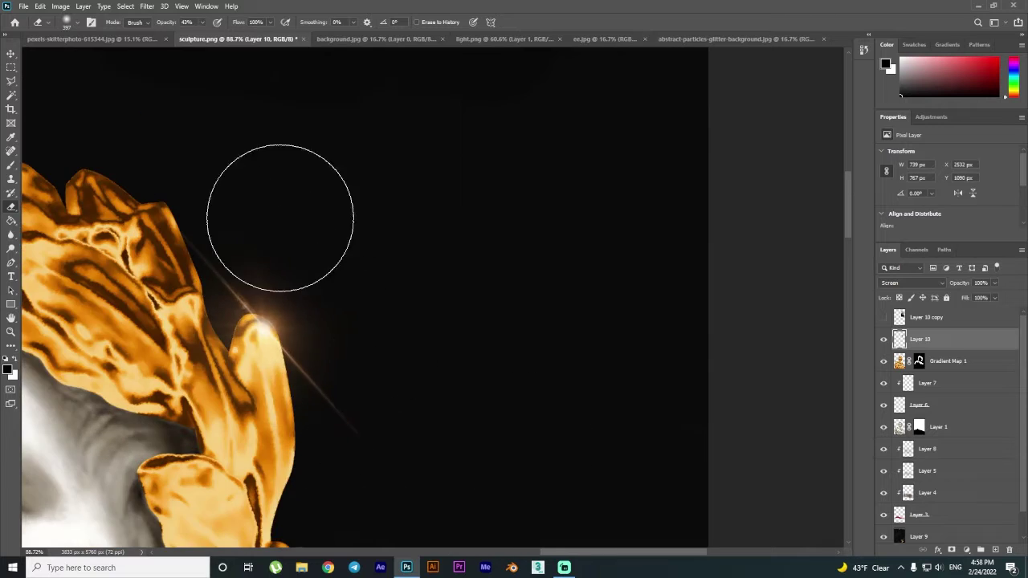
scroll(360, 300, "down", 5)
left_click(883, 317)
left_click(923, 317)
key("v")
mouse_move(482, 321)
left_mouse_down()
mouse_move(273, 321)
mouse_move(390, 207)
left_mouse_up()
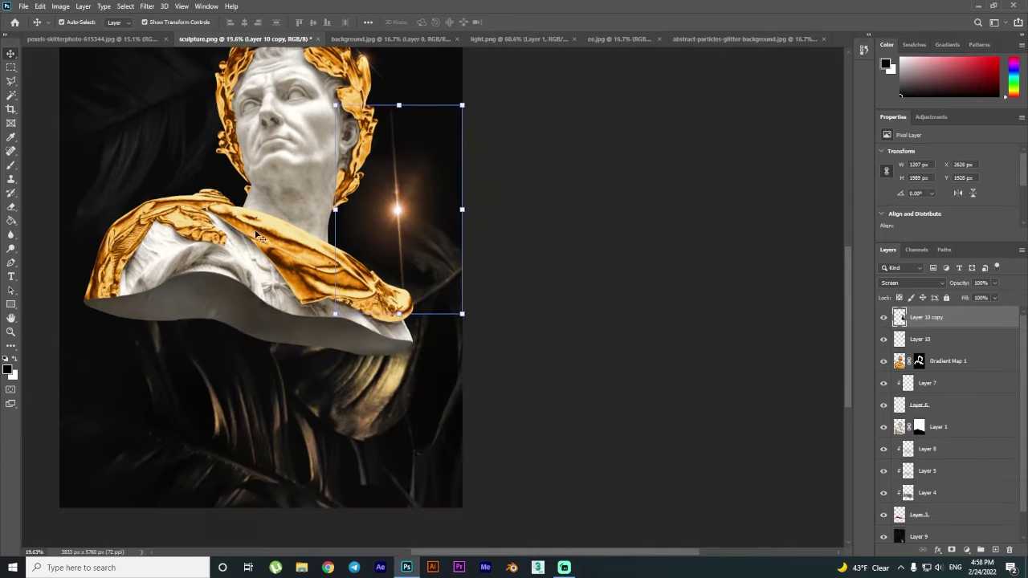
Rotate the flare glint to lie along the drapery and place it on the left shoulder.
scroll(470, 264, "up", 3)
left_click_drag(450, 313, 496, 286)
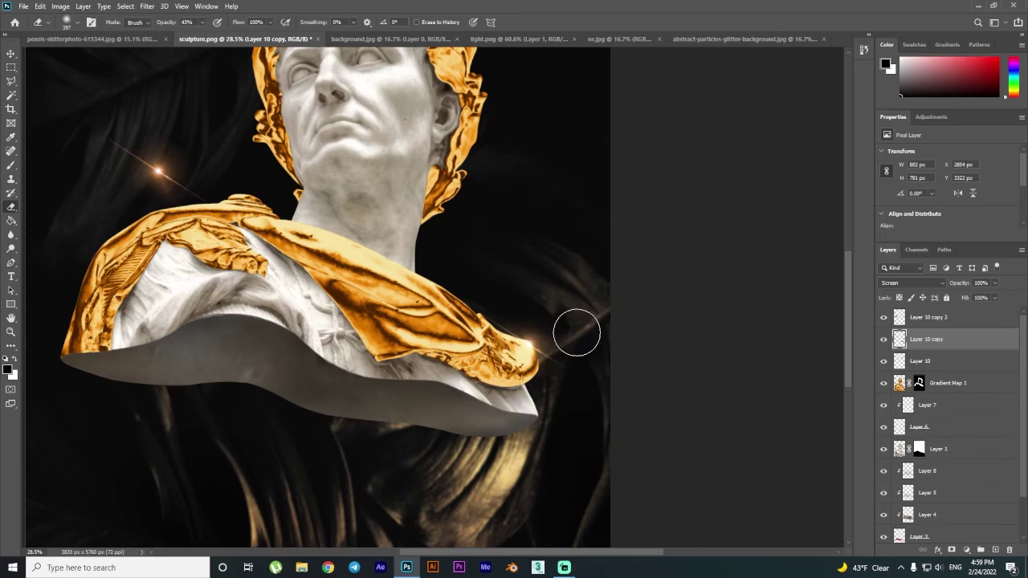
scroll(577, 331, "up", 5)
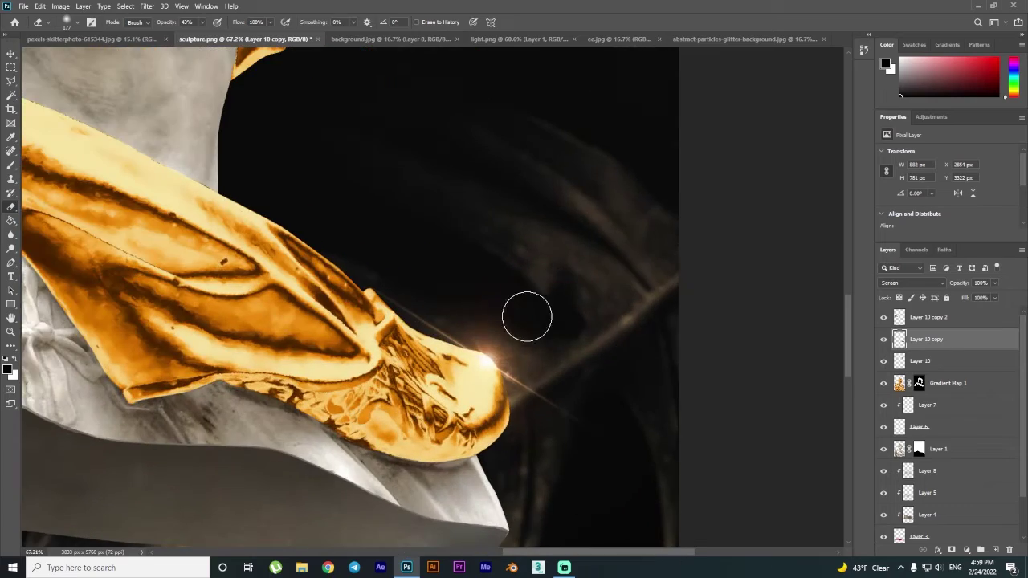
key("ctrl+t")
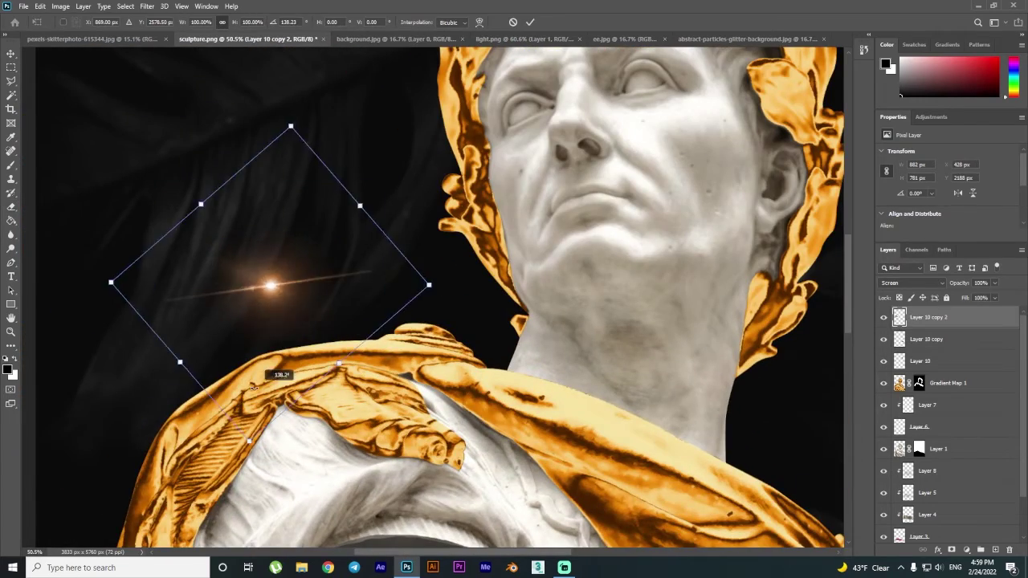
left_click_drag(268, 284, 291, 340)
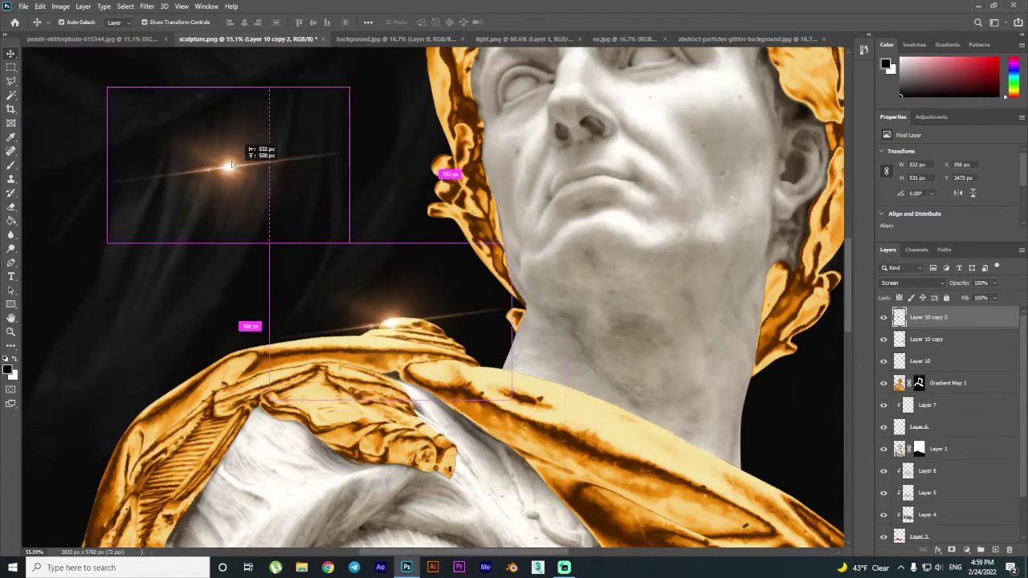
key("alt+bracketleft")
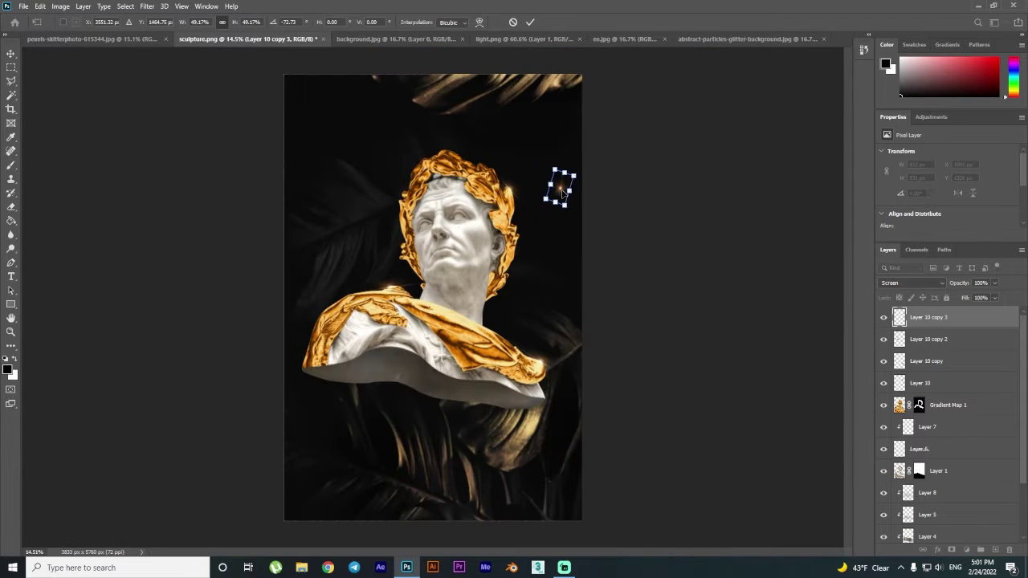
left_click_drag(307, 360, 307, 319)
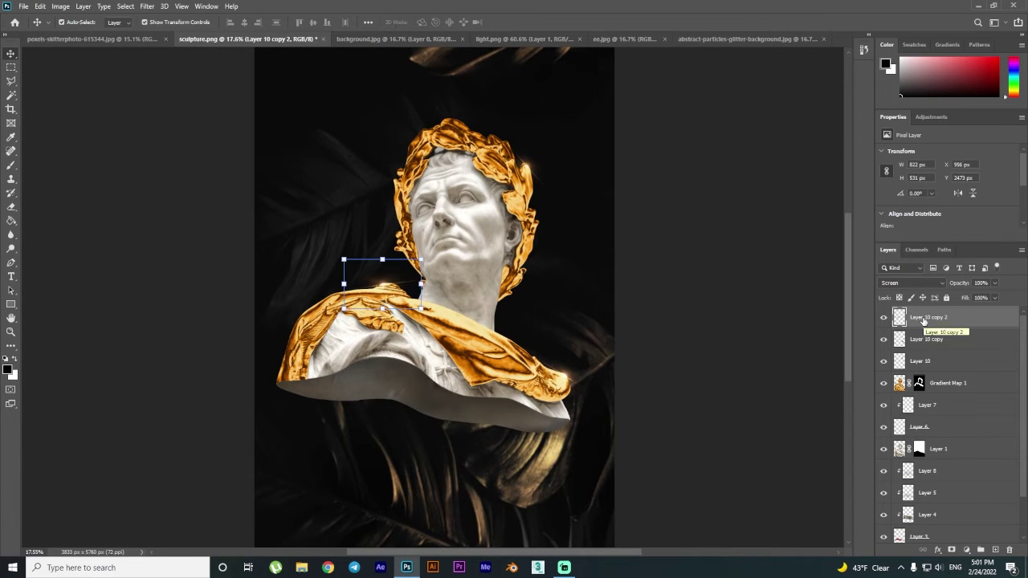
Select the Layer 10 copy flare layer and switch to the Eraser.
scroll(571, 324, "up", 5, "alt")
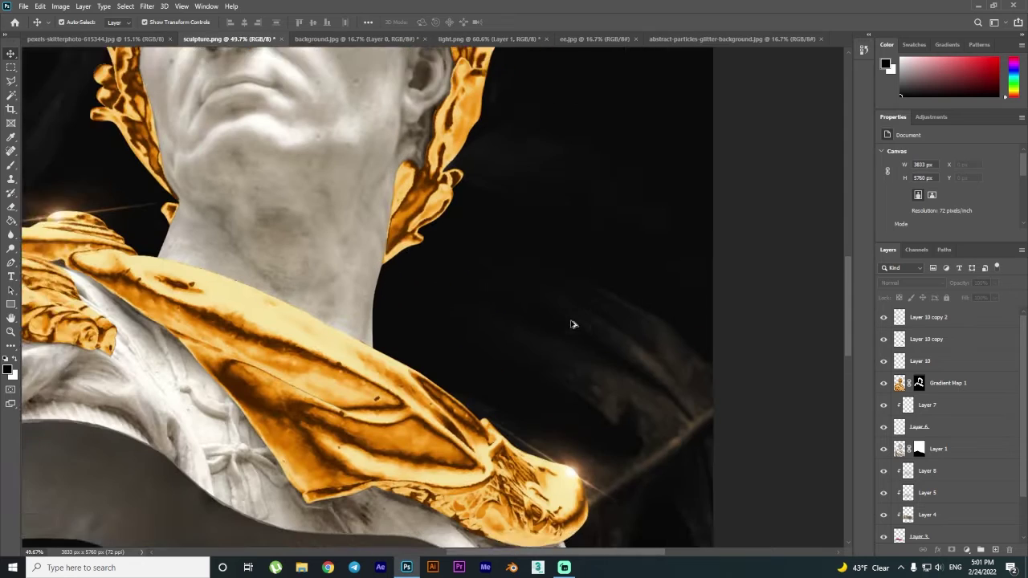
left_click(923, 339)
left_click(11, 206)
scroll(675, 437, "down", 3, "alt")
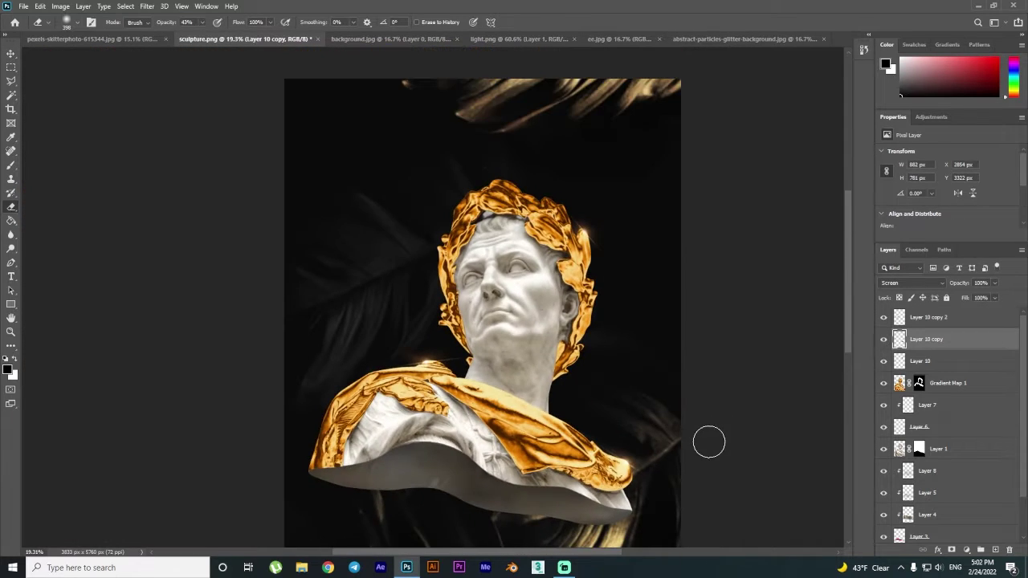
scroll(707, 441, "down", 1, "alt")
scroll(635, 428, "down", 1, "alt")
Copy the left part of ee.jpg's particles to a new layer and drag it into sculpture.png.
left_click(594, 38)
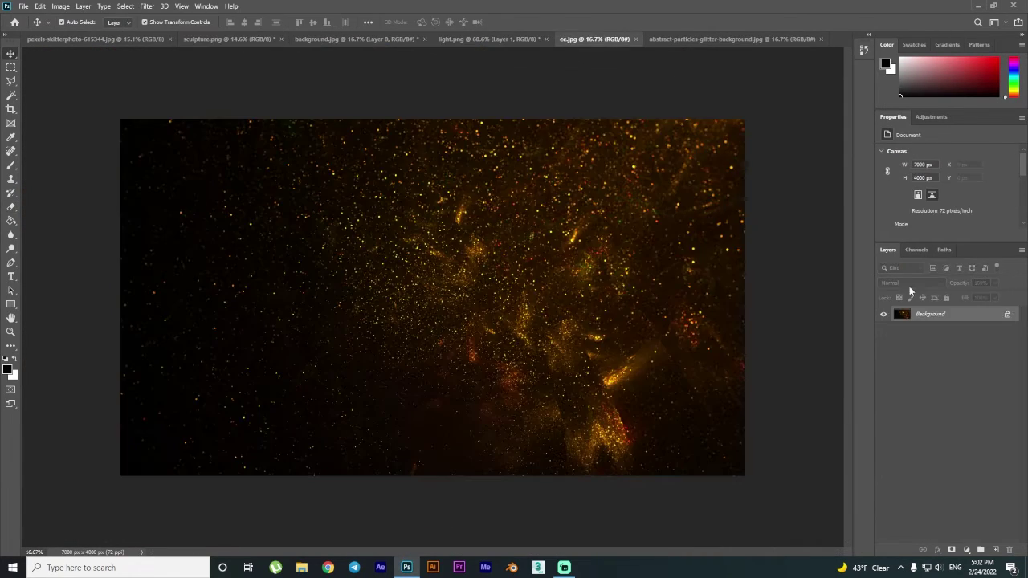
key("m")
mouse_move(121, 119)
left_mouse_down()
mouse_move(473, 479)
mouse_move(423, 485)
left_mouse_up()
key("ctrl+j")
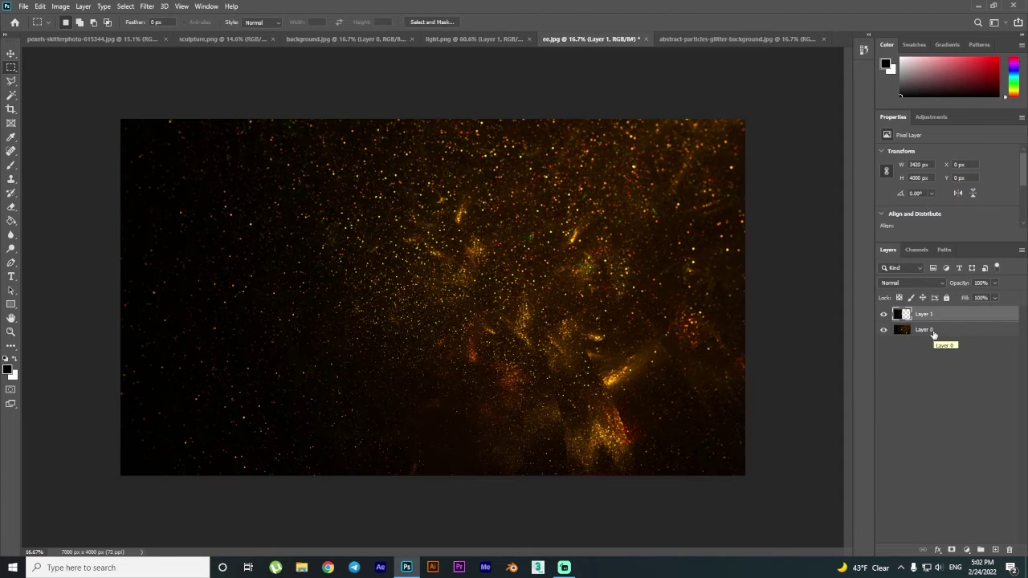
key("v")
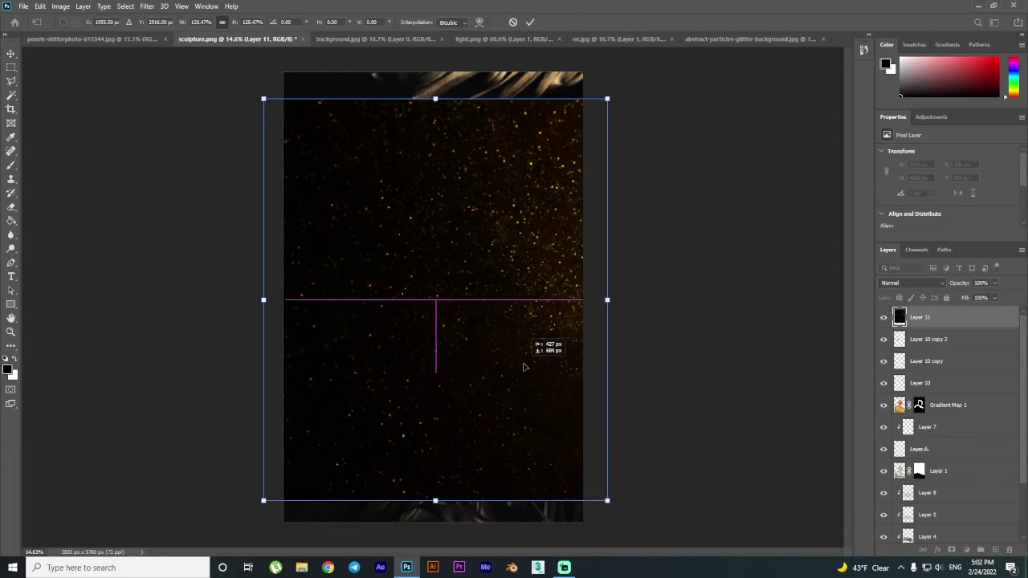
left_click_drag(297, 297, 530, 345)
Set the particle layer to Screen blending and scale it down.
left_click(911, 283)
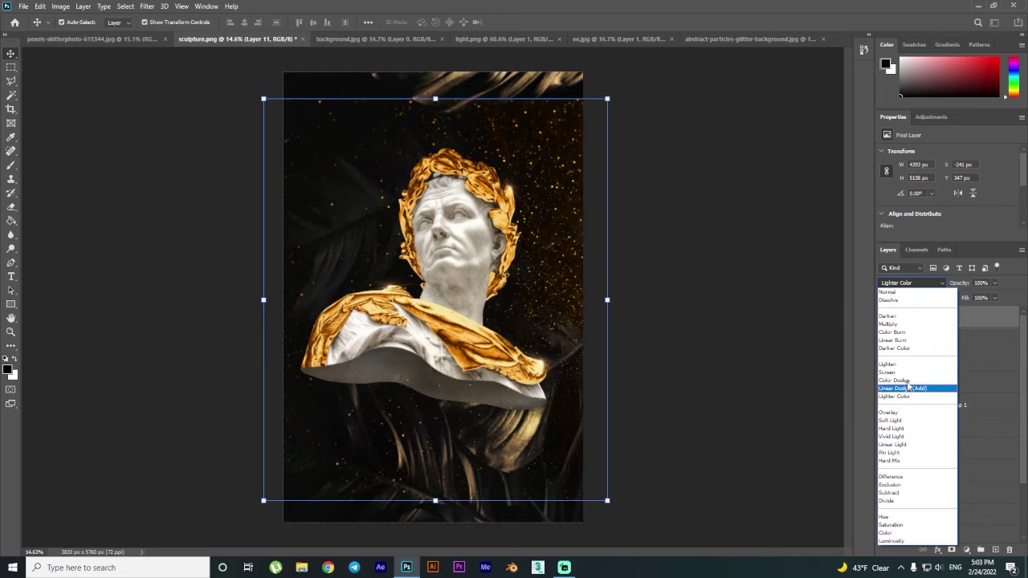
left_click(911, 374)
mouse_move(607, 99)
left_mouse_down()
mouse_move(540, 189)
mouse_move(584, 154)
mouse_move(573, 134)
left_mouse_up()
key("Return")
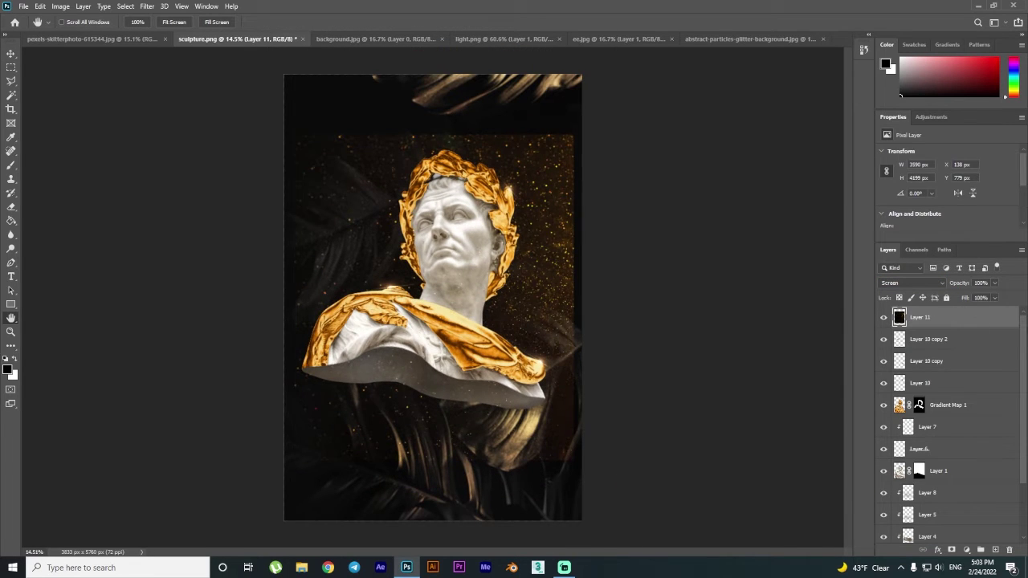
Darken the particles with Curves (black point 28) and erase unwanted parts.
scroll(433, 297, "up", 1)
key("ctrl+m")
left_click_drag(697, 339, 713, 340)
key("Return")
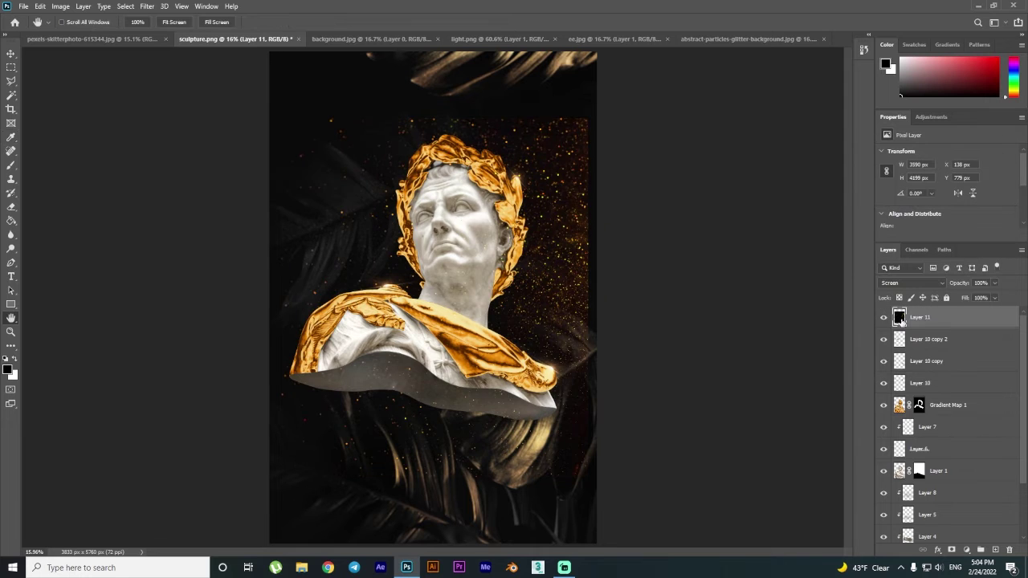
key("e")
scroll(432, 297, "down", 1)
scroll(610, 298, "up", 3)
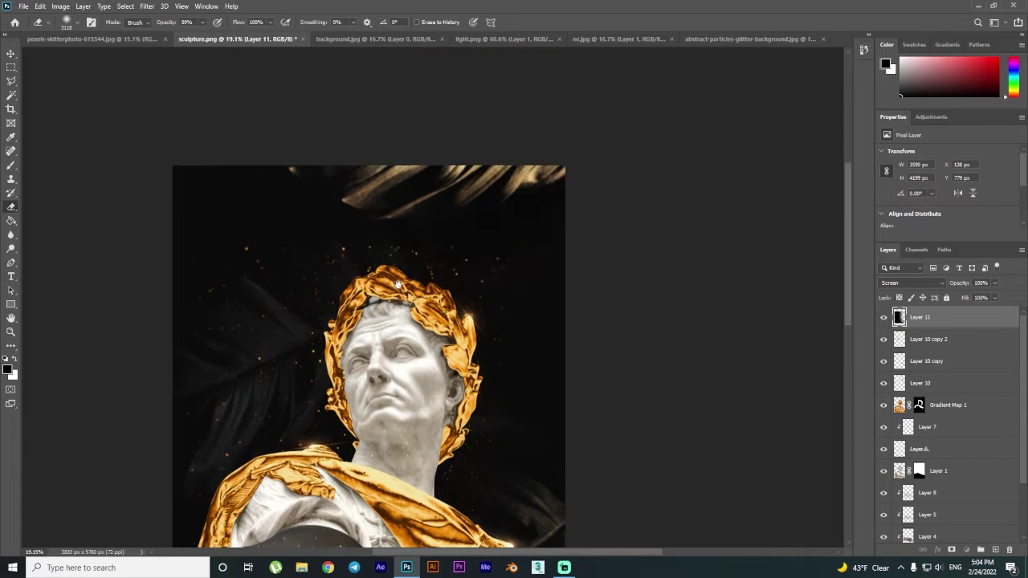
scroll(509, 217, "down", 1)
scroll(488, 243, "down", 1)
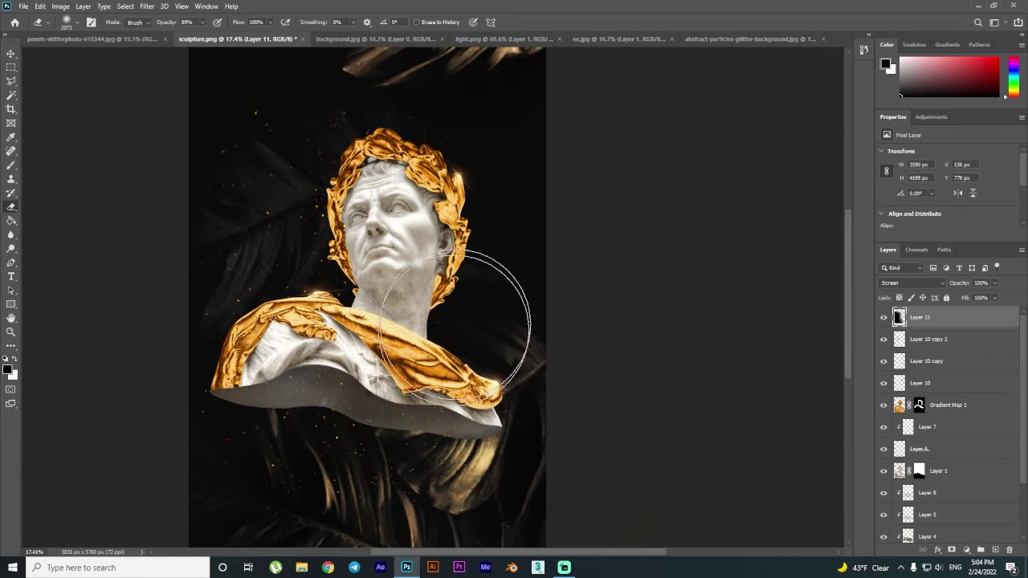
scroll(488, 244, "down", 2)
Add a particle copy rotated, shifted and enlarged to about 113%.
key("ctrl+j")
key("ctrl+t")
mouse_move(411, 365)
left_mouse_down()
mouse_move(462, 377)
mouse_move(455, 345)
left_mouse_up()
left_click_drag(609, 105, 717, 69)
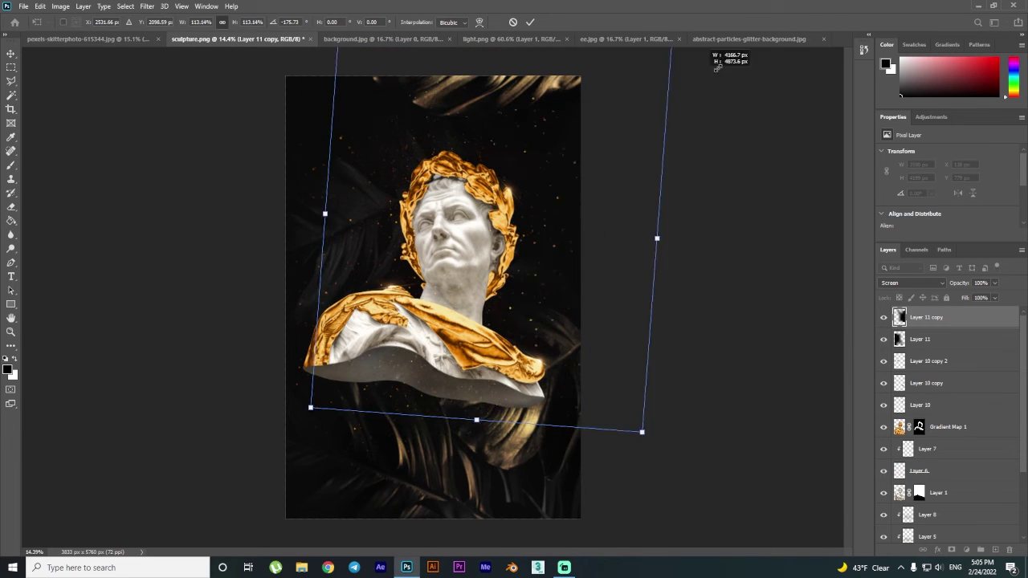
key("Return")
key("e")
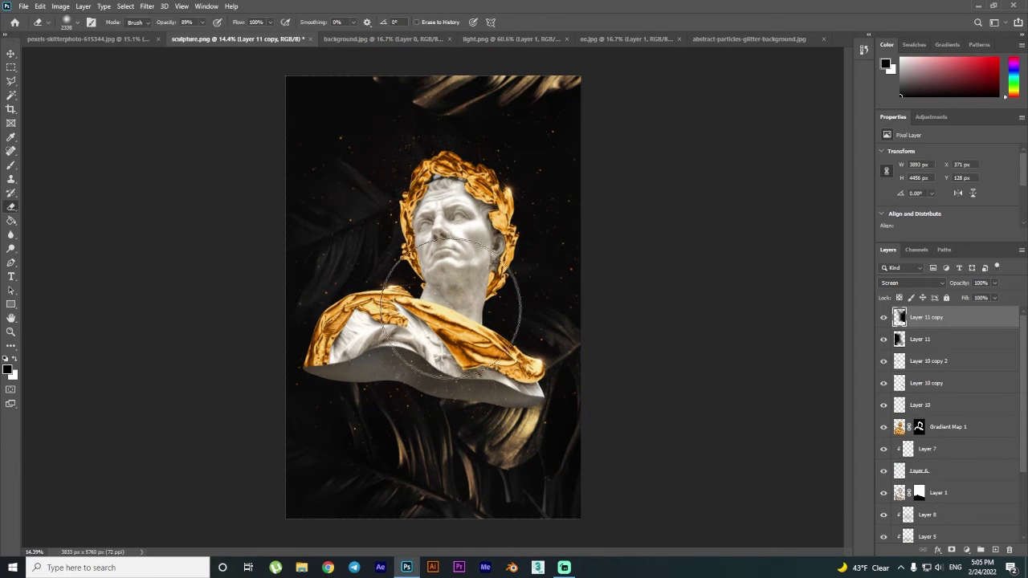
Add a second rotated particle copy positioned over the lower canvas.
key("ctrl+j")
key("ctrl+t")
left_click_drag(626, 438, 514, 481)
left_click_drag(362, 337, 434, 472)
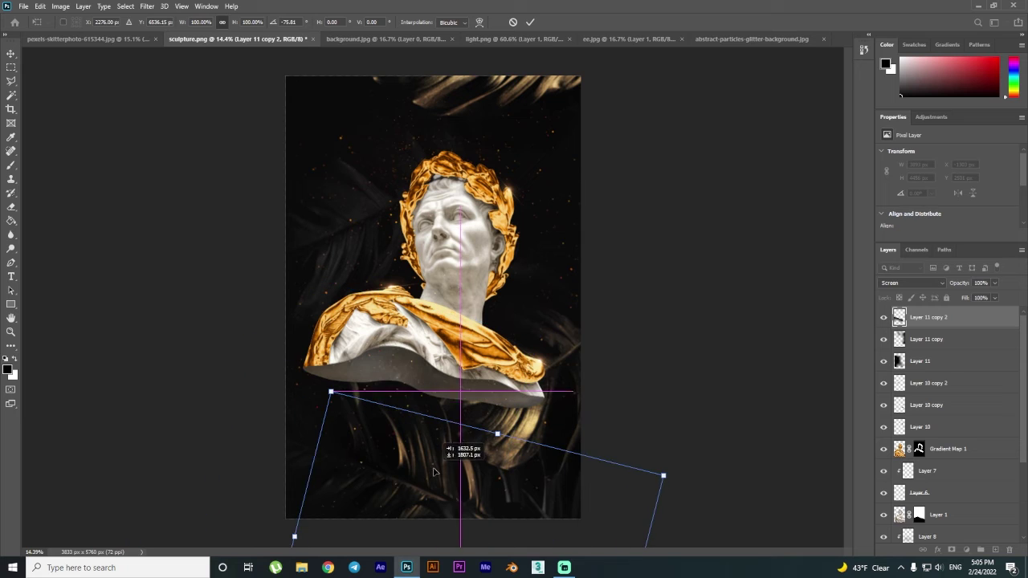
key("Return")
key("v")
scroll(262, 385, "down", 2)
scroll(433, 454, "up", 1)
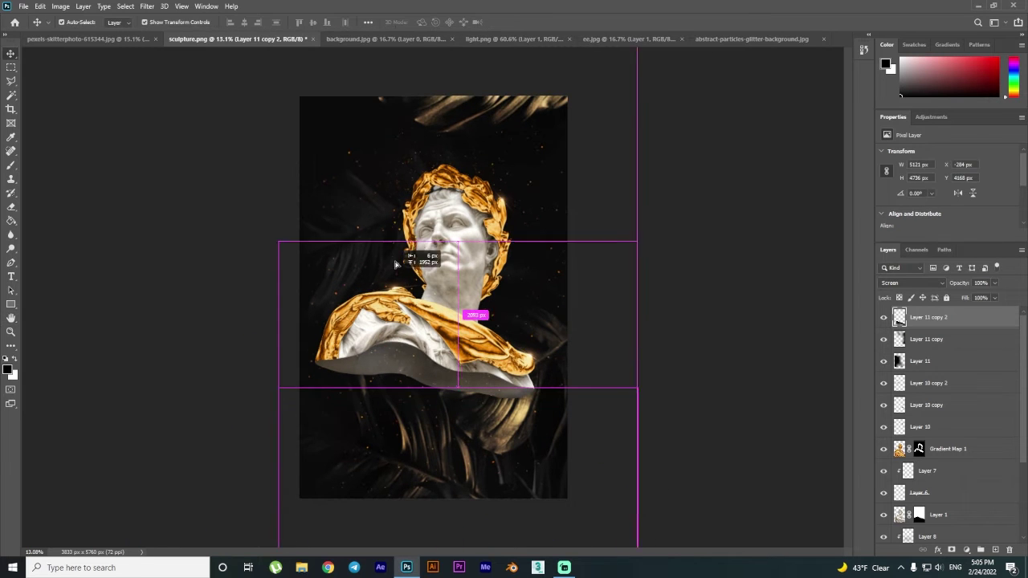
left_click_drag(395, 263, 401, 233)
Add a third particle copy rotated to about -173°.
key("ctrl+j")
key("ctrl+t")
left_click_drag(548, 345, 11, 319)
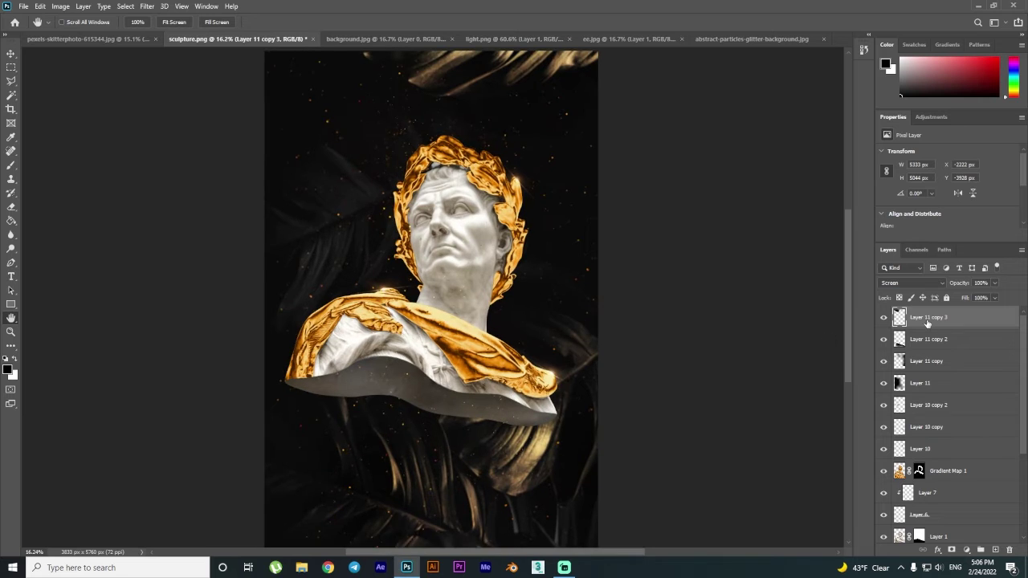
Merge the Layer 11 sparkle copies into one layer kept in Screen mode.
key("e")
left_click(964, 383, "shift")
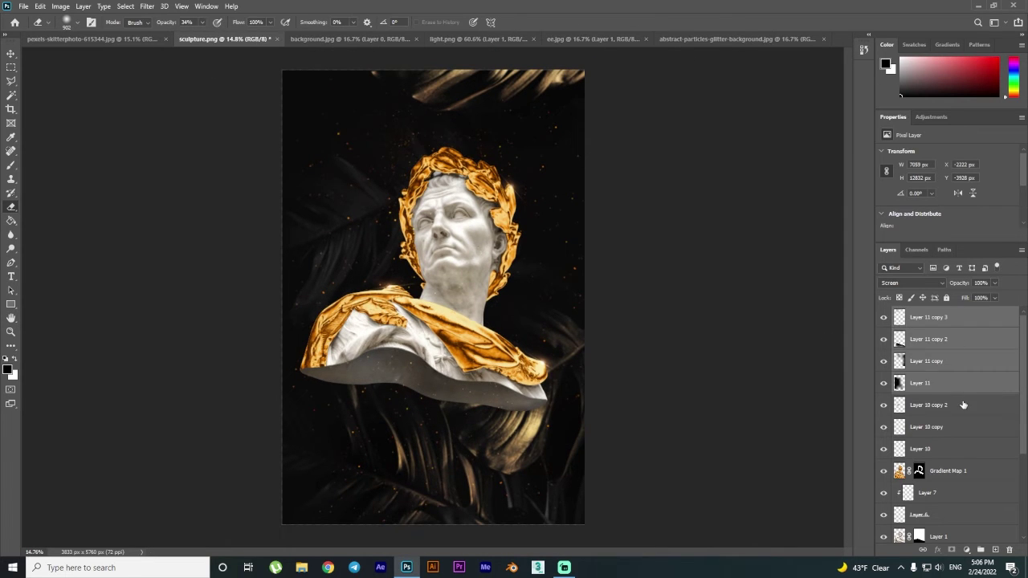
key("ctrl+e")
left_click(912, 282)
left_click(900, 367)
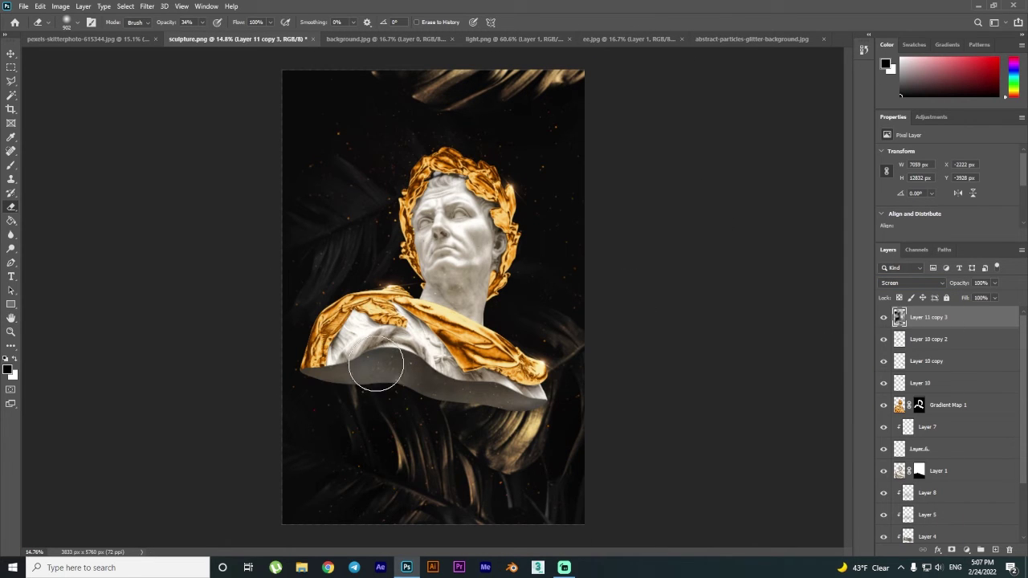
Erase the merged sparkles from over the bust.
scroll(441, 379, "up", 5)
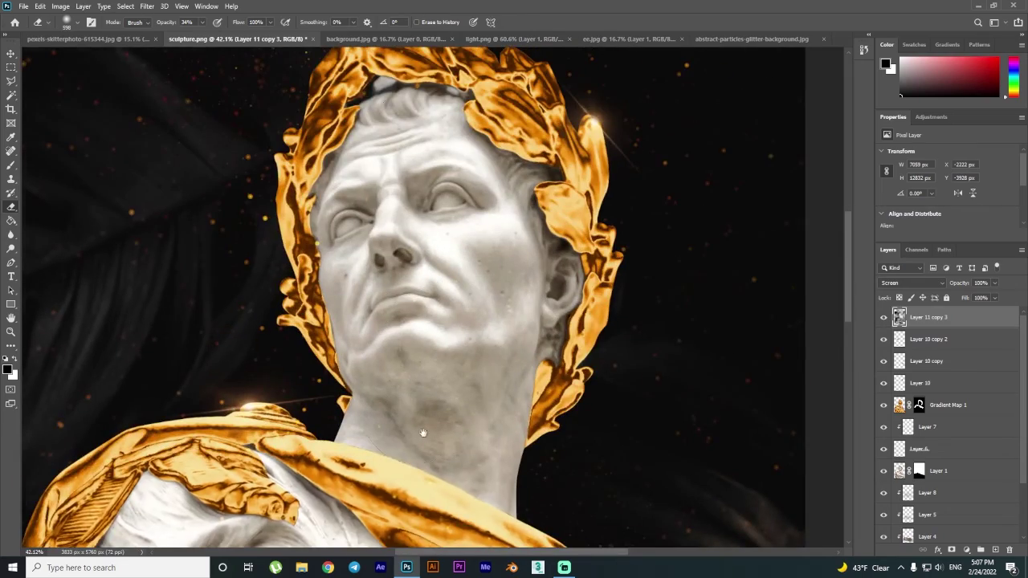
scroll(424, 432, "down", 3)
scroll(418, 361, "up", 3)
scroll(407, 265, "up", 1)
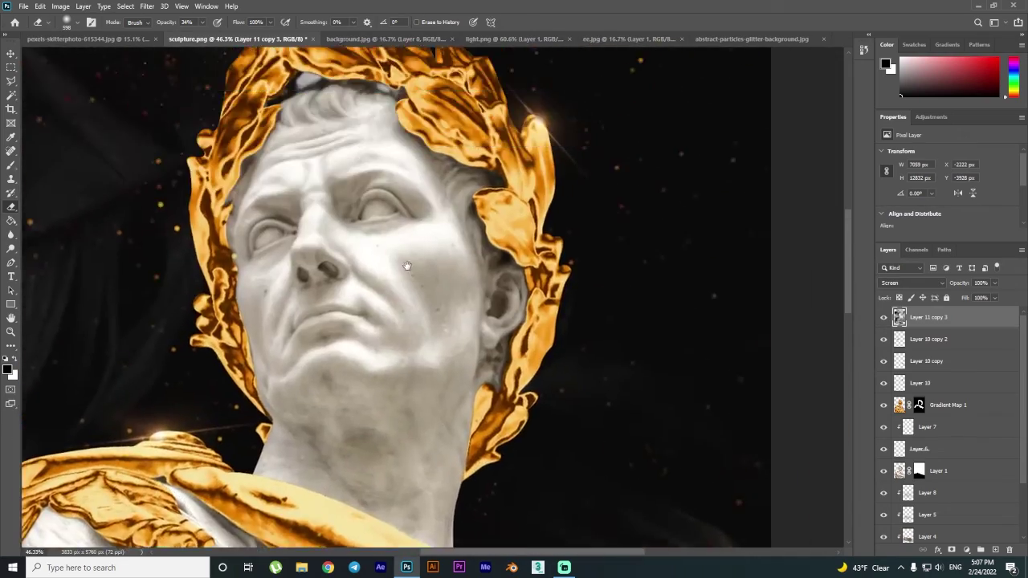
scroll(407, 265, "down", 3)
scroll(450, 265, "down", 1)
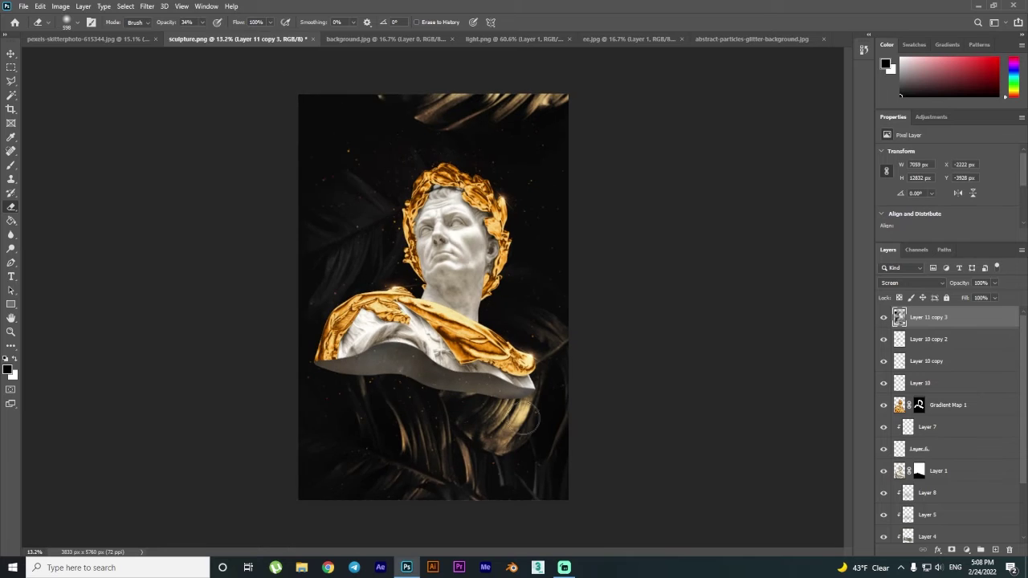
scroll(519, 294, "down", 1)
scroll(518, 294, "up", 2)
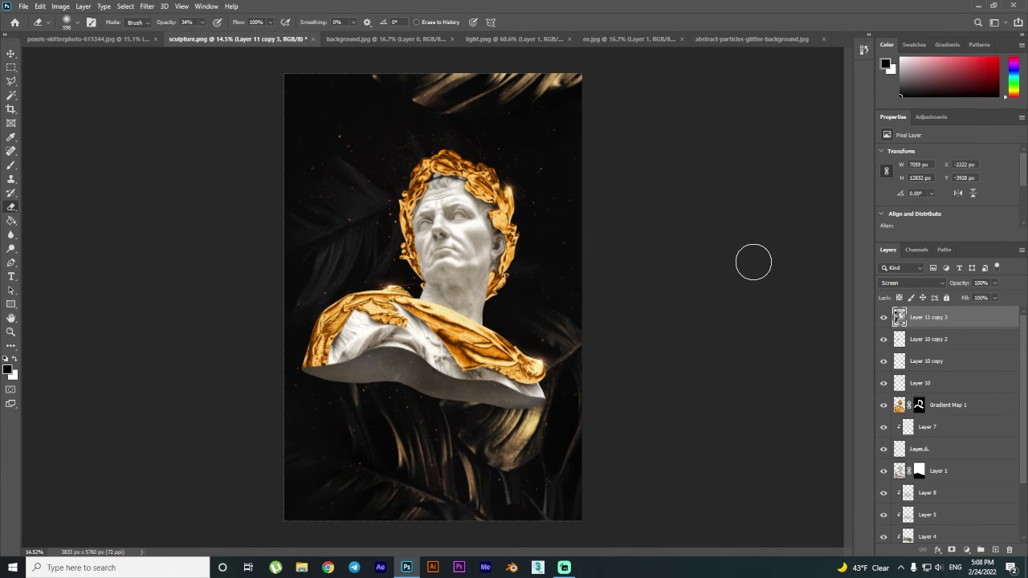
Drag the abstract-particles-glitter-background.jpg bokeh image into the sculpture document.
left_click(752, 38)
left_click_drag(904, 322, 464, 385)
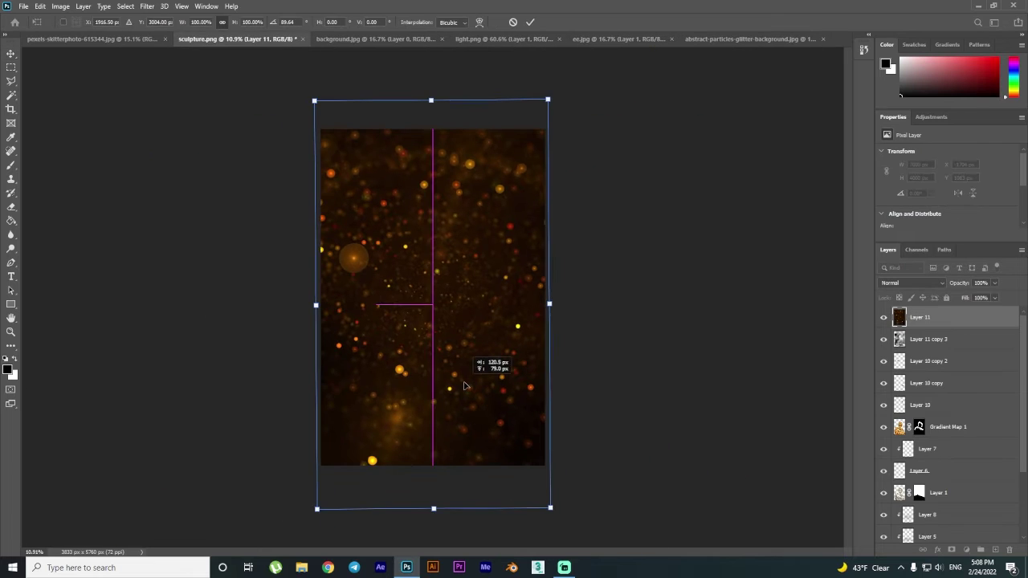
key("Return")
key("ctrl+m")
key("Escape")
Set the bokeh layer to Screen and toggle its visibility, leaving it hidden.
left_click(911, 282)
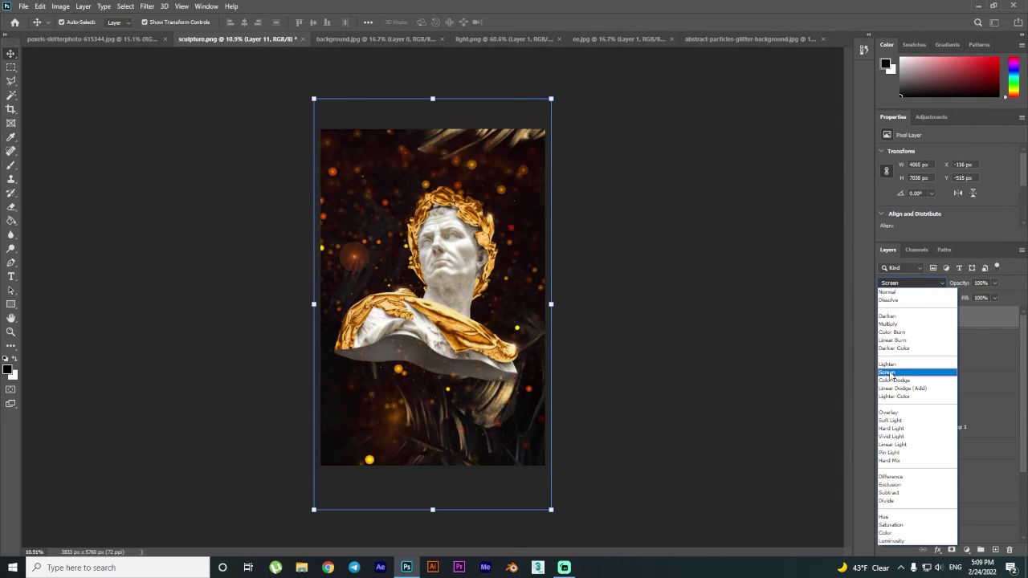
left_click(889, 375)
left_click(883, 317)
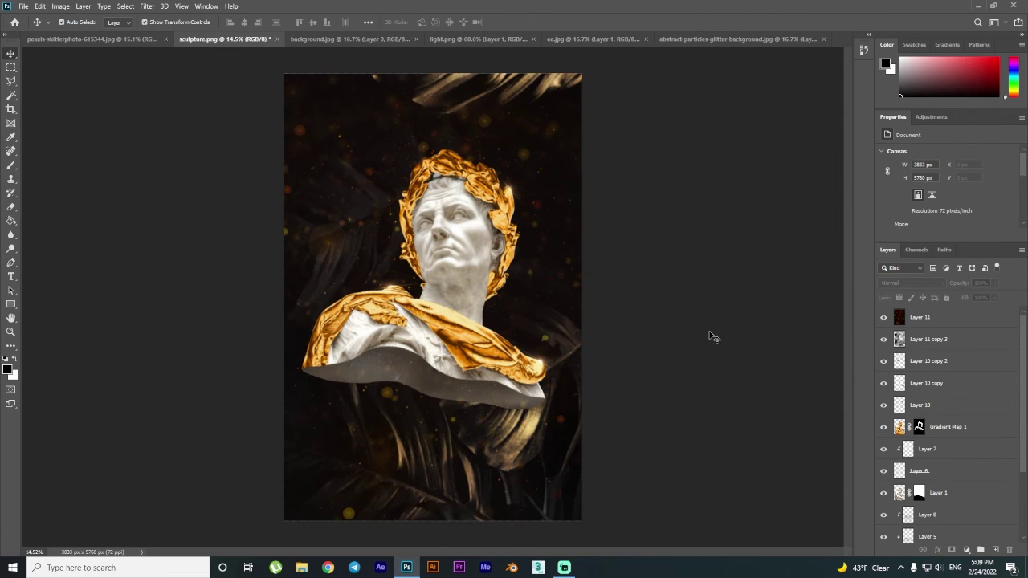
left_click(884, 318)
left_click(883, 318)
left_click(884, 318)
Toggle the bokeh Layer 11 eye icon so the glitter overlay shows again.
left_click(884, 318)
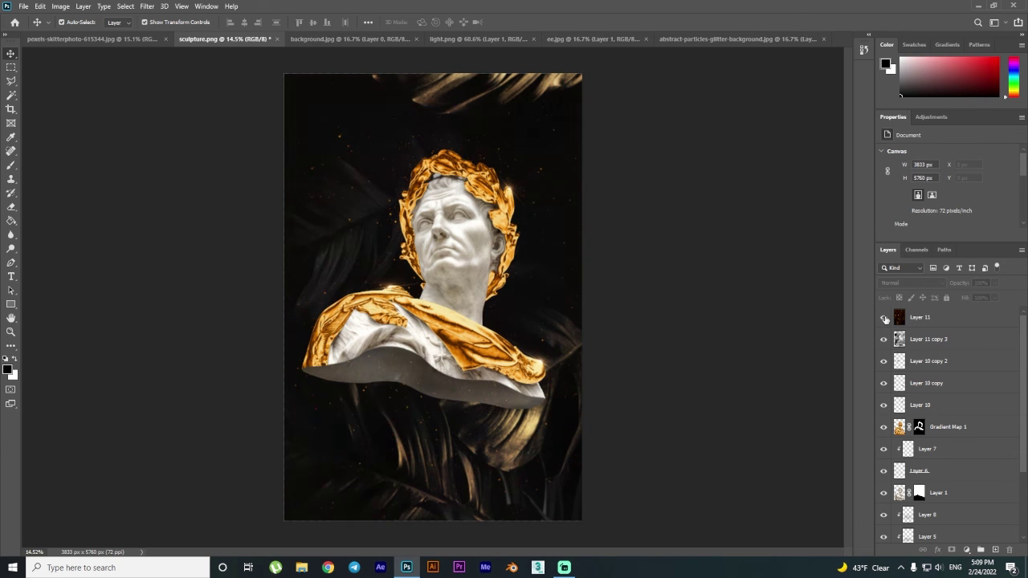
left_click(884, 318)
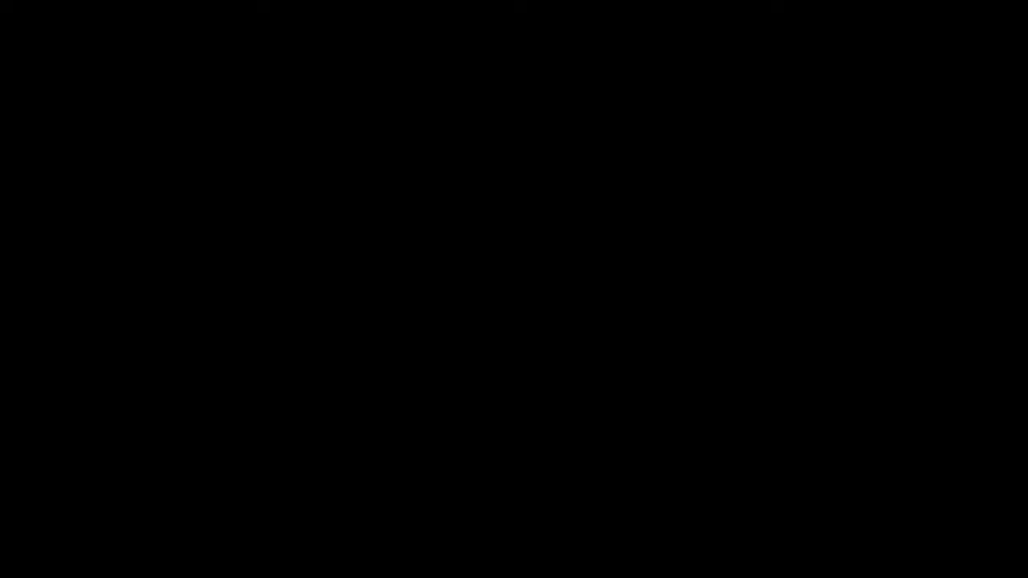